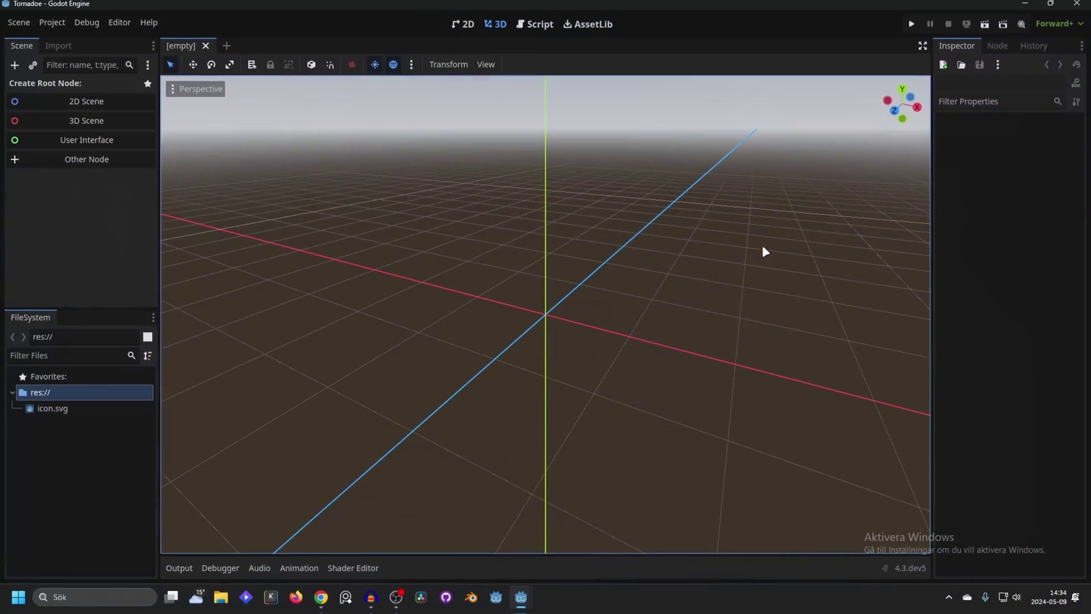
Step: Create a 3D scene, add a GPUParticles3D child via 'gpu' search, and expand Draw Passes and Process Material
{"action": "left_click", "coordinate": [91, 124]}
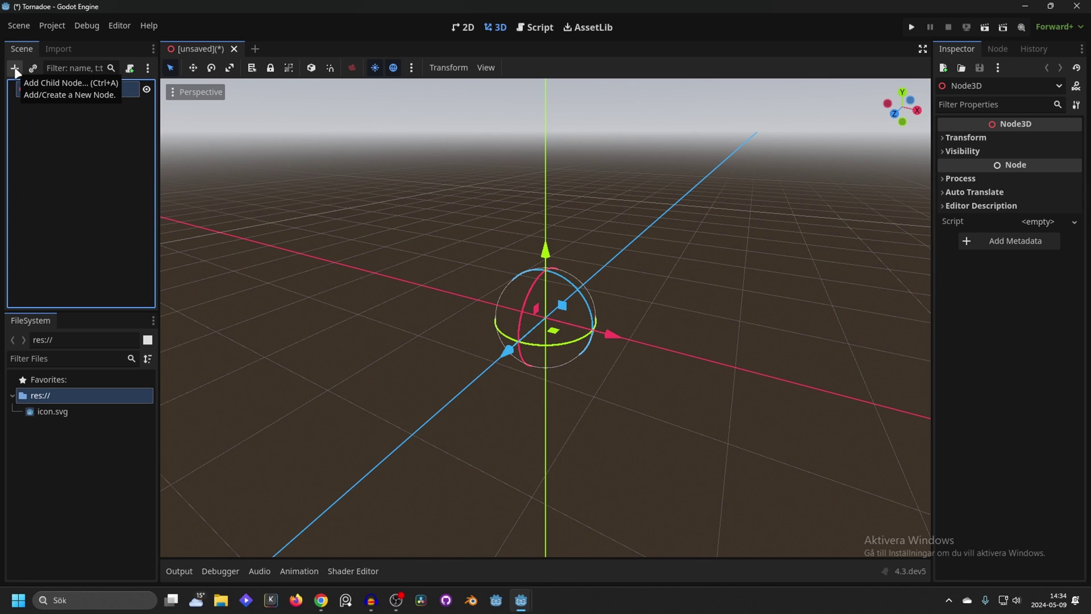
{"action": "left_click", "coordinate": [15, 68]}
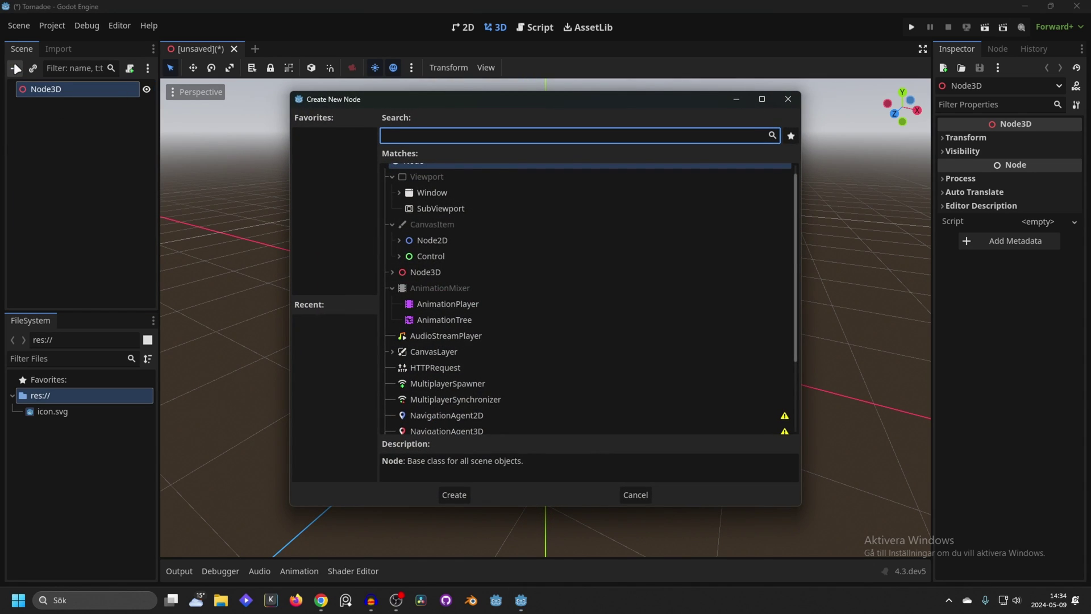
{"action": "type", "text": "gpu"}
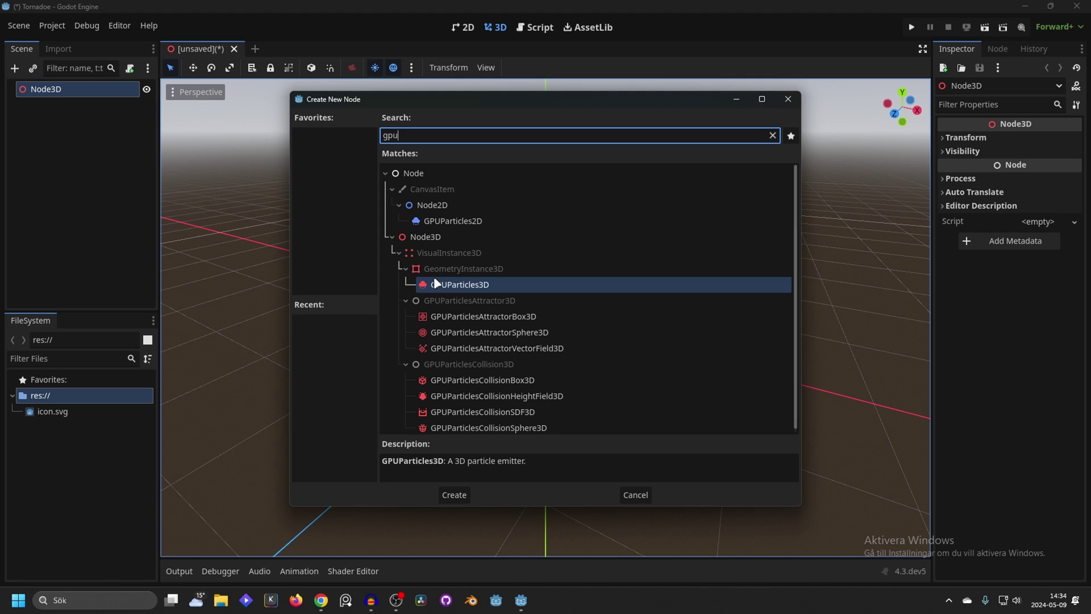
{"action": "left_click", "coordinate": [449, 495]}
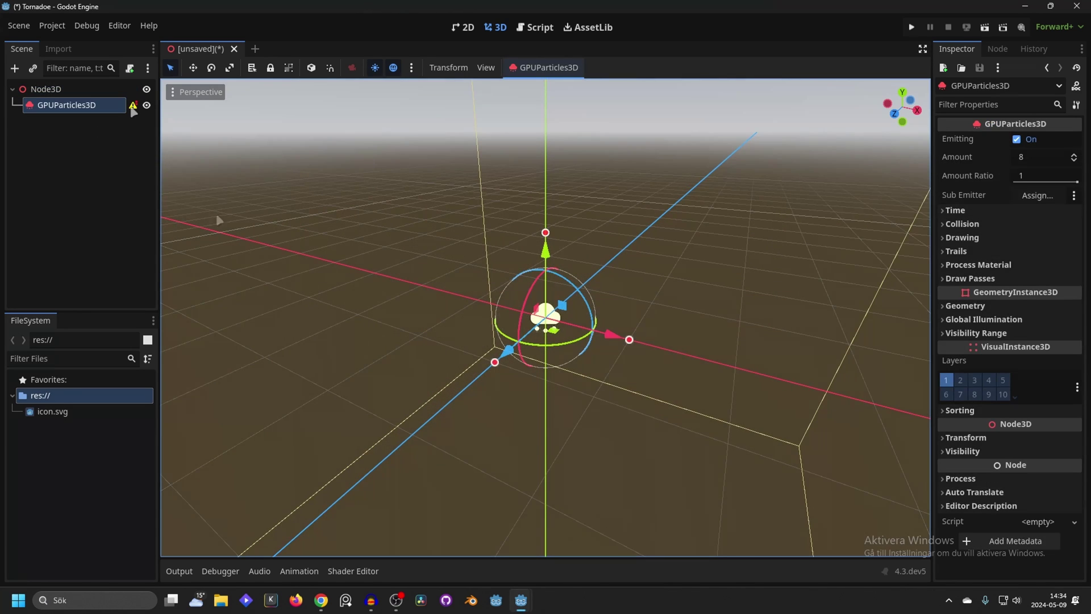
{"action": "mouse_move", "coordinate": [134, 106]}
{"action": "left_click", "coordinate": [984, 274]}
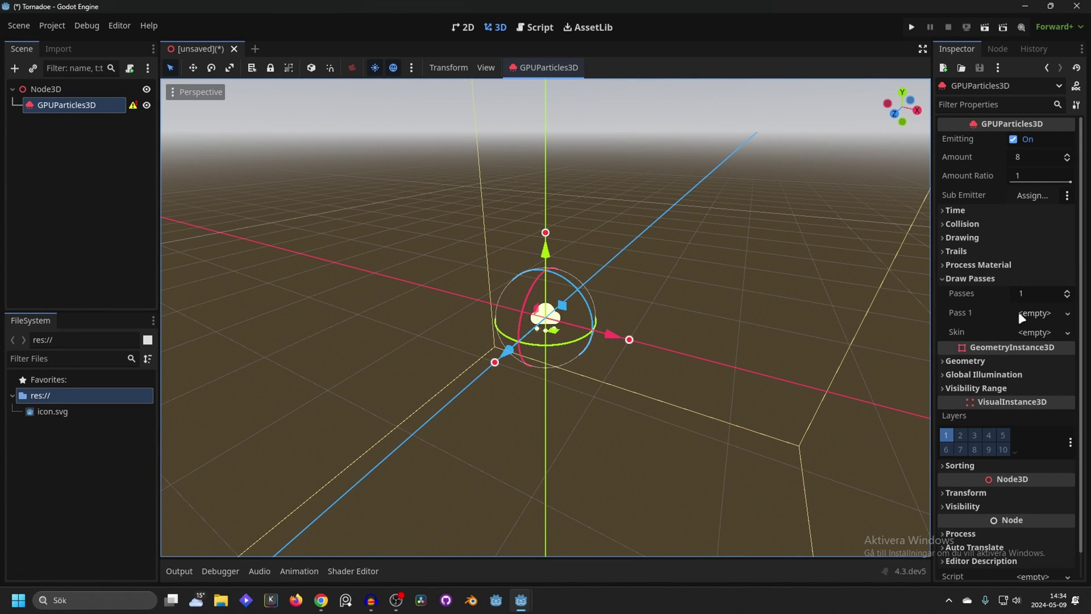
{"action": "left_click", "coordinate": [979, 262]}
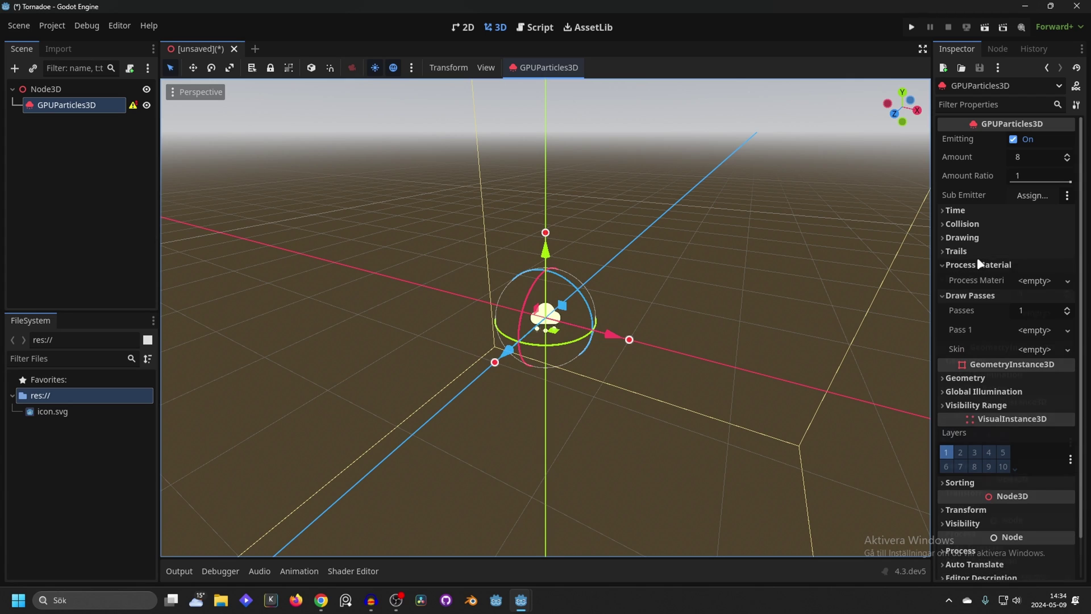
Step: Set the first draw pass to a new RibbonTrailMesh with Cross shape
{"action": "left_click", "coordinate": [1035, 330]}
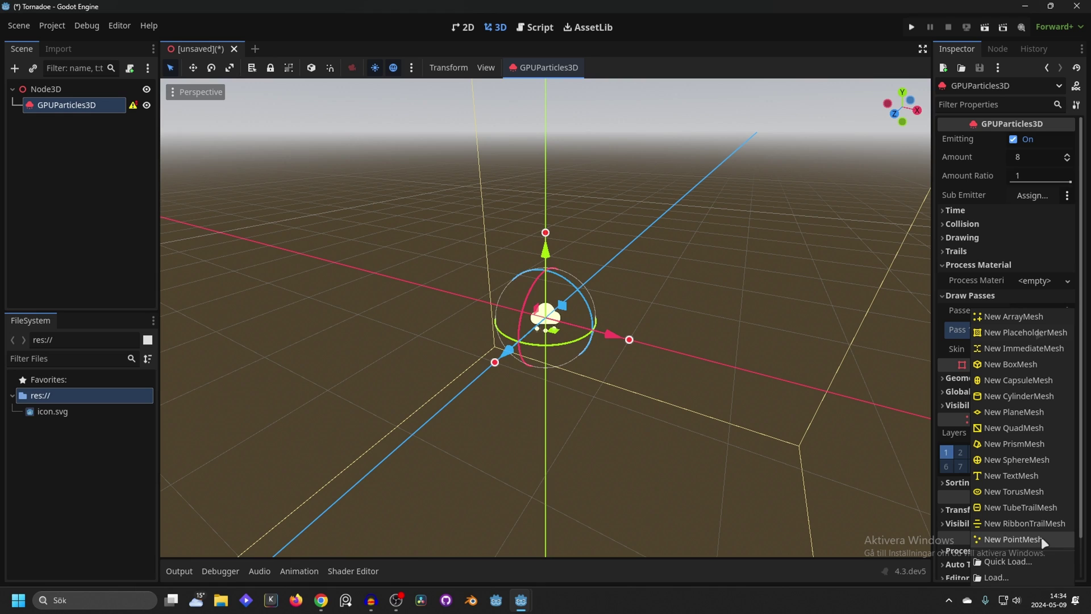
{"action": "left_click", "coordinate": [1029, 523]}
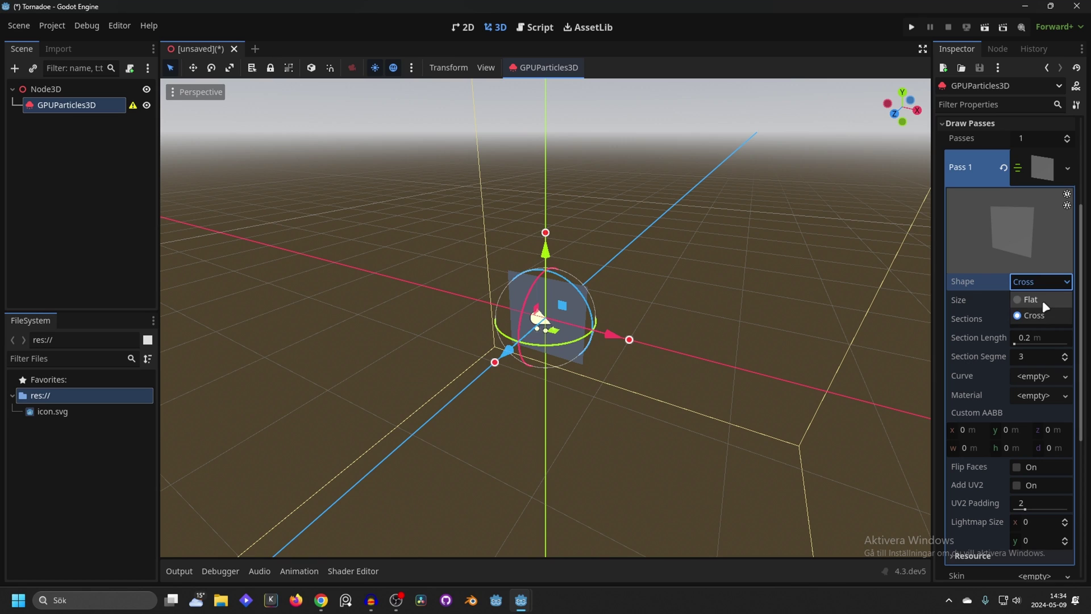
{"action": "left_click", "coordinate": [1042, 300]}
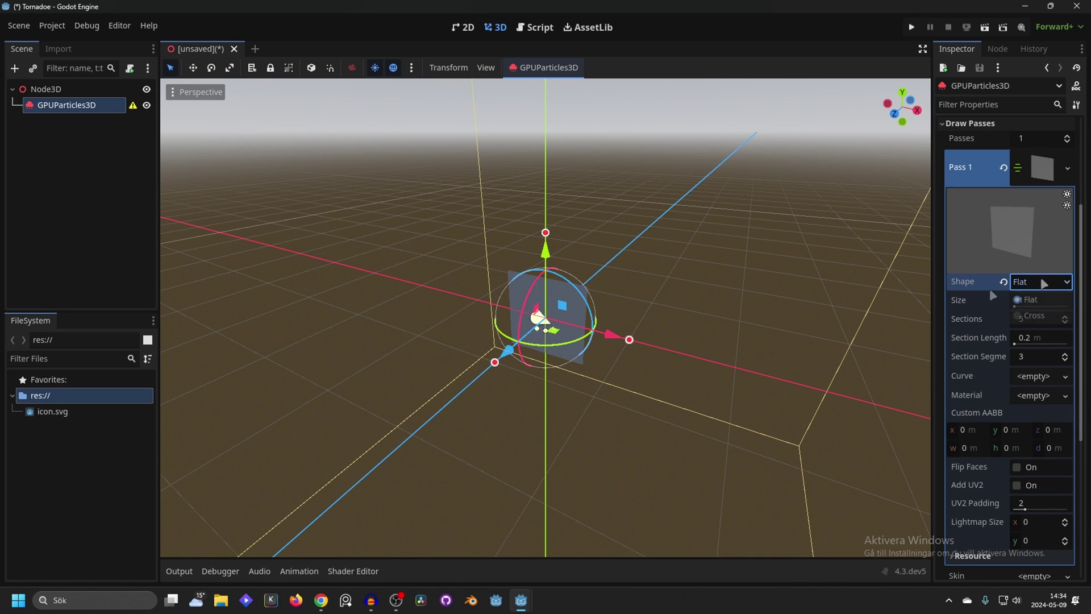
{"action": "left_click", "coordinate": [1029, 316]}
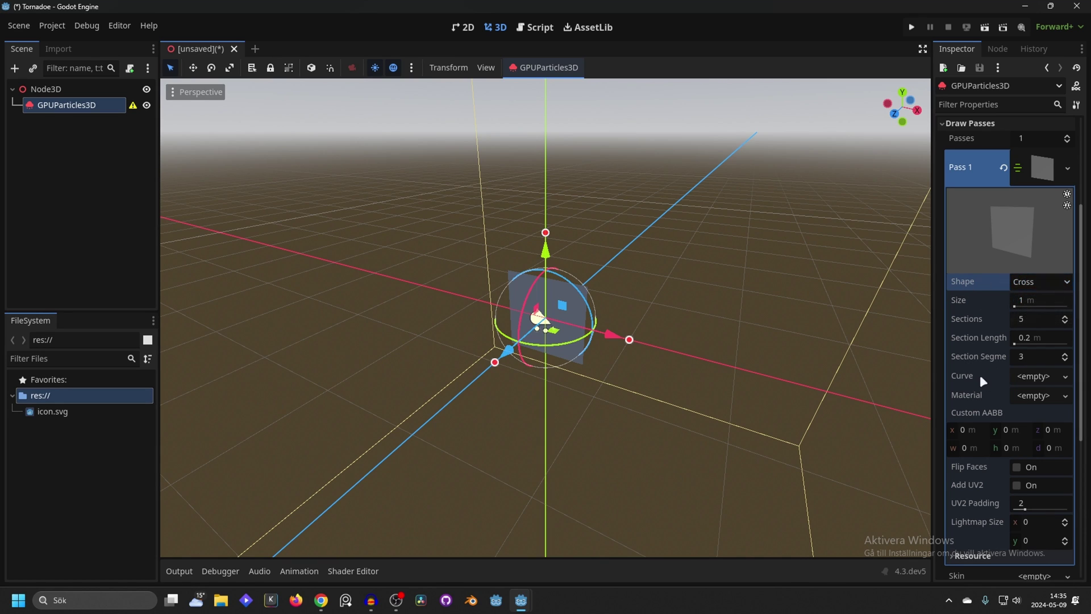
Step: Give the ribbon a new width curve shaped as a low arc peaking near 0.48, Max Value 0.5
{"action": "left_click", "coordinate": [1042, 375]}
{"action": "left_click", "coordinate": [1035, 392]}
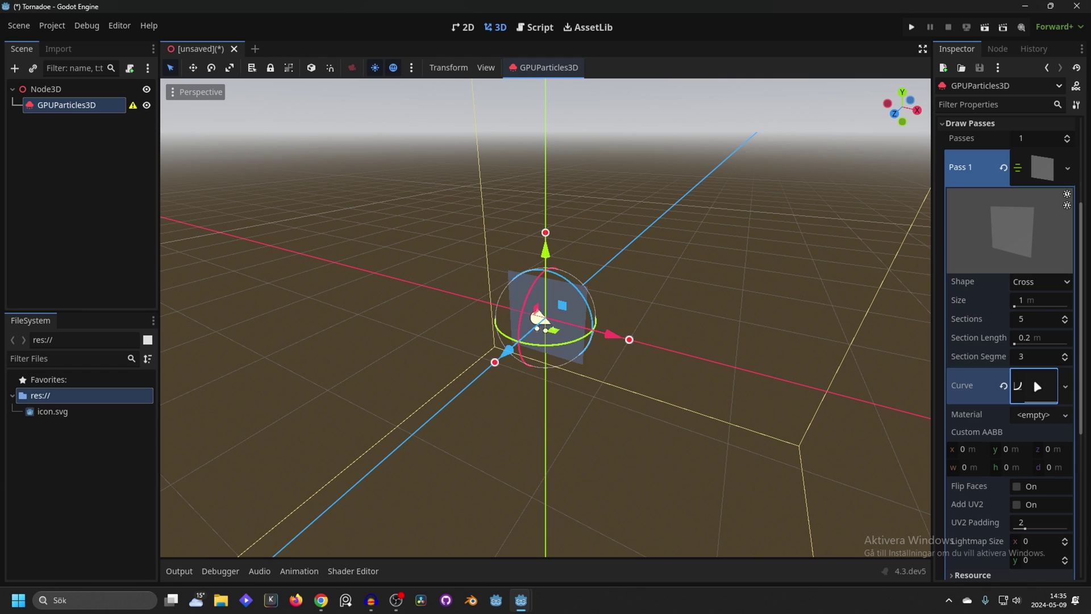
{"action": "left_click", "coordinate": [1035, 382]}
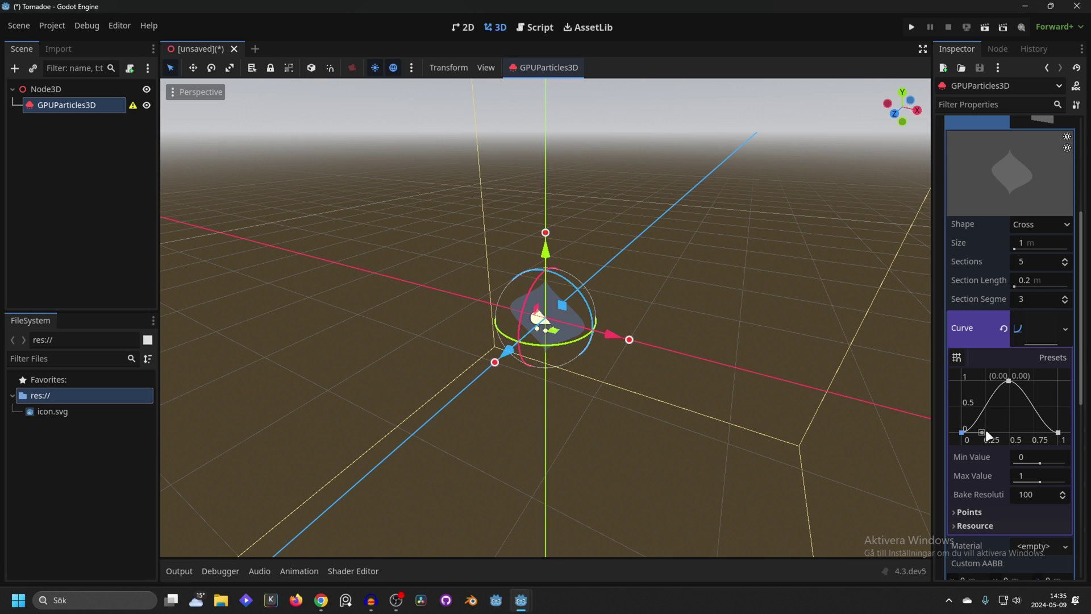
{"action": "left_click_drag", "start_coordinate": [986, 433], "coordinate": [981, 420]}
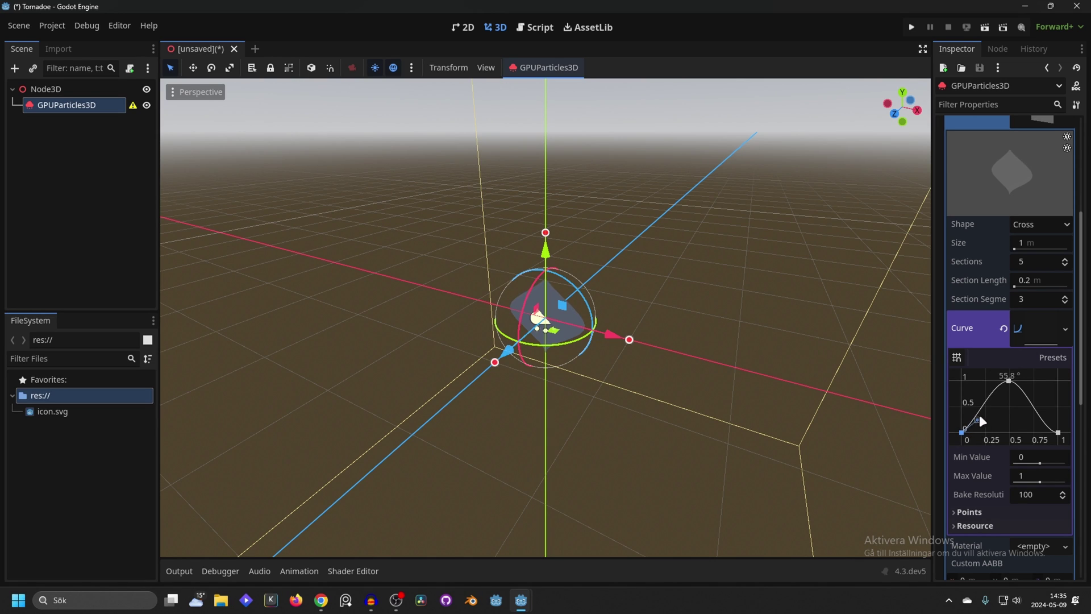
{"action": "right_click", "coordinate": [1042, 432]}
{"action": "left_click_drag", "start_coordinate": [1009, 380], "coordinate": [1010, 408]}
{"action": "left_click", "coordinate": [1042, 477]}
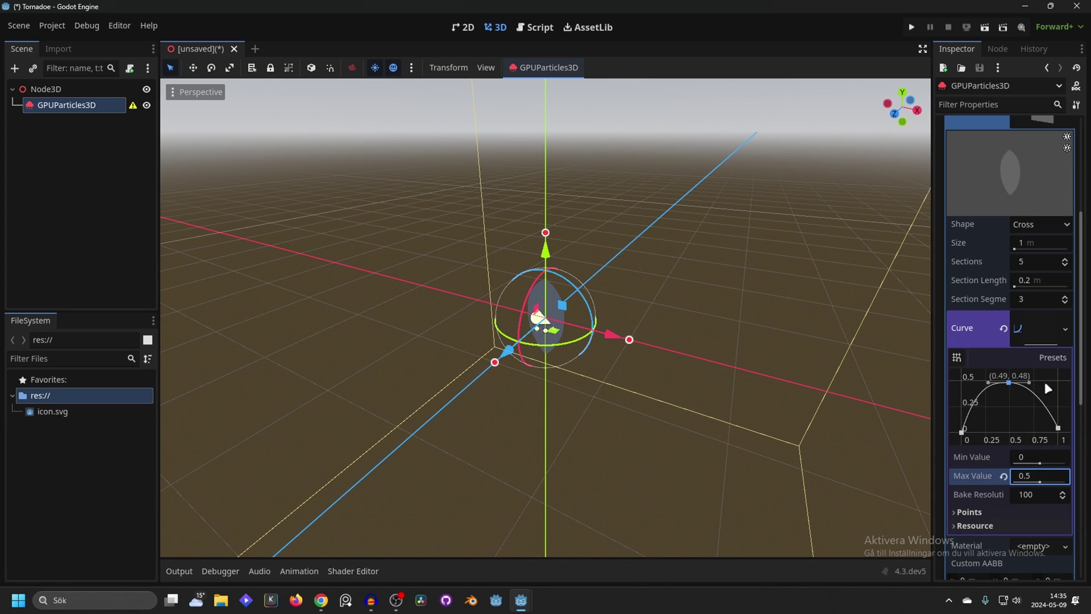
{"action": "left_click", "coordinate": [1021, 332]}
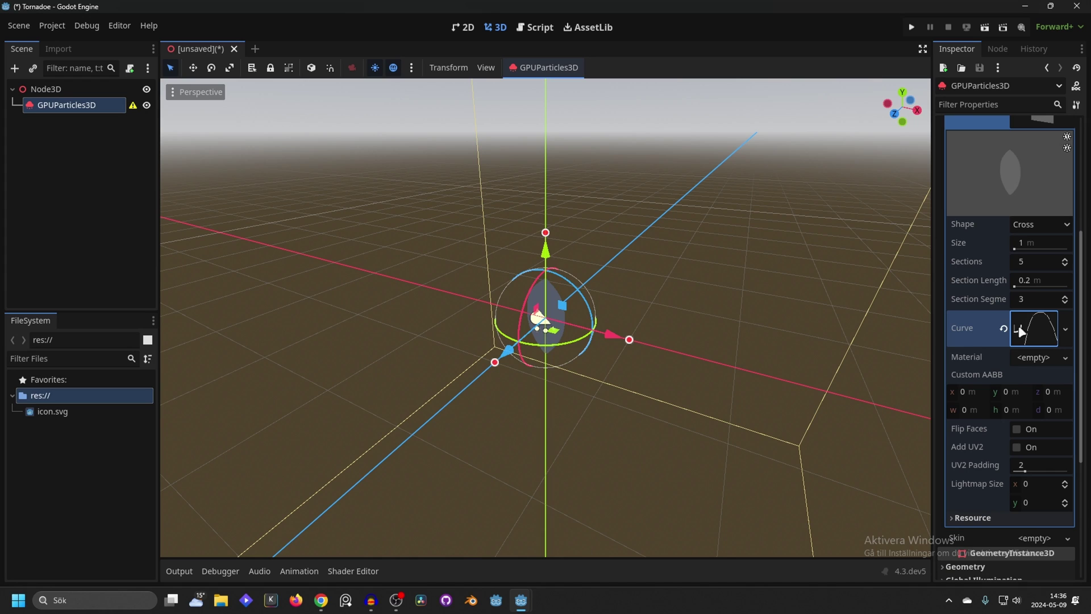
Step: Give the ribbon a new StandardMaterial3D with culling disabled so both sides render
{"action": "left_click", "coordinate": [1030, 356]}
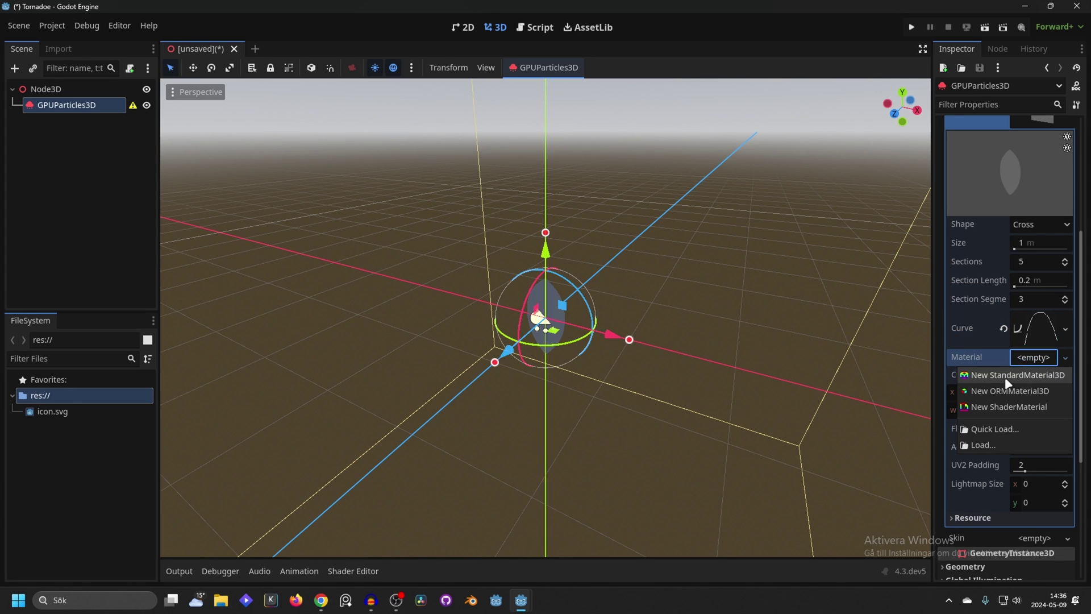
{"action": "left_click", "coordinate": [1005, 377]}
{"action": "scroll", "coordinate": [984, 344], "scroll_direction": "down", "scroll_amount": 3}
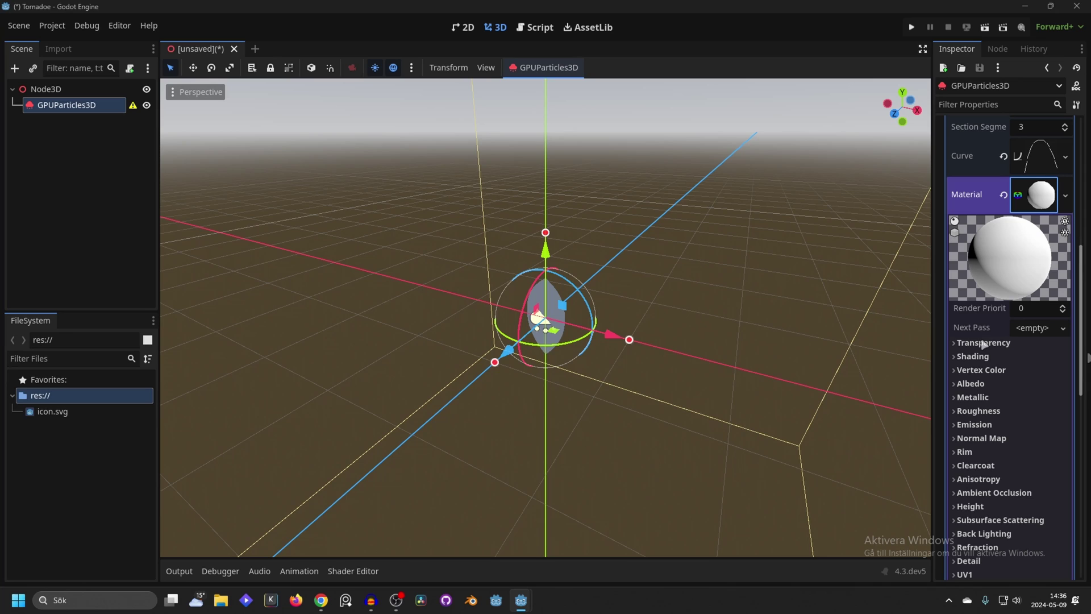
{"action": "left_click", "coordinate": [985, 344]}
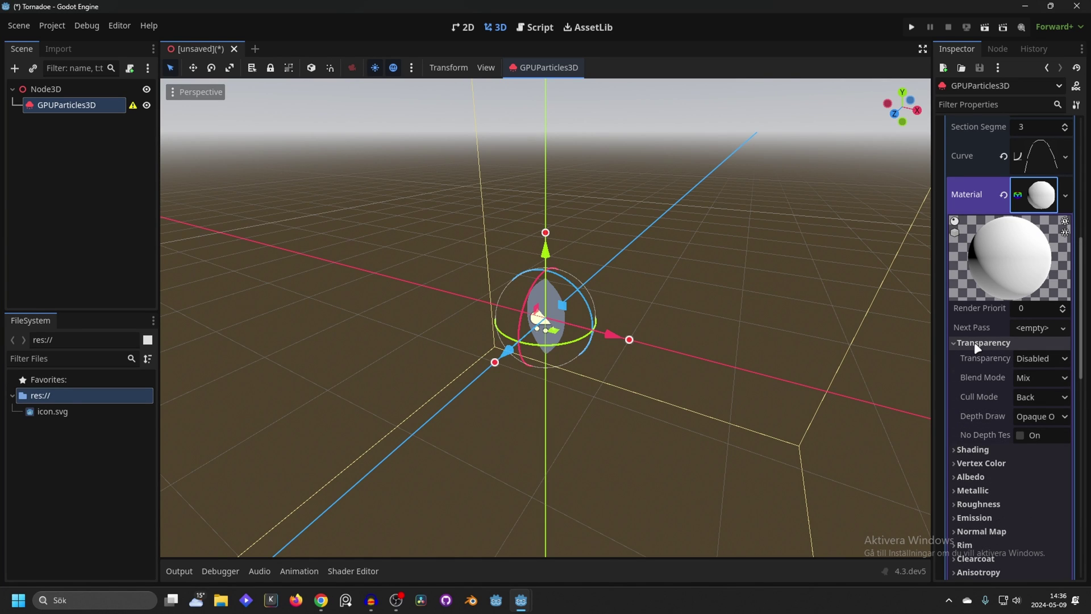
{"action": "left_click", "coordinate": [1030, 392]}
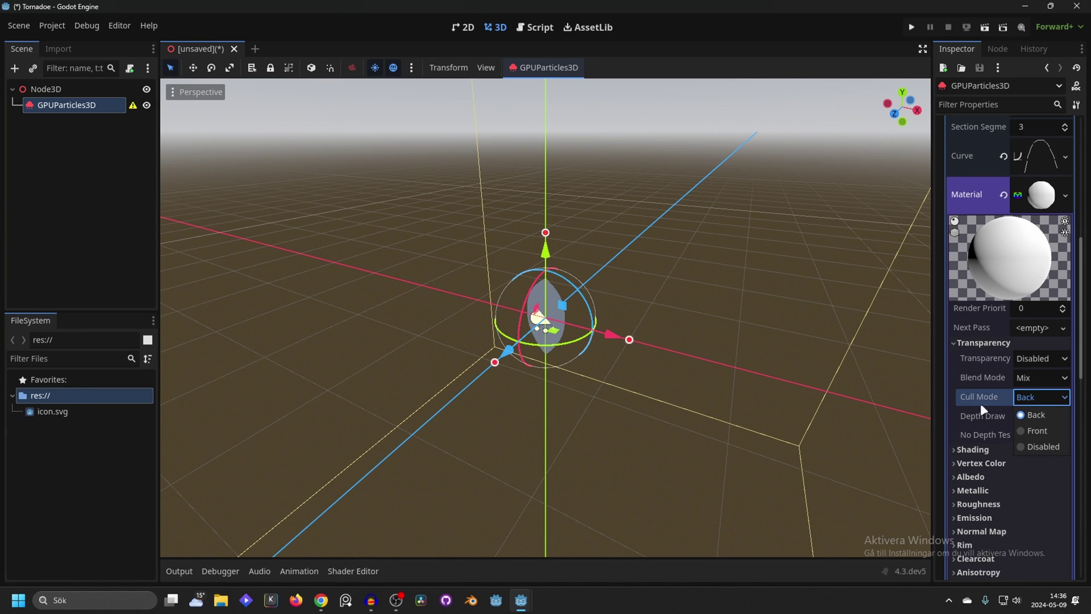
{"action": "left_click", "coordinate": [1044, 447]}
Step: Make the material use vertex color as albedo
{"action": "middle_click_drag", "start_coordinate": [785, 397], "coordinate": [373, 359]}
{"action": "scroll", "coordinate": [522, 328], "scroll_direction": "up", "scroll_amount": 2}
{"action": "scroll", "coordinate": [980, 318], "scroll_direction": "down", "scroll_amount": 3}
{"action": "left_click", "coordinate": [980, 304]}
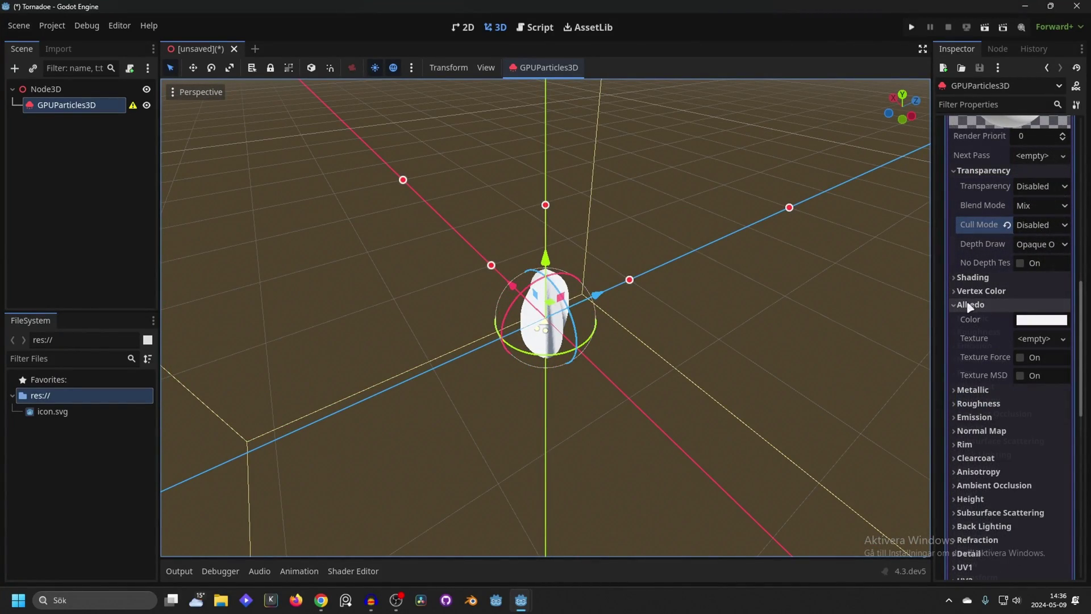
{"action": "left_click", "coordinate": [978, 304]}
{"action": "left_click", "coordinate": [983, 290]}
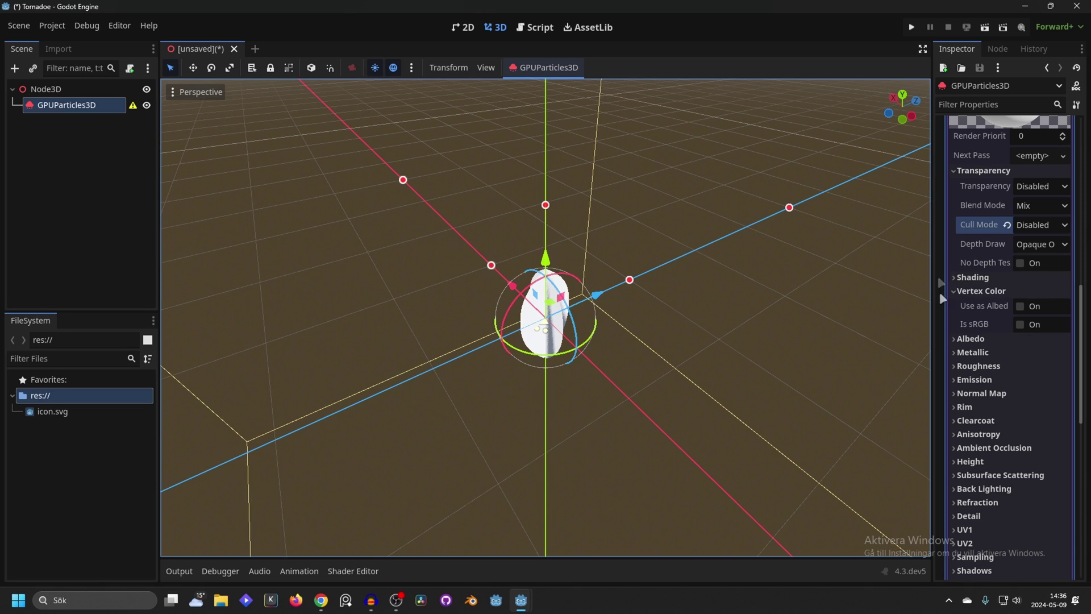
{"action": "left_click_drag", "start_coordinate": [936, 262], "coordinate": [818, 266]}
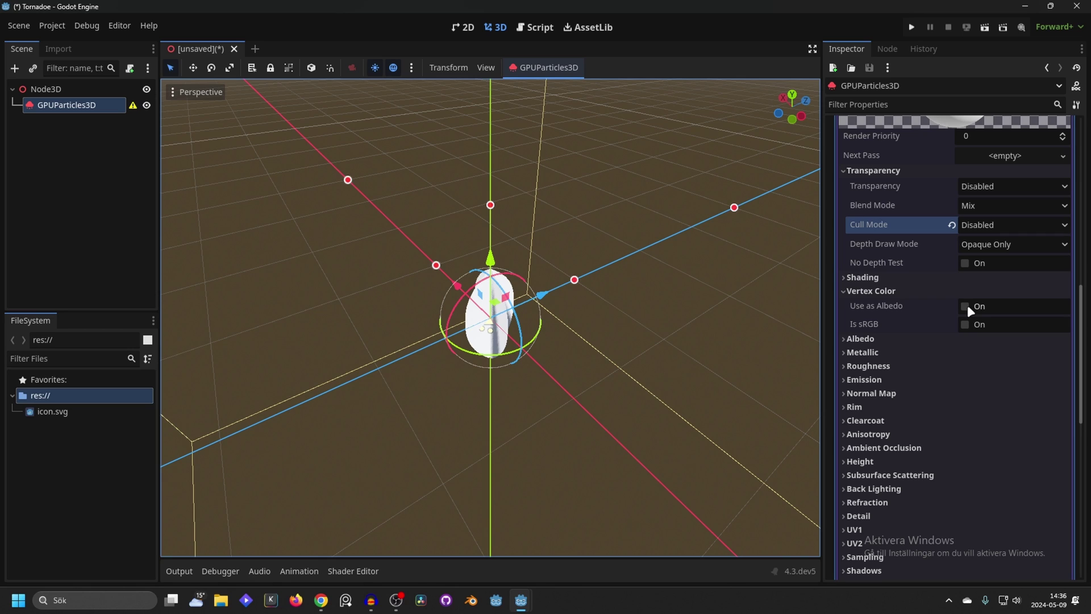
{"action": "scroll", "coordinate": [909, 242], "scroll_direction": "up", "scroll_amount": 5}
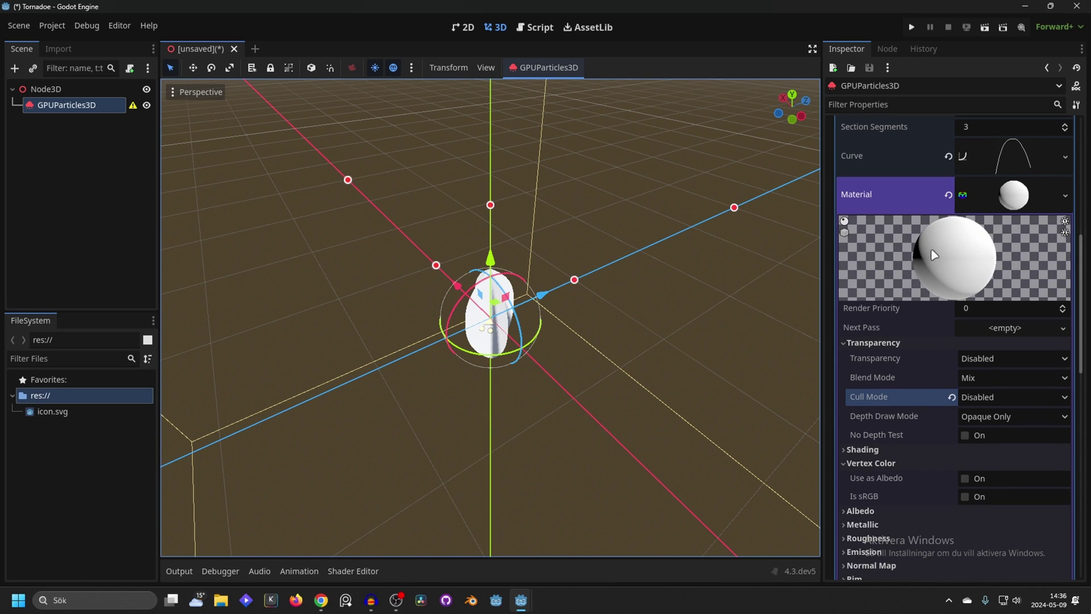
{"action": "scroll", "coordinate": [934, 255], "scroll_direction": "down", "scroll_amount": 5}
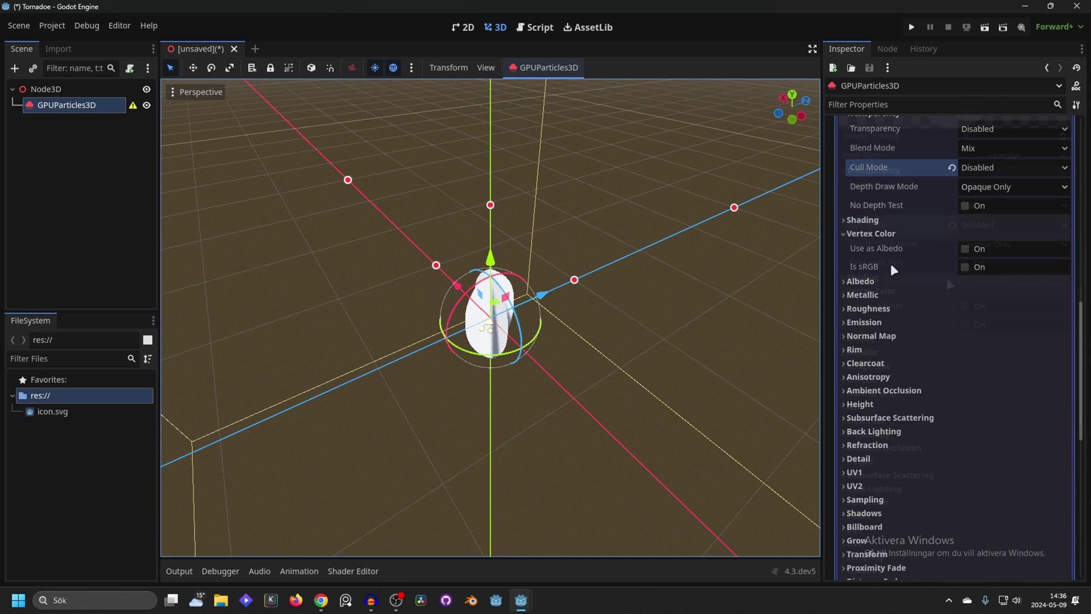
{"action": "left_click", "coordinate": [966, 307]}
Step: Set Billboard Mode to Particle Billboard and enable Keep Scale
{"action": "scroll", "coordinate": [901, 275], "scroll_direction": "down", "scroll_amount": 5}
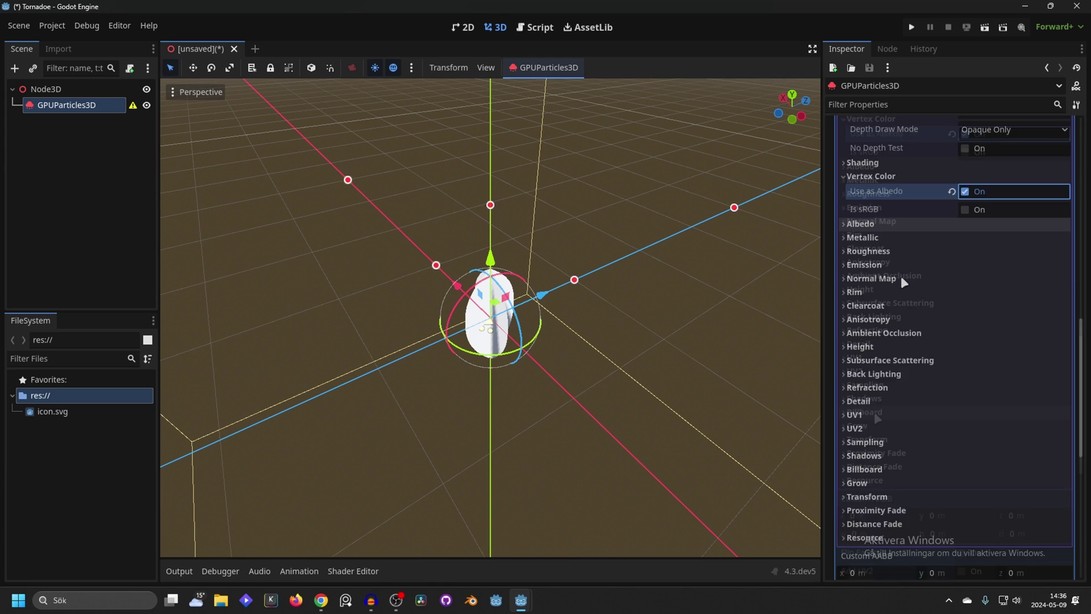
{"action": "left_click", "coordinate": [876, 414]}
{"action": "scroll", "coordinate": [909, 378], "scroll_direction": "down", "scroll_amount": 2}
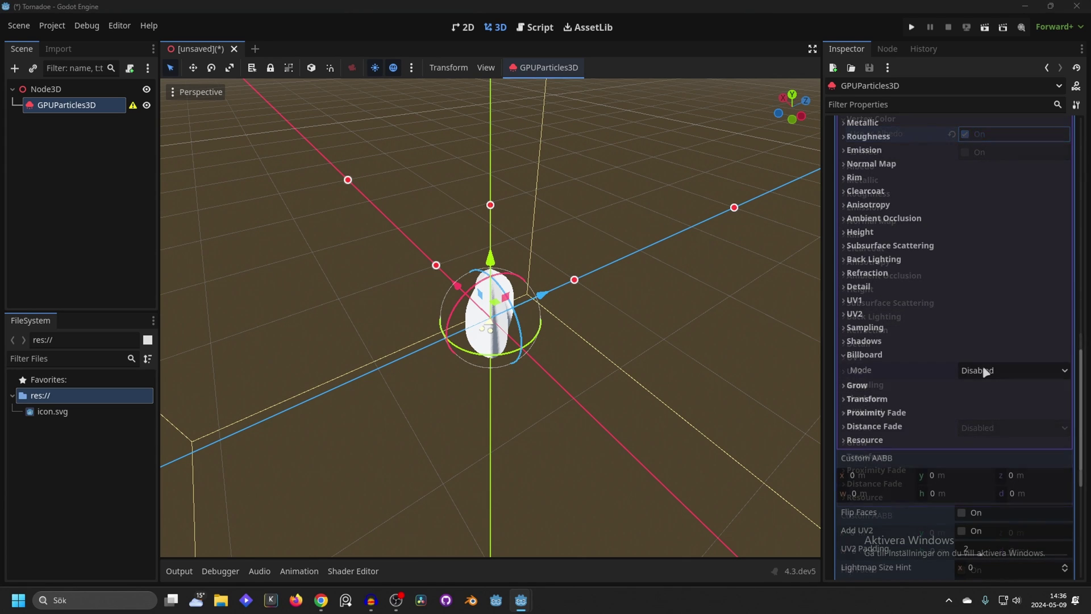
{"action": "left_click", "coordinate": [983, 370]}
{"action": "left_click", "coordinate": [971, 397]}
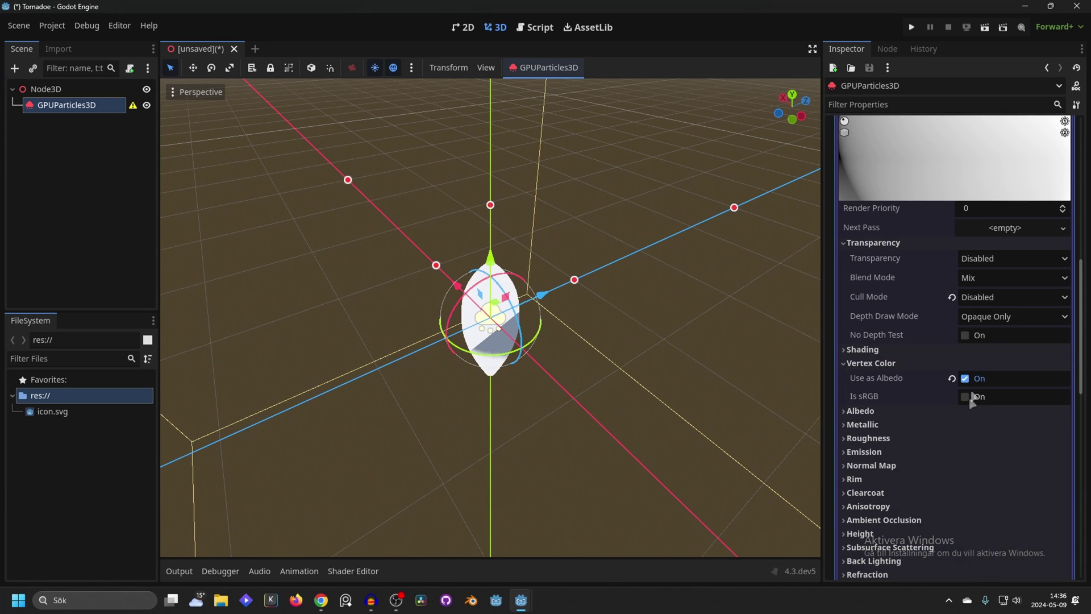
{"action": "scroll", "coordinate": [954, 405], "scroll_direction": "down", "scroll_amount": 8}
{"action": "left_click", "coordinate": [965, 404]}
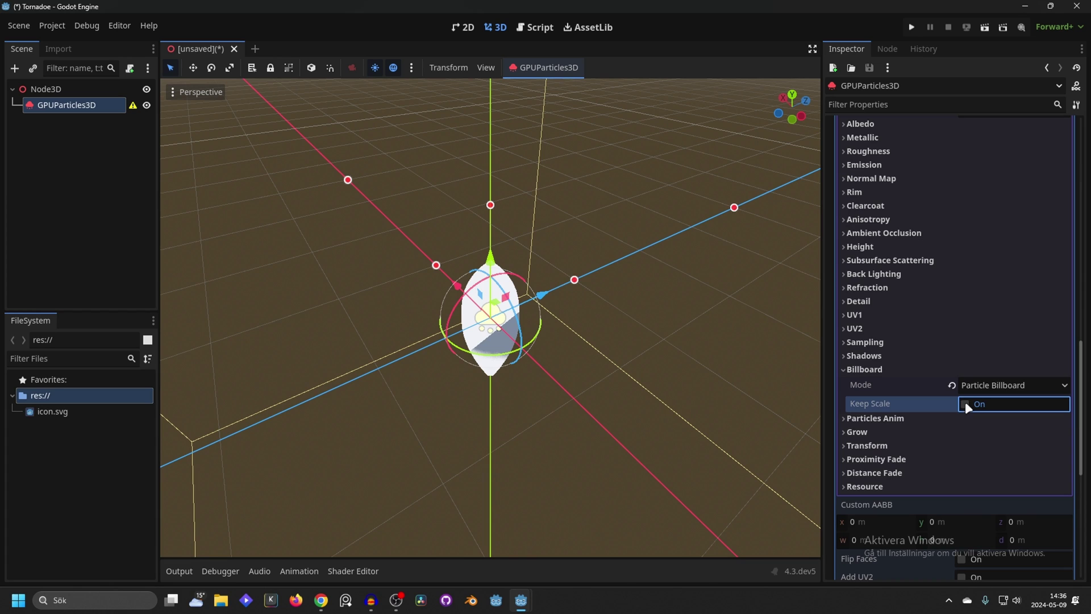
{"action": "scroll", "coordinate": [925, 394], "scroll_direction": "down", "scroll_amount": 2}
{"action": "left_click", "coordinate": [882, 401]}
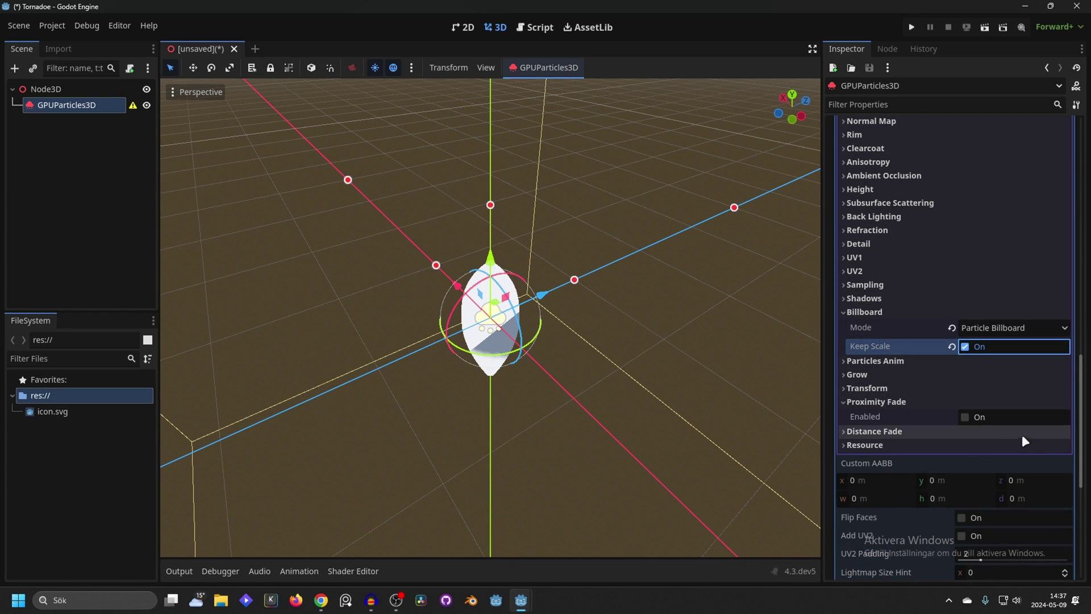
Step: Set the proximity fade distance to 2 and collapse the Draw Passes section
{"action": "middle_click_drag", "start_coordinate": [735, 333], "coordinate": [592, 281]}
{"action": "scroll", "coordinate": [949, 343], "scroll_direction": "down", "scroll_amount": 10}
{"action": "scroll", "coordinate": [563, 328], "scroll_direction": "up", "scroll_amount": 2}
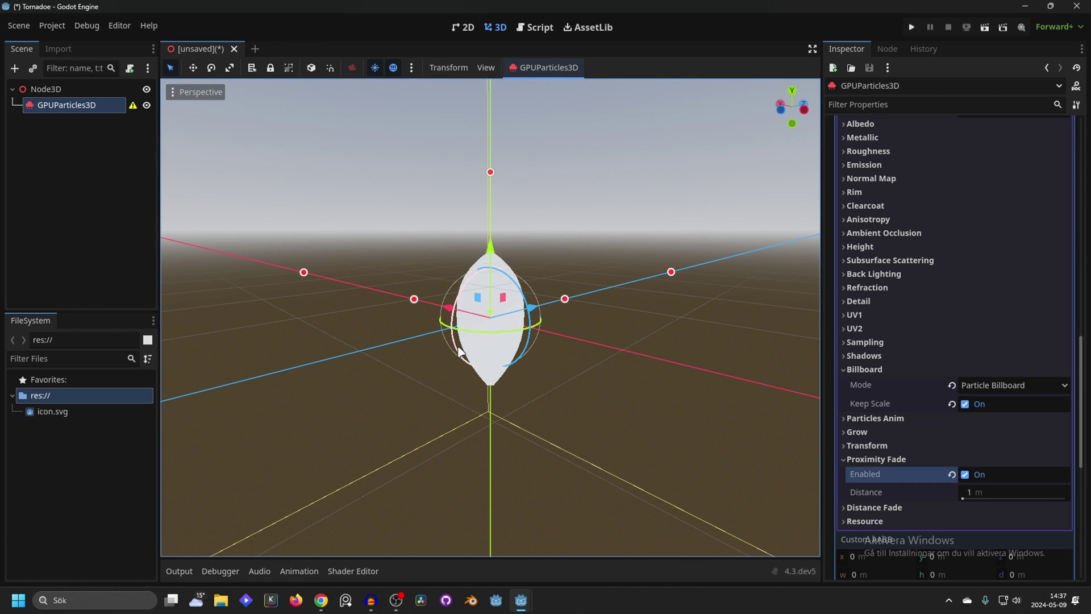
{"action": "left_click", "coordinate": [993, 491]}
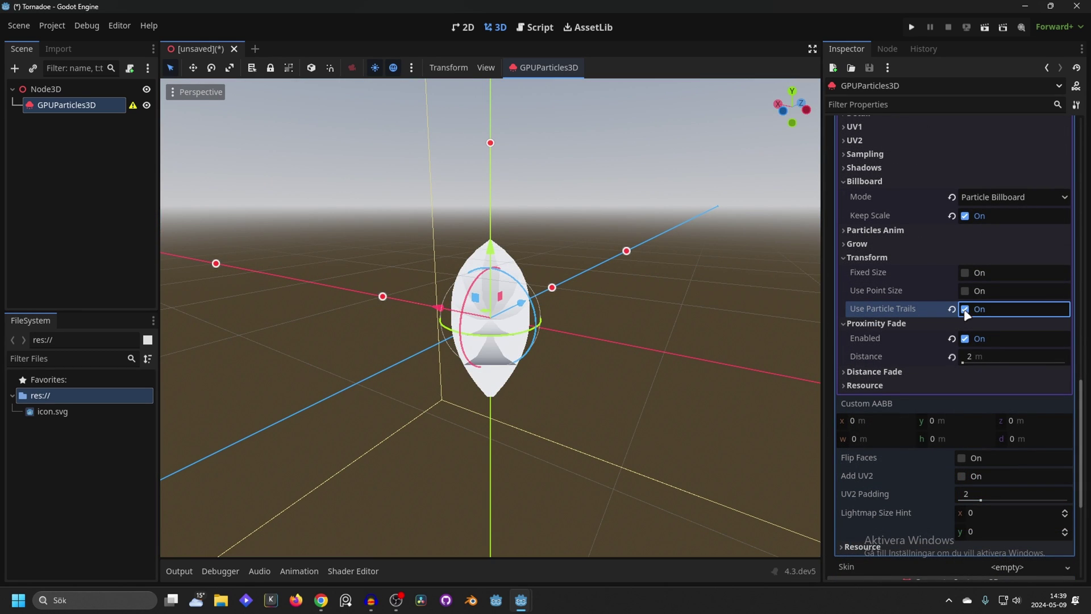
{"action": "middle_click_drag", "start_coordinate": [685, 307], "coordinate": [637, 332]}
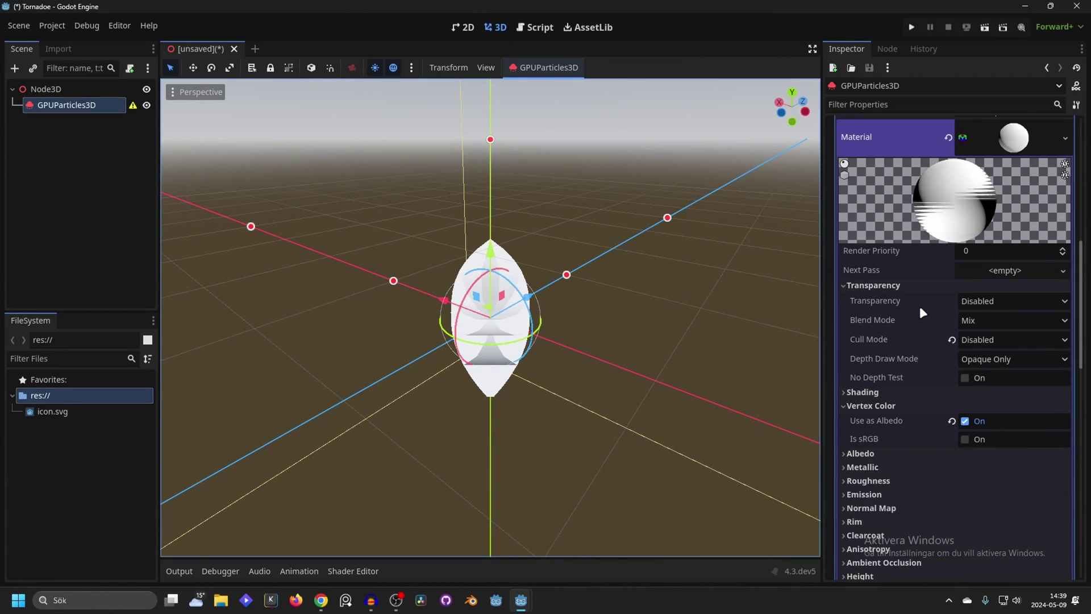
{"action": "scroll", "coordinate": [919, 305], "scroll_direction": "up", "scroll_amount": 6}
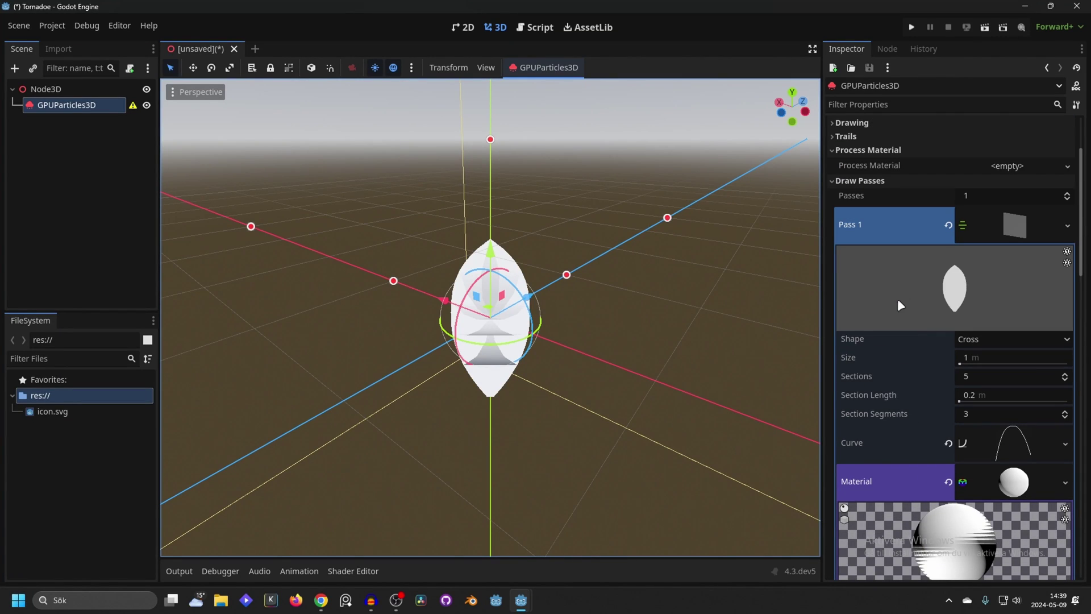
{"action": "left_click", "coordinate": [872, 181]}
Step: Assign a new ParticleProcessMaterial and set Spawn > Position Emission Shape to Ring
{"action": "left_click", "coordinate": [1036, 281]}
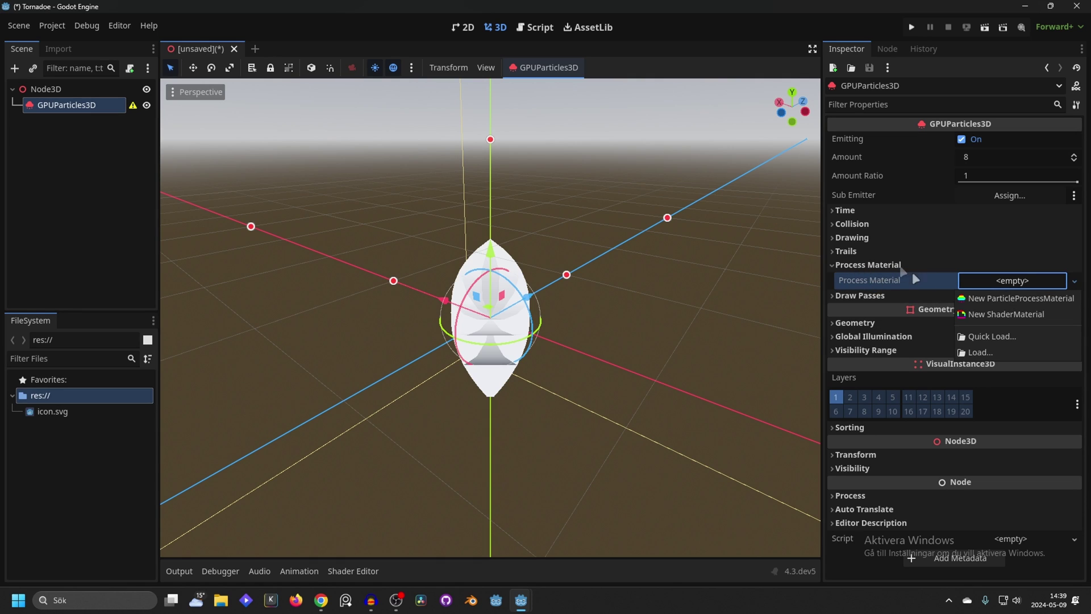
{"action": "left_click", "coordinate": [1003, 298]}
{"action": "left_click", "coordinate": [882, 329]}
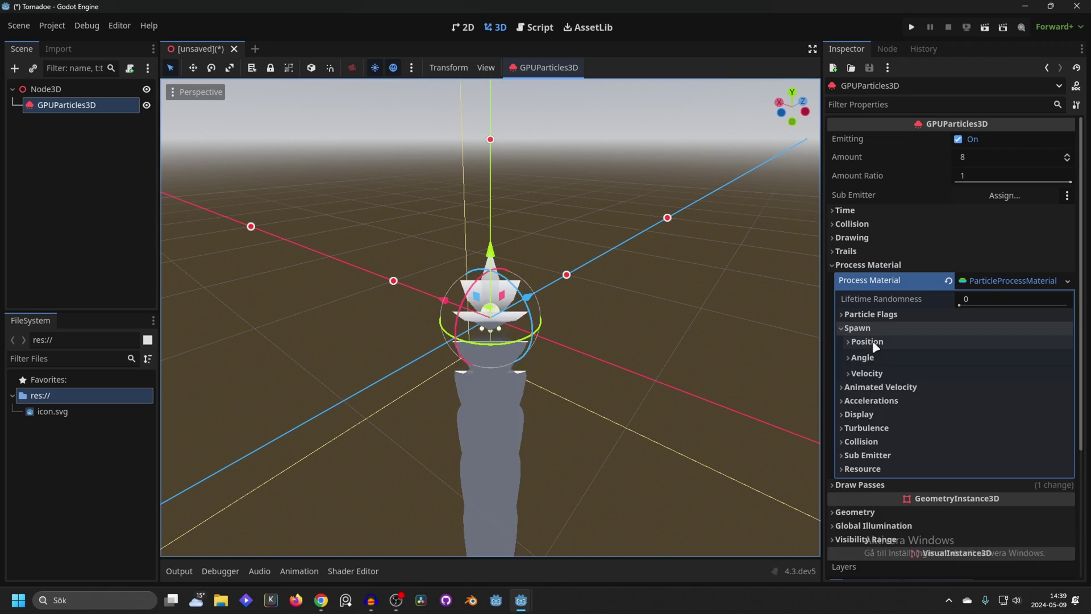
{"action": "left_click", "coordinate": [868, 342]}
{"action": "scroll", "coordinate": [885, 350], "scroll_direction": "down", "scroll_amount": 1}
{"action": "left_click", "coordinate": [980, 370]}
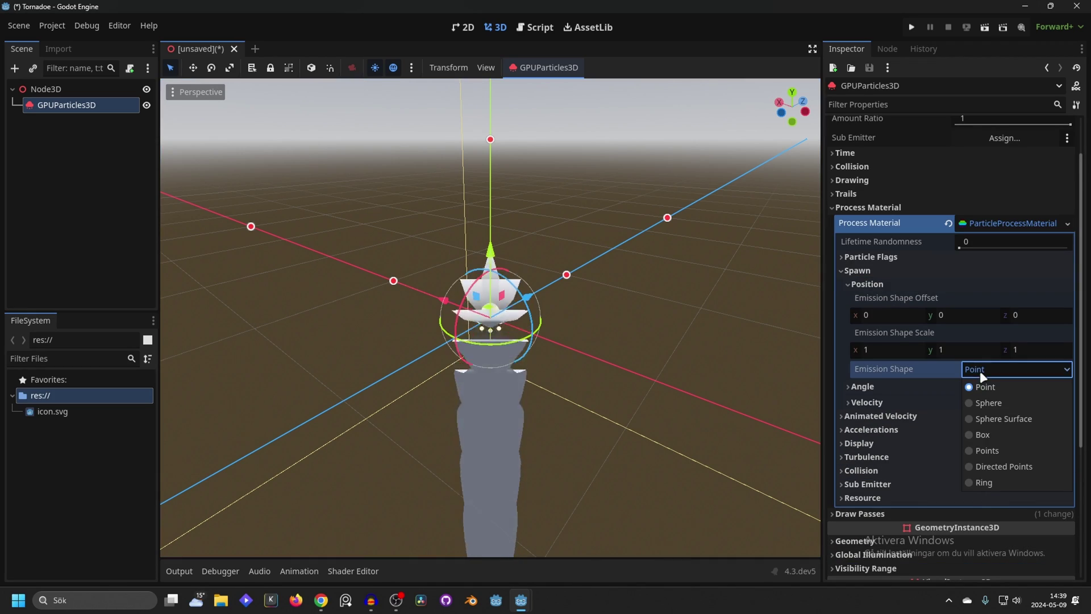
{"action": "left_click", "coordinate": [985, 482]}
Step: Enable Trails on the particles (0.3 s lifetime)
{"action": "middle_click_drag", "start_coordinate": [668, 295], "coordinate": [608, 342]}
{"action": "scroll", "coordinate": [565, 363], "scroll_direction": "up", "scroll_amount": 2}
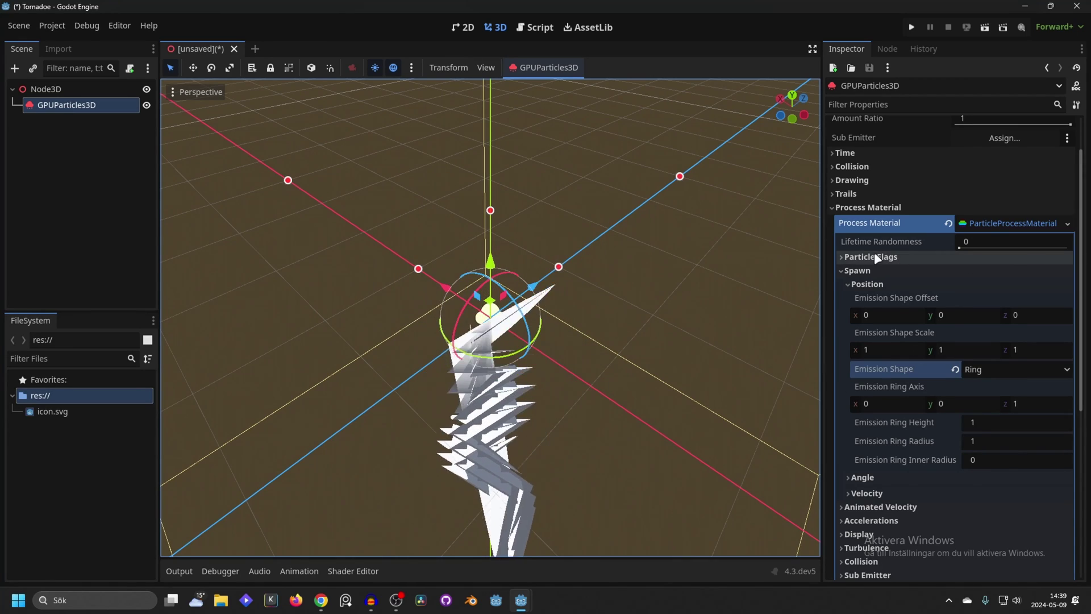
{"action": "scroll", "coordinate": [876, 256], "scroll_direction": "up", "scroll_amount": 3}
{"action": "middle_click_drag", "start_coordinate": [390, 341], "coordinate": [458, 366]}
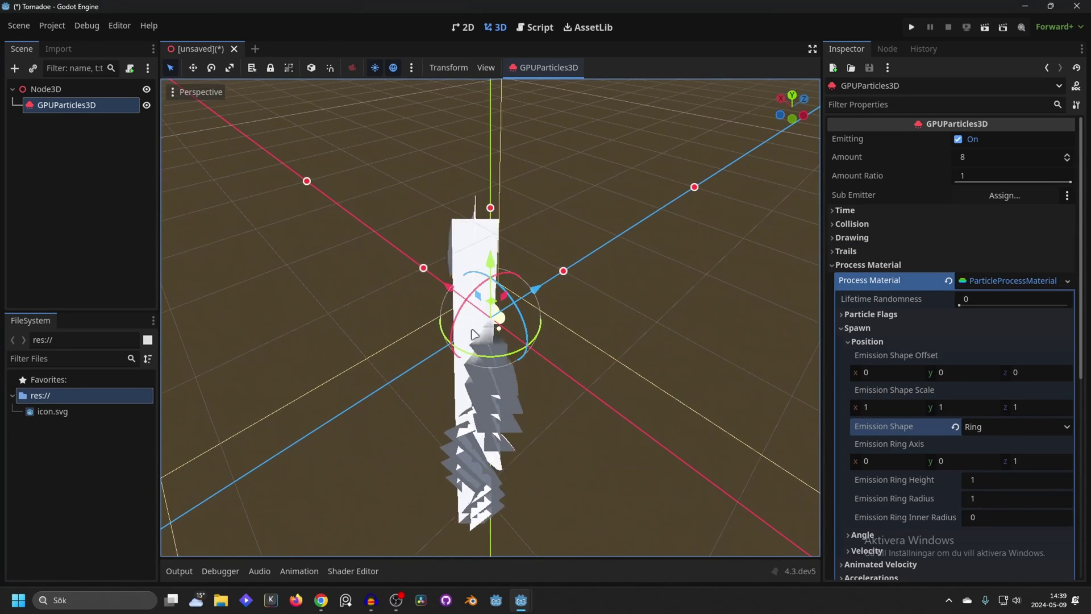
{"action": "left_click", "coordinate": [880, 251]}
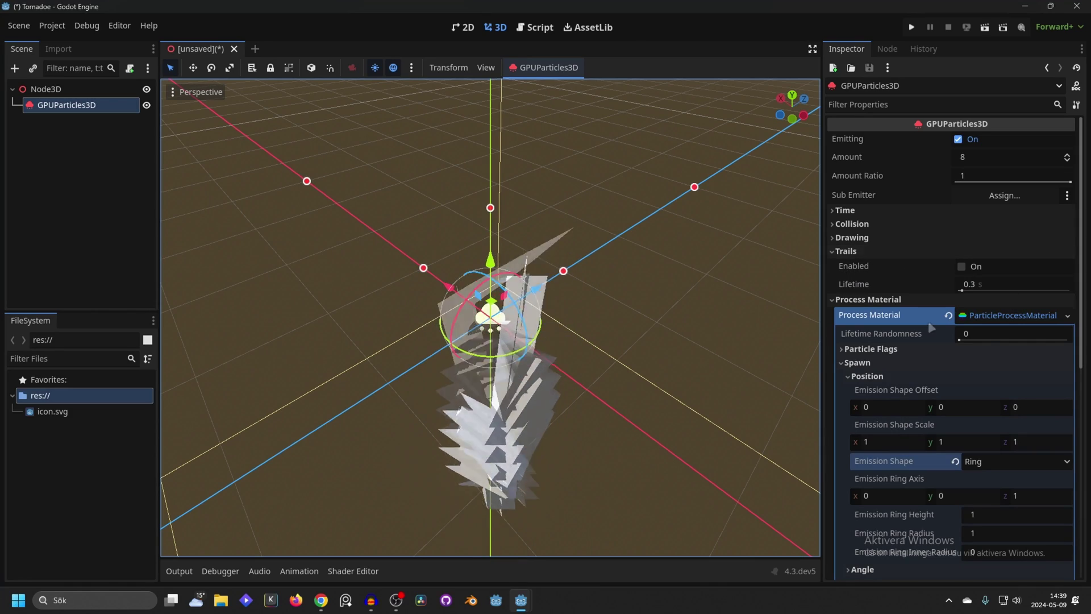
{"action": "left_click", "coordinate": [963, 266]}
{"action": "mouse_move", "coordinate": [603, 307]}
{"action": "middle_mouse_down"}
{"action": "mouse_move", "coordinate": [619, 310]}
{"action": "mouse_move", "coordinate": [557, 325]}
{"action": "mouse_move", "coordinate": [612, 321]}
{"action": "middle_mouse_up"}
{"action": "scroll", "coordinate": [913, 319], "scroll_direction": "down", "scroll_amount": 5}
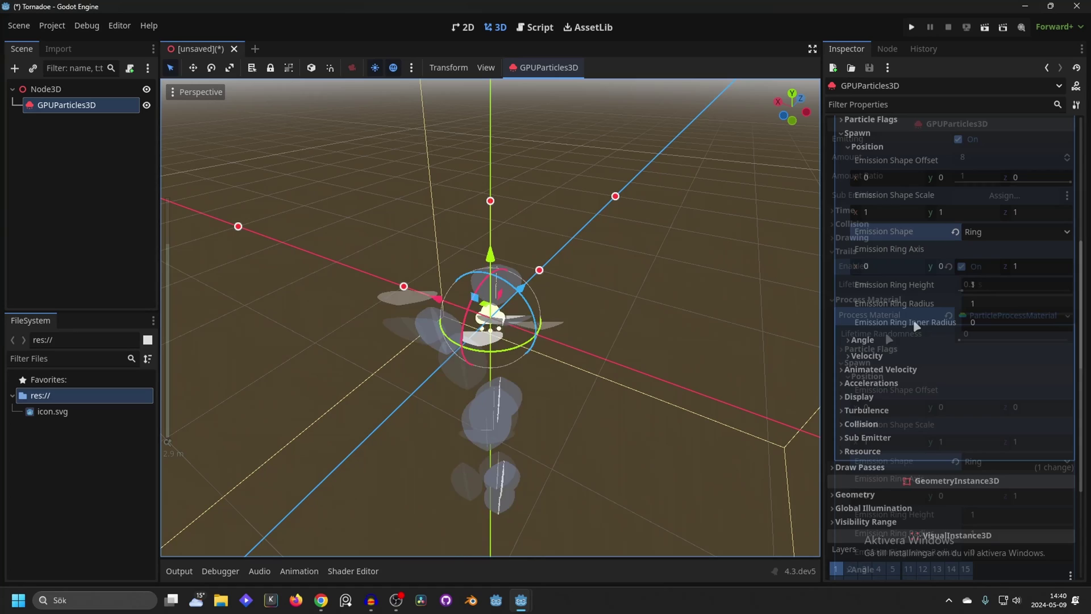
Step: Set the Accelerations gravity Y value to 10
{"action": "left_click", "coordinate": [869, 384]}
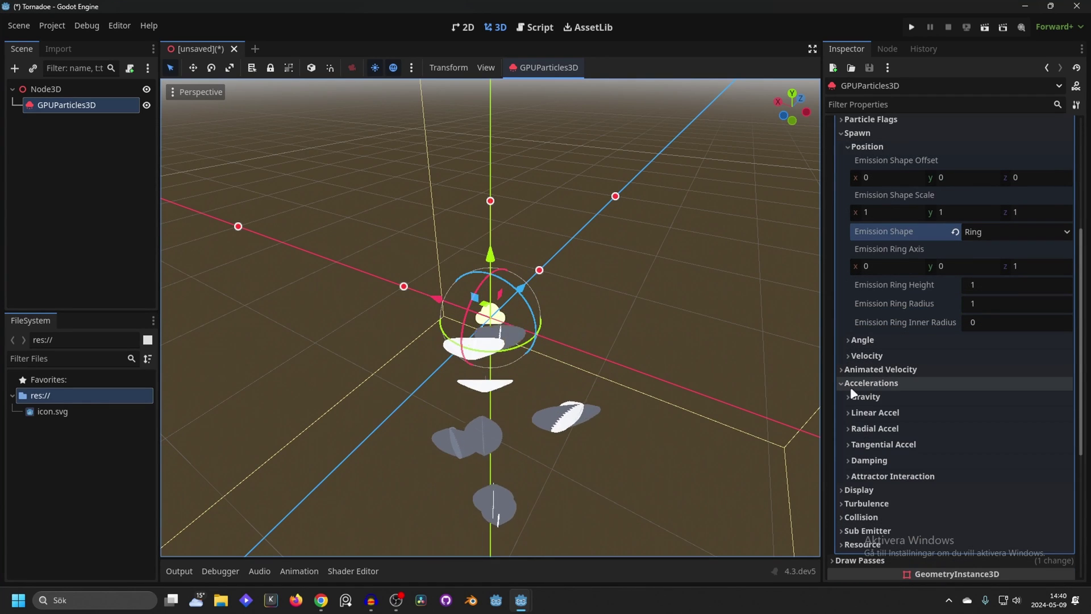
{"action": "left_click", "coordinate": [870, 397]}
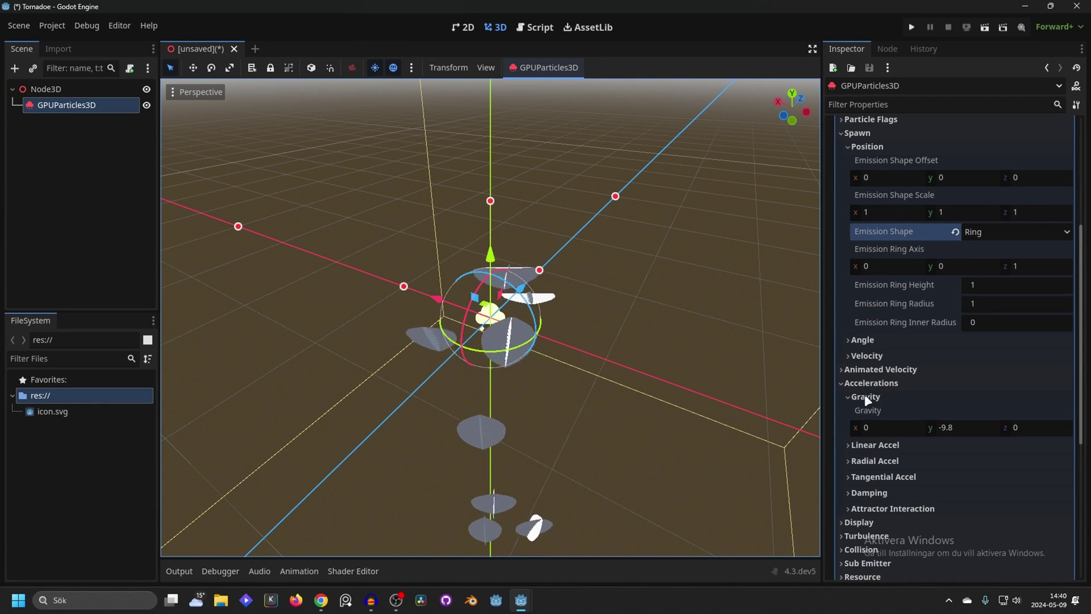
{"action": "scroll", "coordinate": [909, 364], "scroll_direction": "down", "scroll_amount": 3}
{"action": "left_click", "coordinate": [957, 313]}
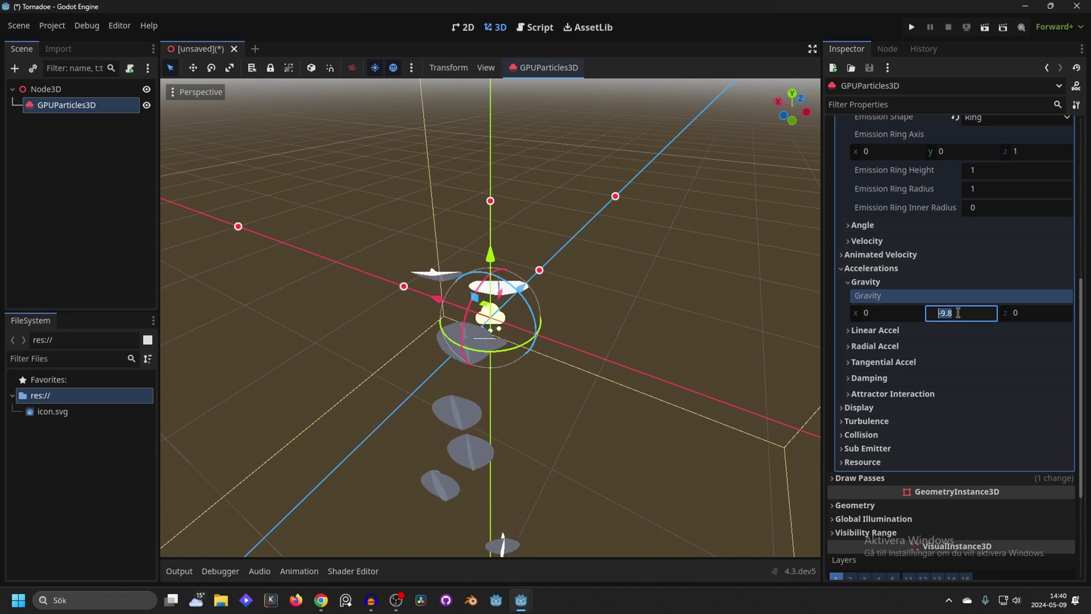
{"action": "type", "text": "1"}
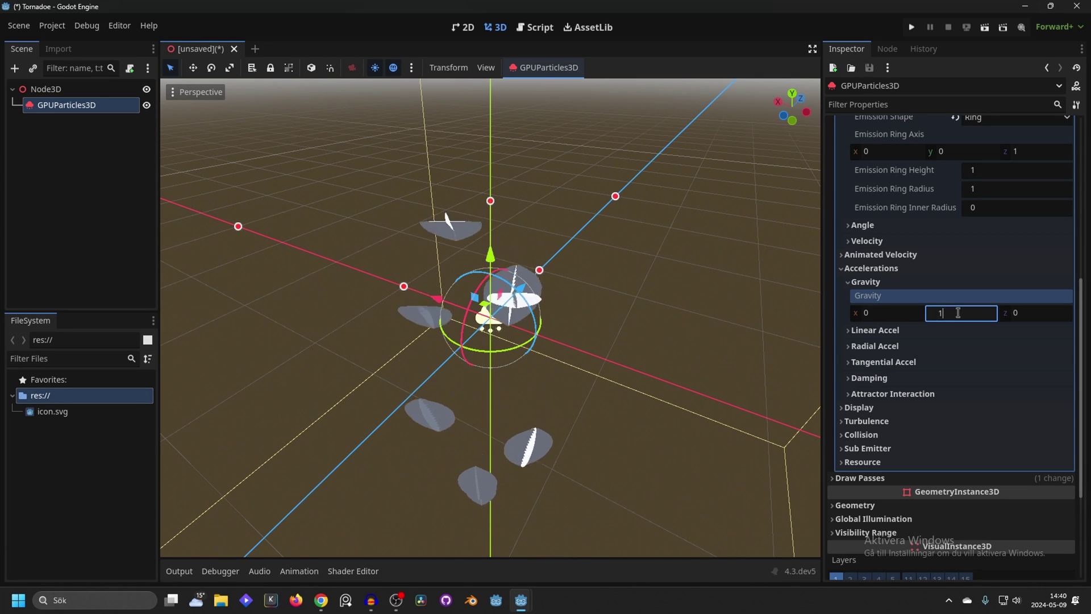
{"action": "type", "text": "0"}
{"action": "key", "text": "Return"}
Step: Set Tangential Accel to 5 so the particles swirl upward
{"action": "scroll", "coordinate": [582, 267], "scroll_direction": "down", "scroll_amount": 2}
{"action": "middle_click_drag", "start_coordinate": [582, 267], "coordinate": [630, 291]}
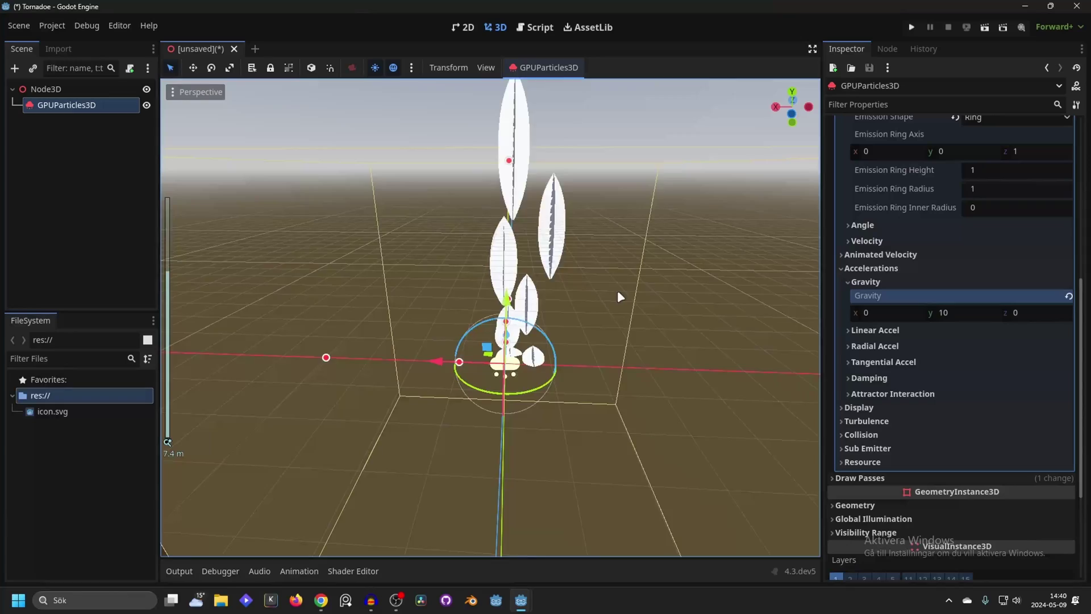
{"action": "middle_click_drag", "start_coordinate": [562, 274], "coordinate": [671, 307]}
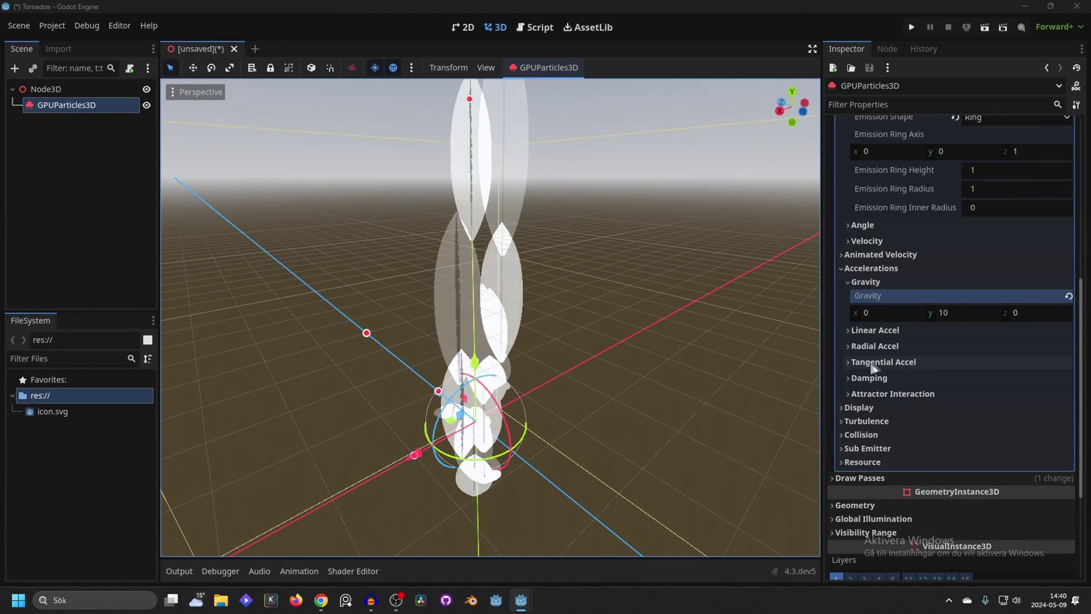
{"action": "left_click", "coordinate": [878, 362]}
{"action": "left_click", "coordinate": [899, 406]}
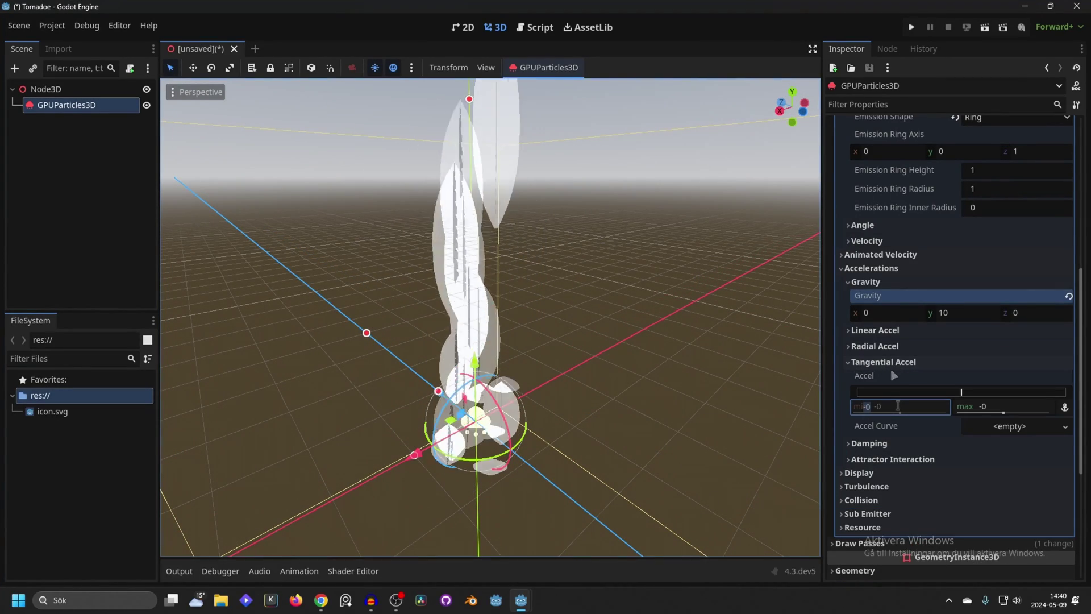
{"action": "type", "text": "5"}
{"action": "key", "text": "Return"}
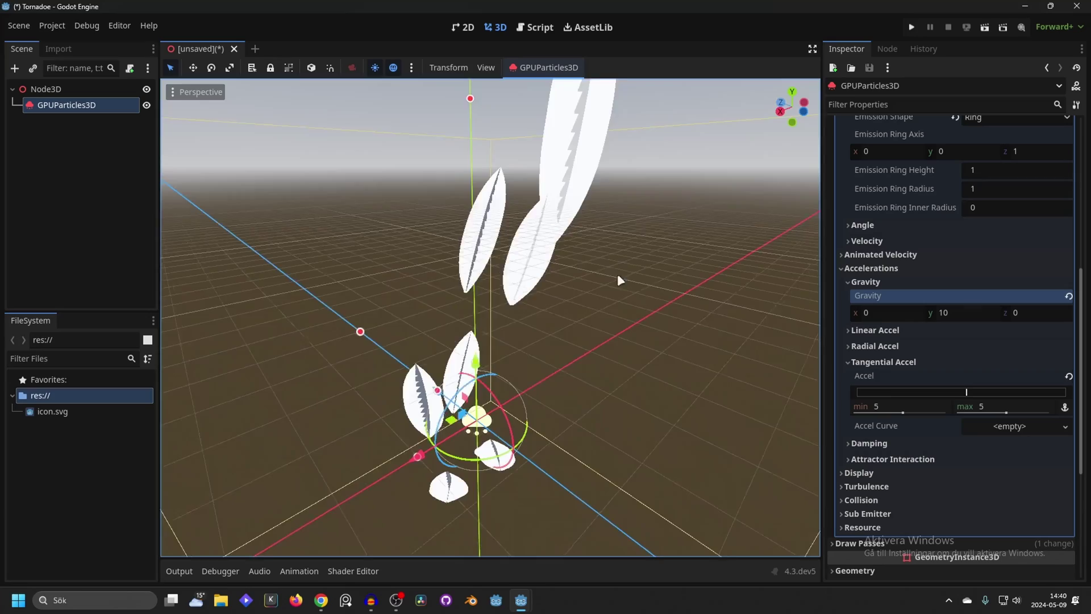
{"action": "scroll", "coordinate": [619, 280], "scroll_direction": "up", "scroll_amount": 2}
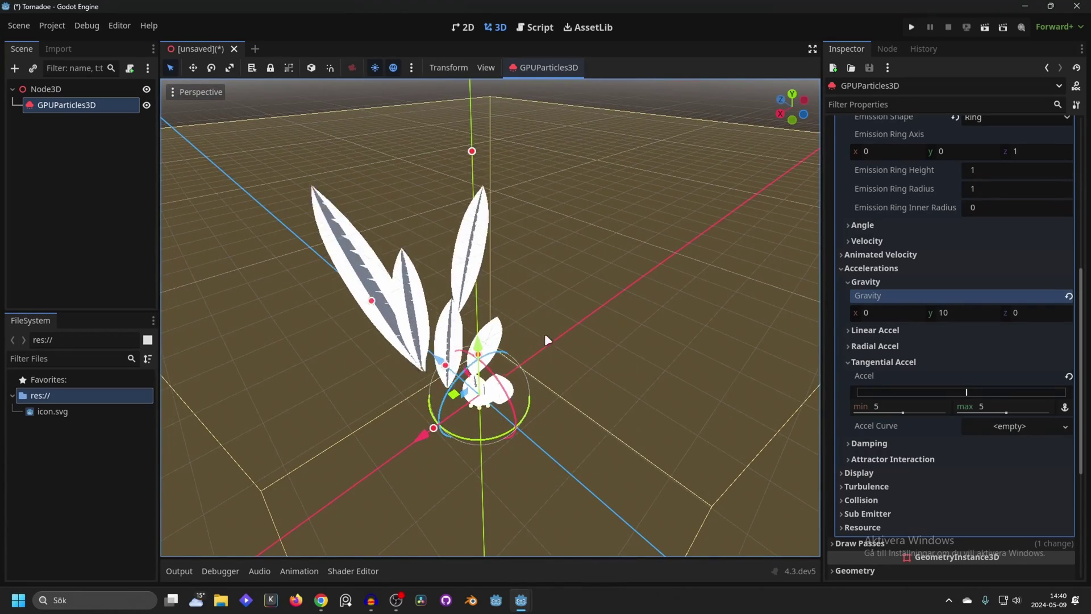
{"action": "middle_click_drag", "start_coordinate": [487, 356], "coordinate": [511, 256]}
{"action": "scroll", "coordinate": [995, 228], "scroll_direction": "down", "scroll_amount": 3}
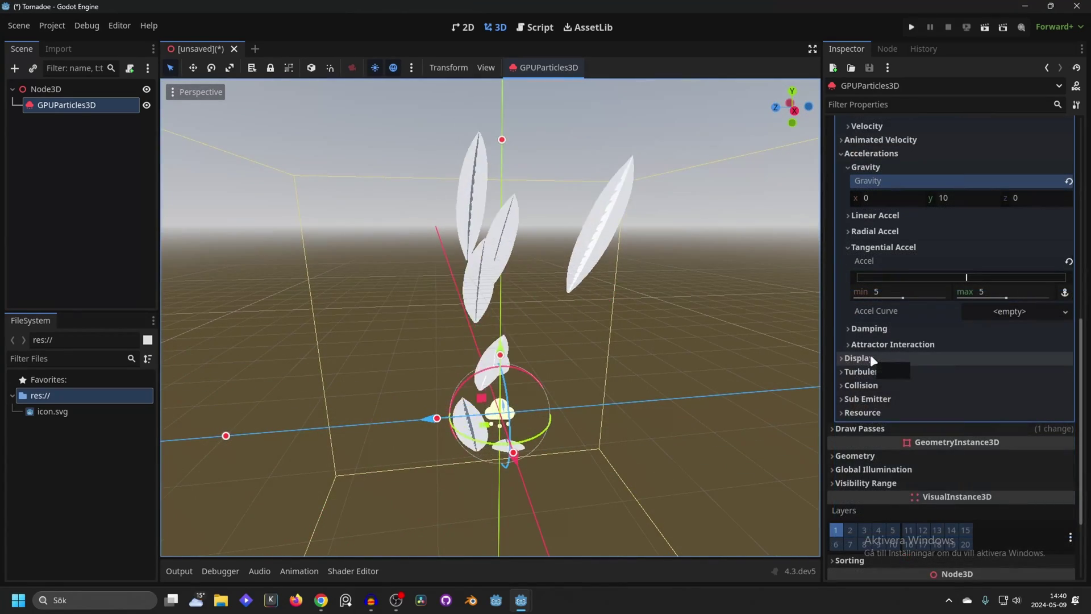
Step: Add a new Gradient to the Color Ramp under Display > Color Curves
{"action": "left_click", "coordinate": [871, 354]}
{"action": "scroll", "coordinate": [874, 362], "scroll_direction": "down", "scroll_amount": 1}
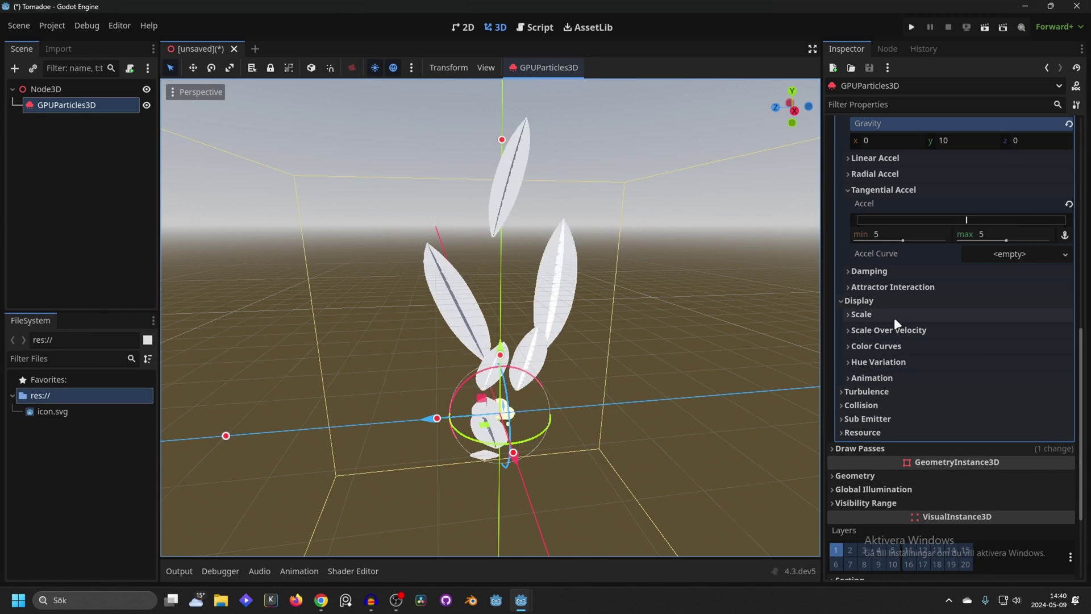
{"action": "left_click", "coordinate": [875, 347]}
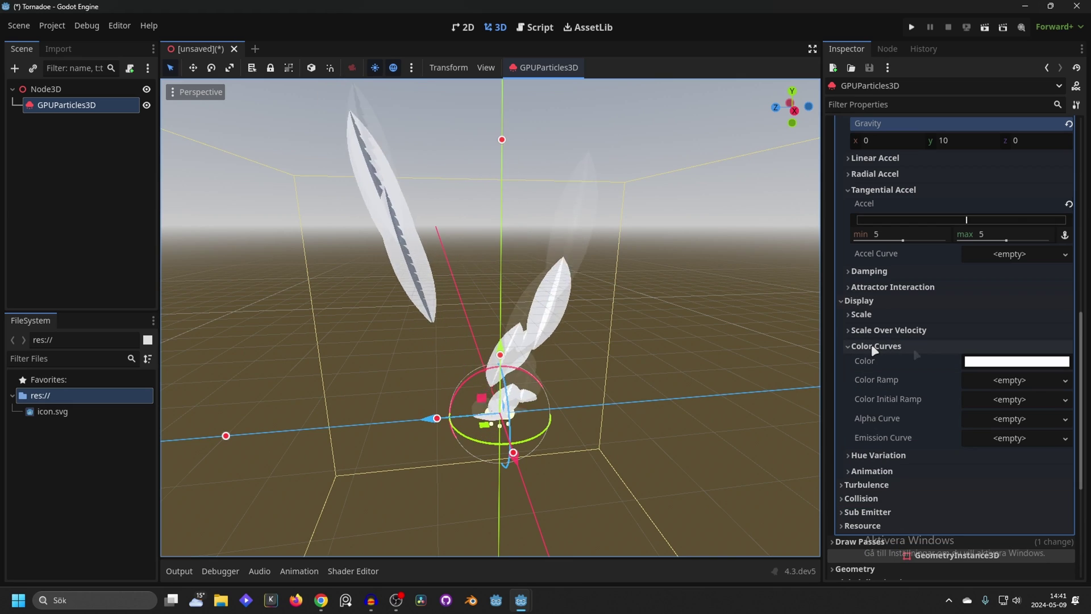
{"action": "left_click", "coordinate": [1024, 379]}
{"action": "left_click", "coordinate": [1009, 393]}
{"action": "left_click", "coordinate": [1005, 344]}
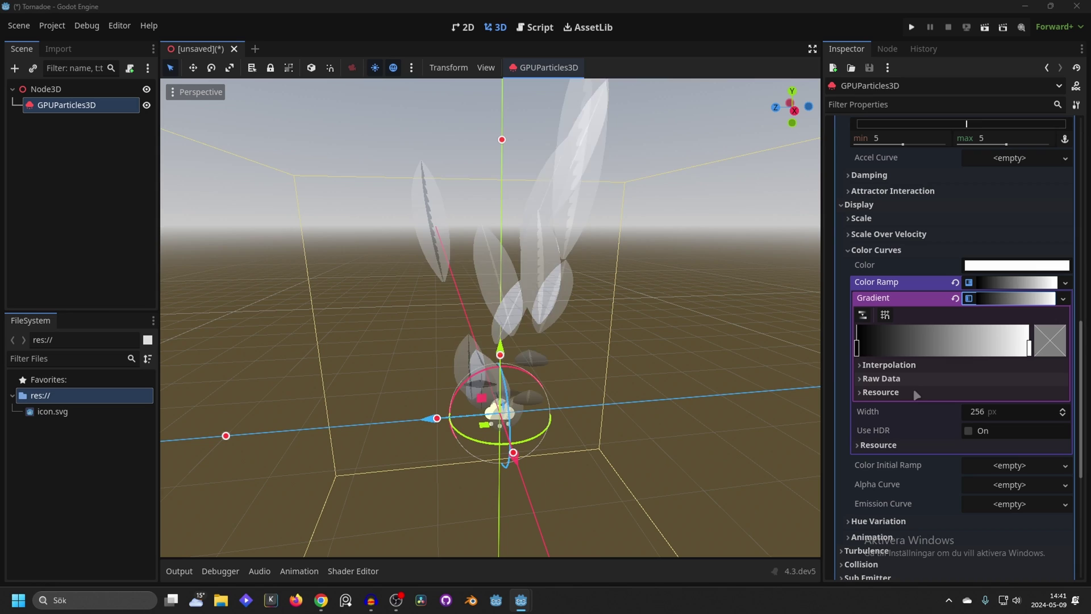
Step: Shape the gradient from red through orange, fading to transparent at the end
{"action": "left_click", "coordinate": [857, 348]}
{"action": "left_click", "coordinate": [1001, 85]}
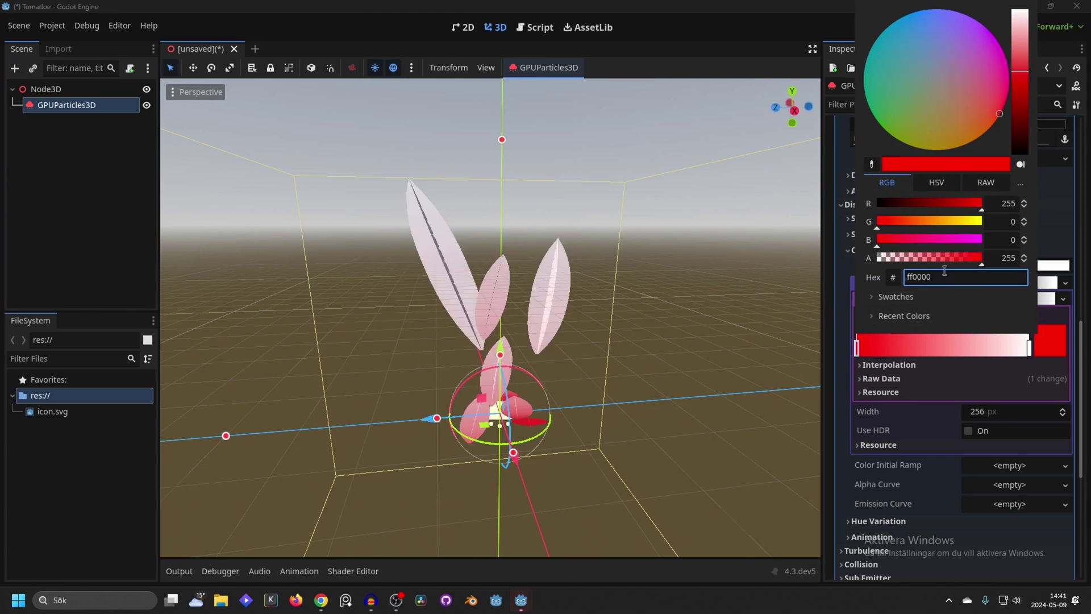
{"action": "left_click", "coordinate": [1029, 347]}
{"action": "left_click_drag", "start_coordinate": [1029, 348], "coordinate": [975, 358]}
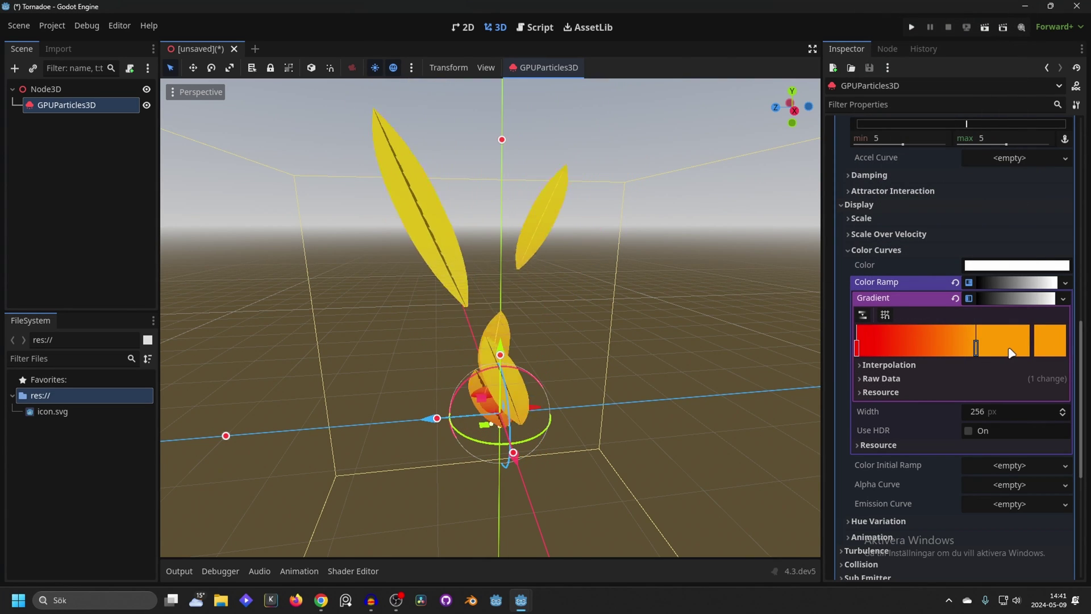
{"action": "left_click", "coordinate": [1060, 343]}
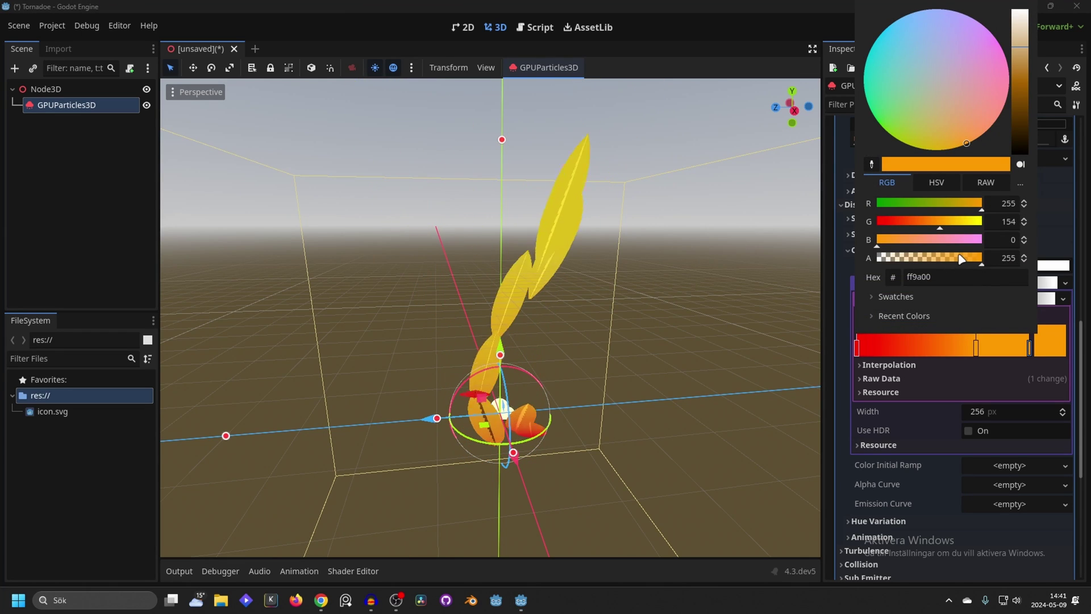
{"action": "scroll", "coordinate": [468, 239], "scroll_direction": "up", "scroll_amount": 1}
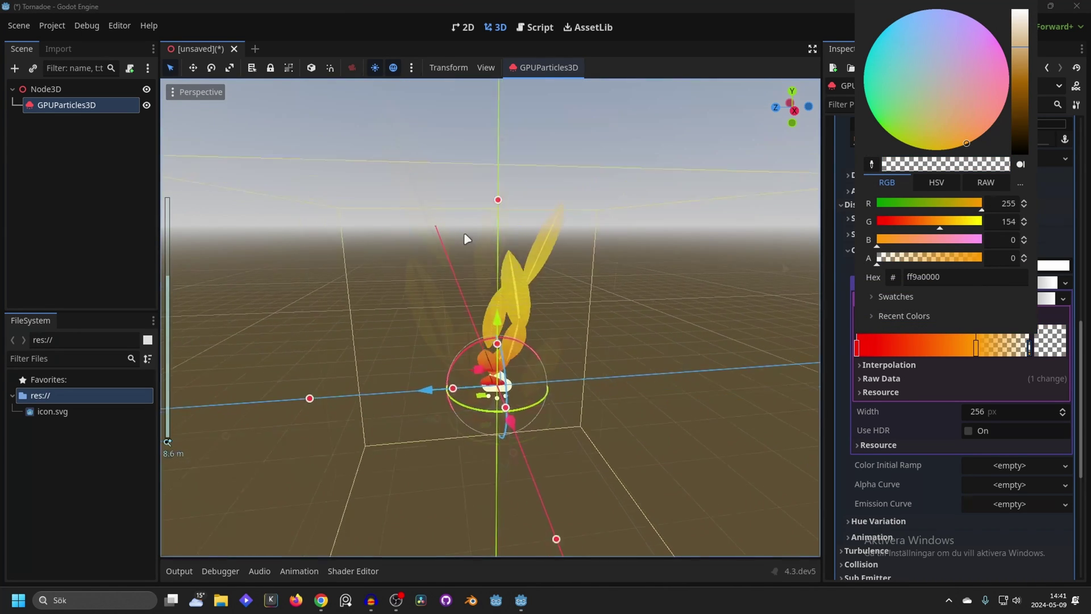
{"action": "left_click", "coordinate": [1033, 353]}
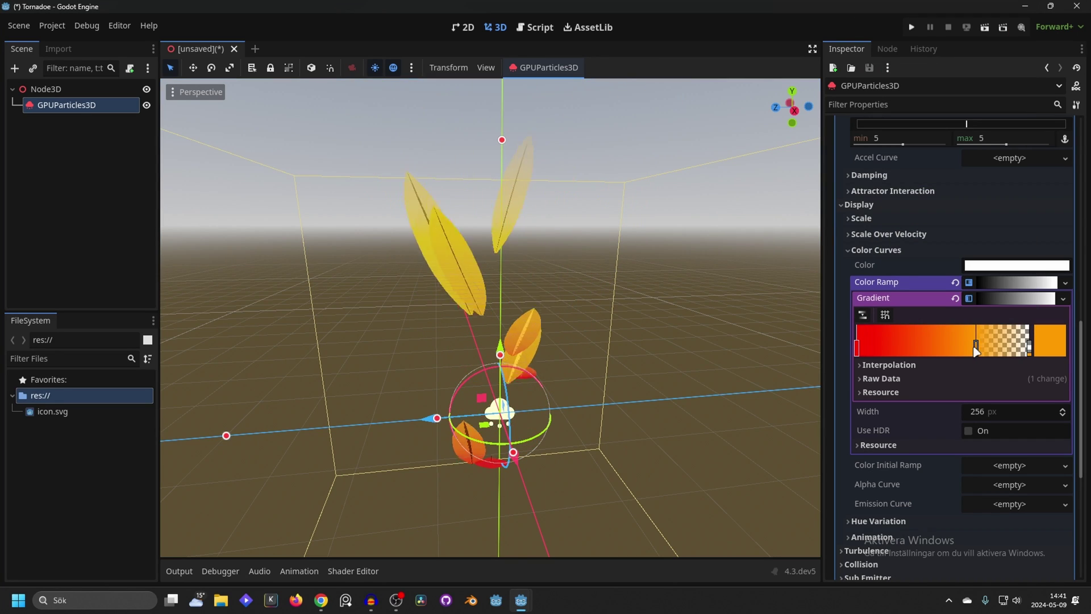
{"action": "left_click_drag", "start_coordinate": [976, 352], "coordinate": [1001, 349]}
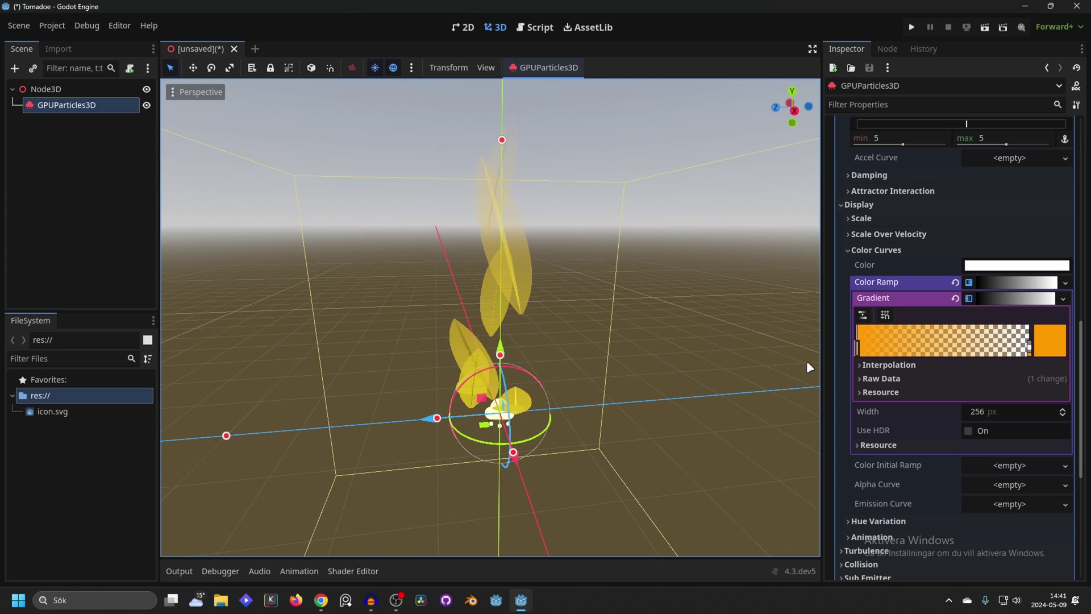
{"action": "left_click_drag", "start_coordinate": [858, 348], "coordinate": [990, 366]}
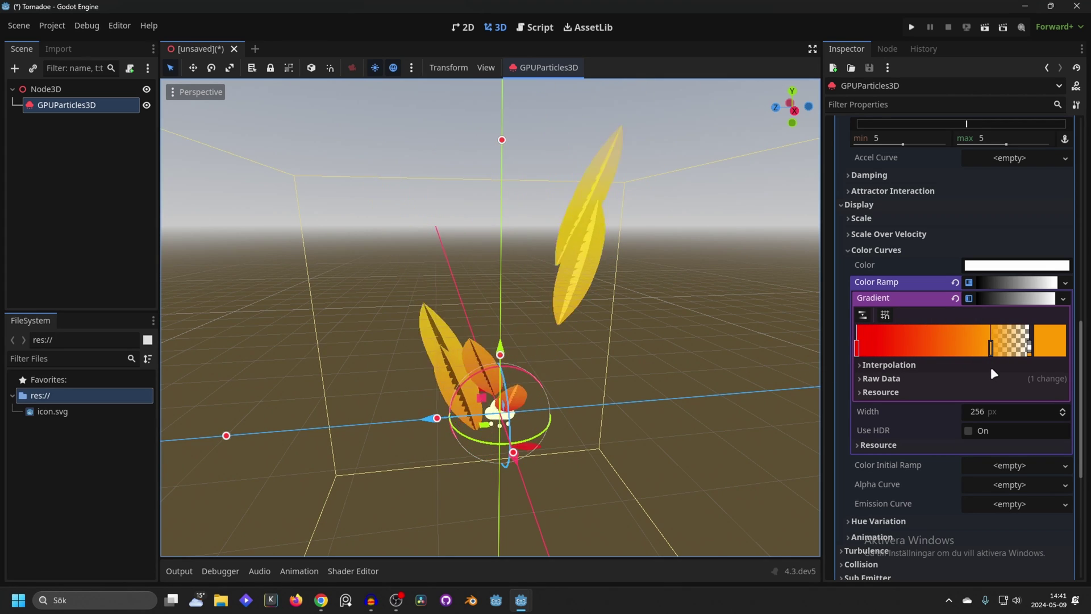
{"action": "left_click", "coordinate": [859, 346]}
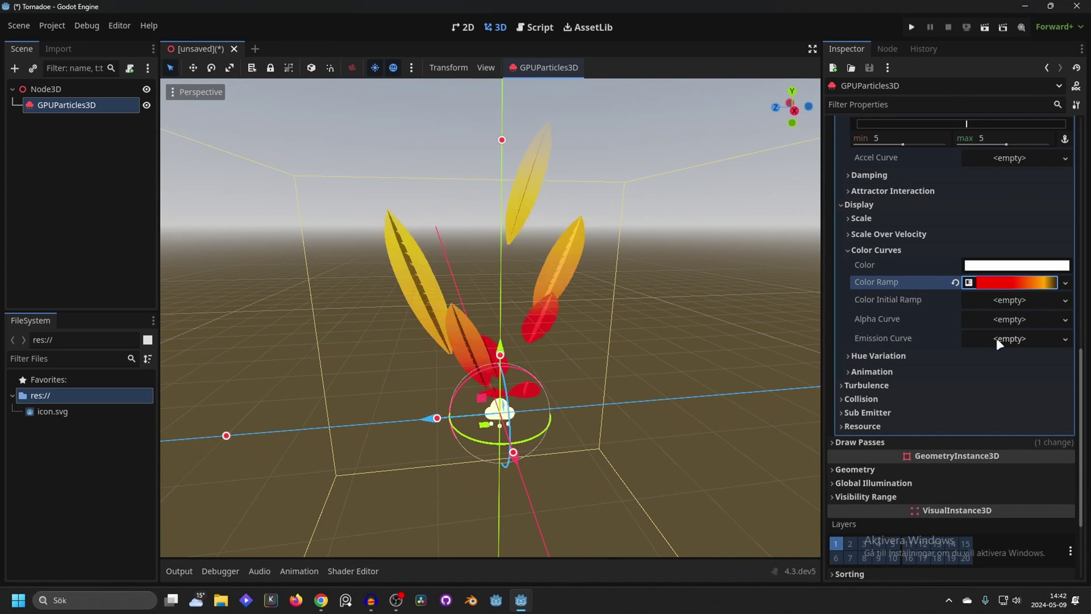
Step: Give the Emission Curve a new CurveTexture containing a new Curve
{"action": "left_click", "coordinate": [998, 338]}
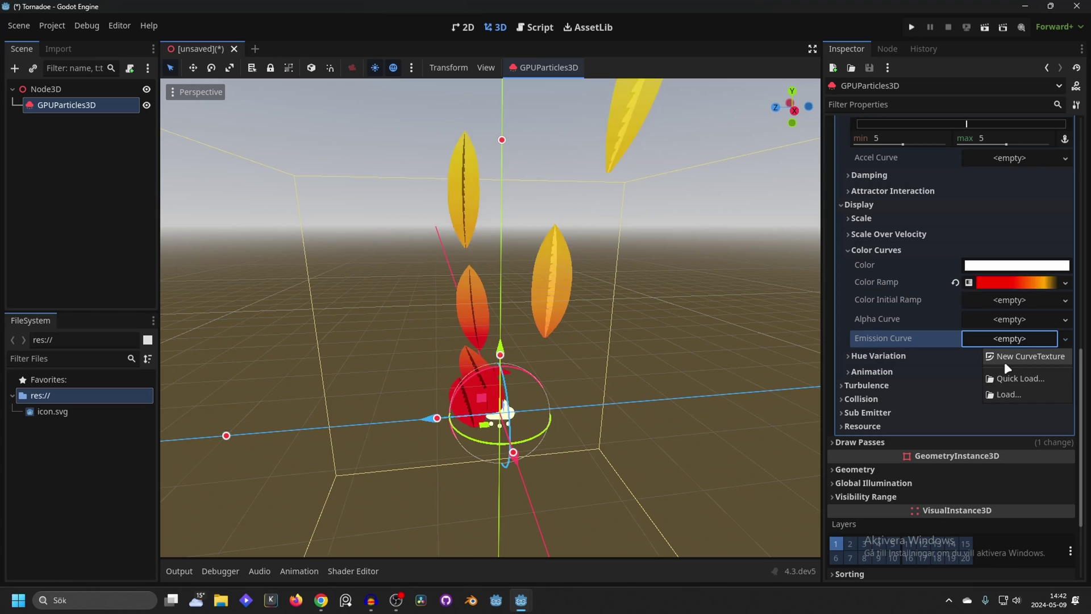
{"action": "left_click", "coordinate": [1015, 356]}
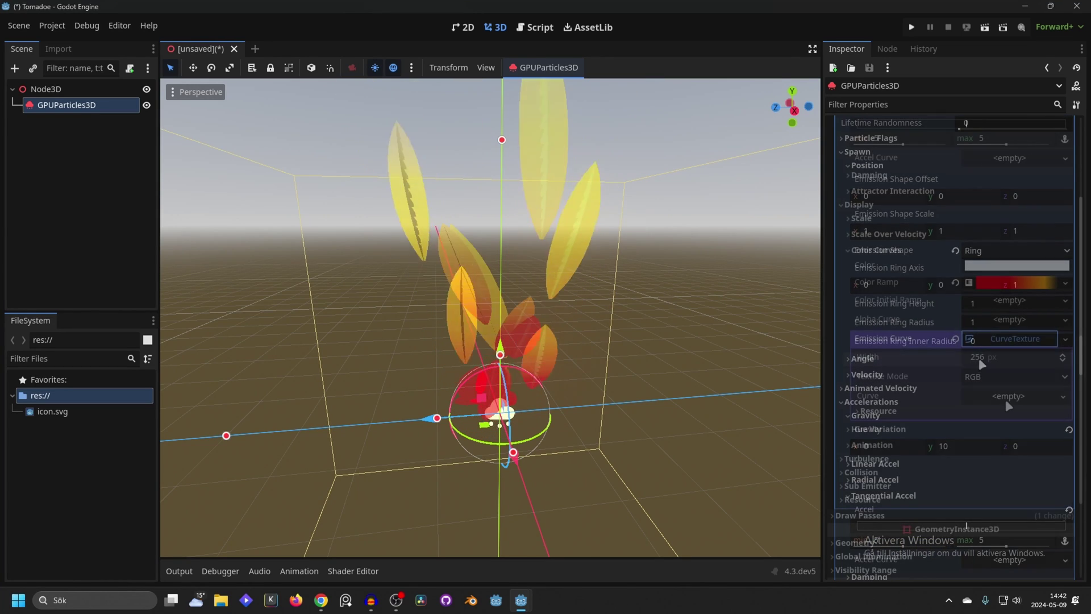
{"action": "left_click", "coordinate": [1009, 406]}
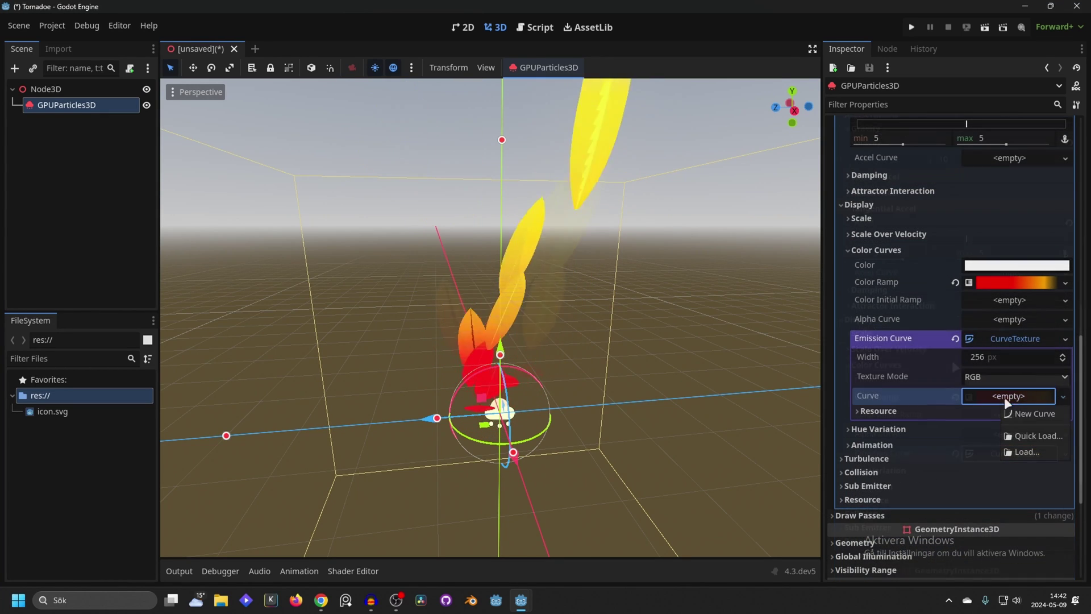
{"action": "left_click", "coordinate": [1024, 412]}
{"action": "left_click", "coordinate": [1011, 404]}
{"action": "scroll", "coordinate": [1006, 403], "scroll_direction": "down", "scroll_amount": 3}
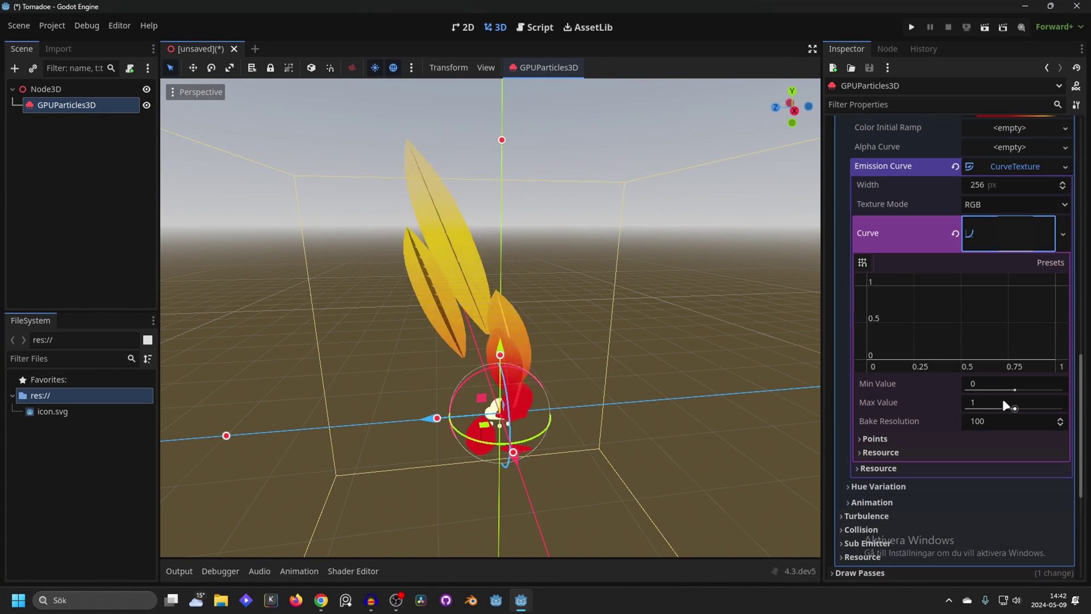
Step: Set the curve's Max Value to 2 and raise its point to hold flat at 2
{"action": "left_click", "coordinate": [988, 397]}
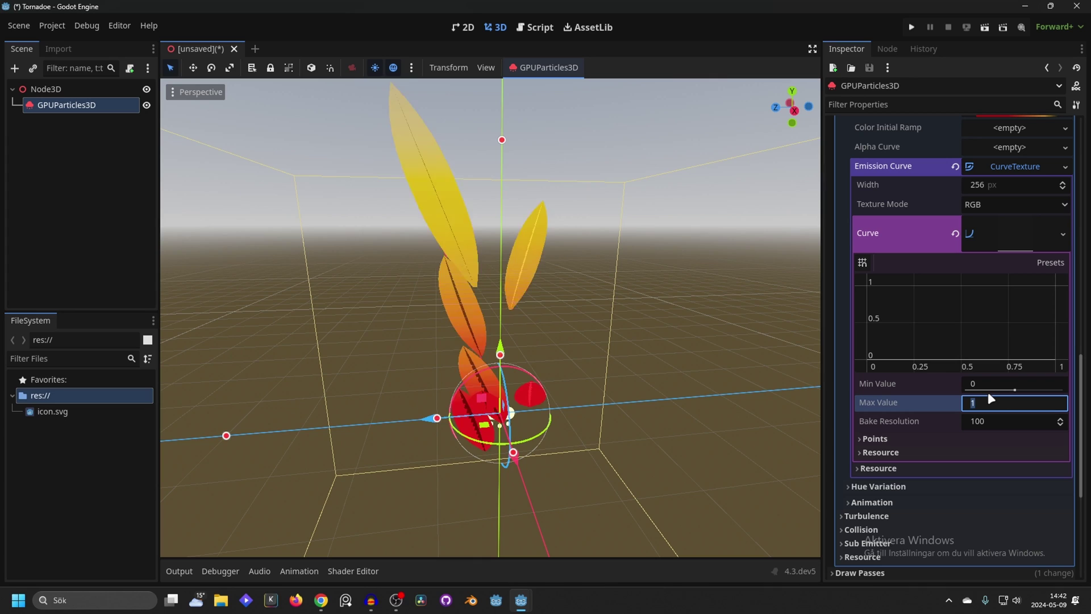
{"action": "type", "text": "2"}
{"action": "key", "text": "Return"}
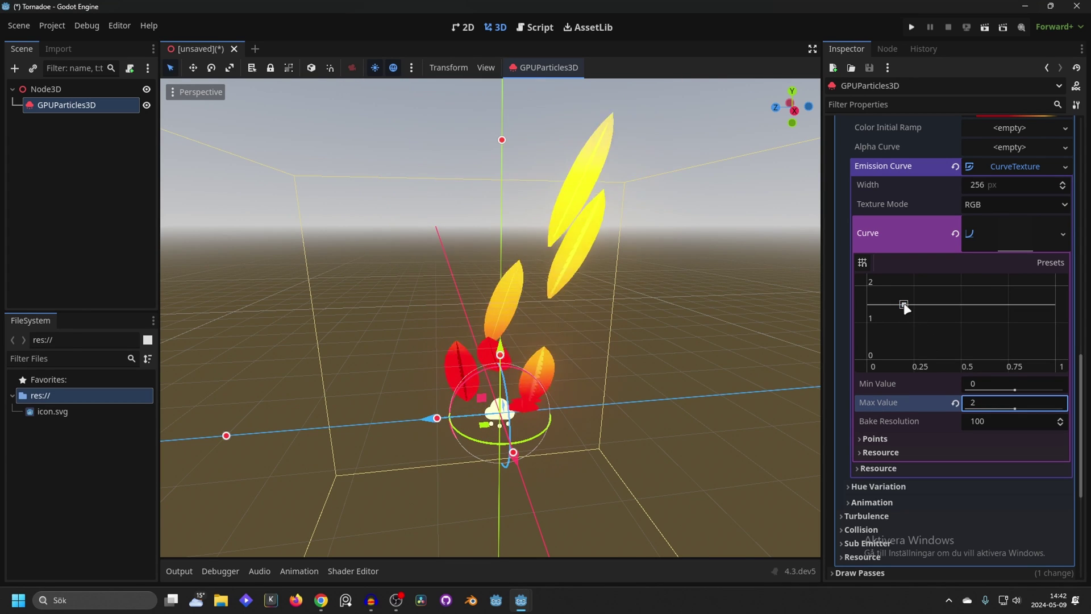
{"action": "left_click_drag", "start_coordinate": [905, 307], "coordinate": [818, 271]}
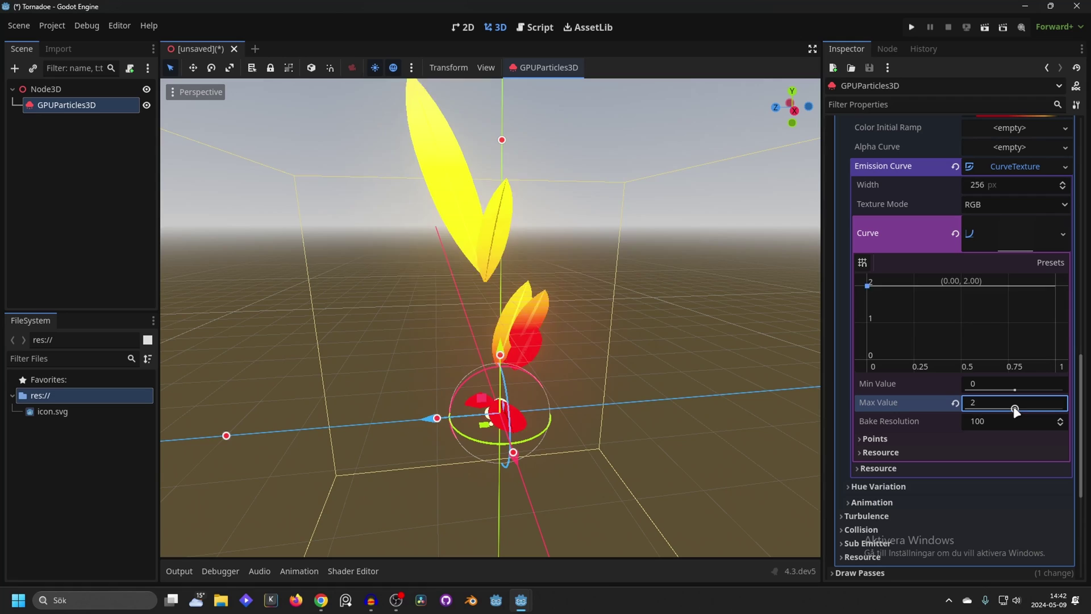
{"action": "left_click_drag", "start_coordinate": [1016, 409], "coordinate": [900, 345]}
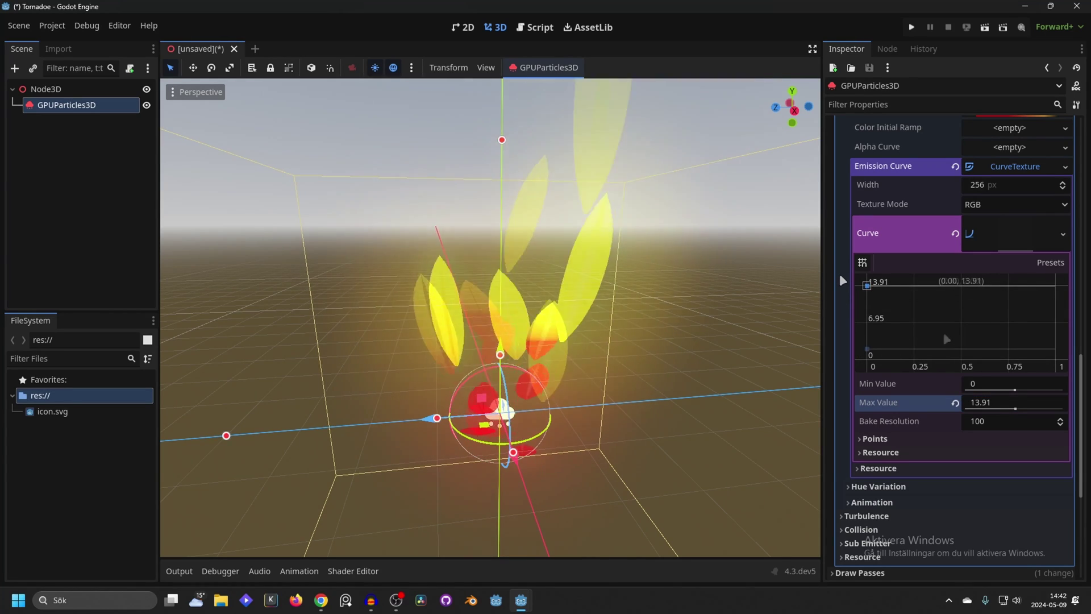
{"action": "left_click", "coordinate": [1000, 397]}
{"action": "type", "text": "2"}
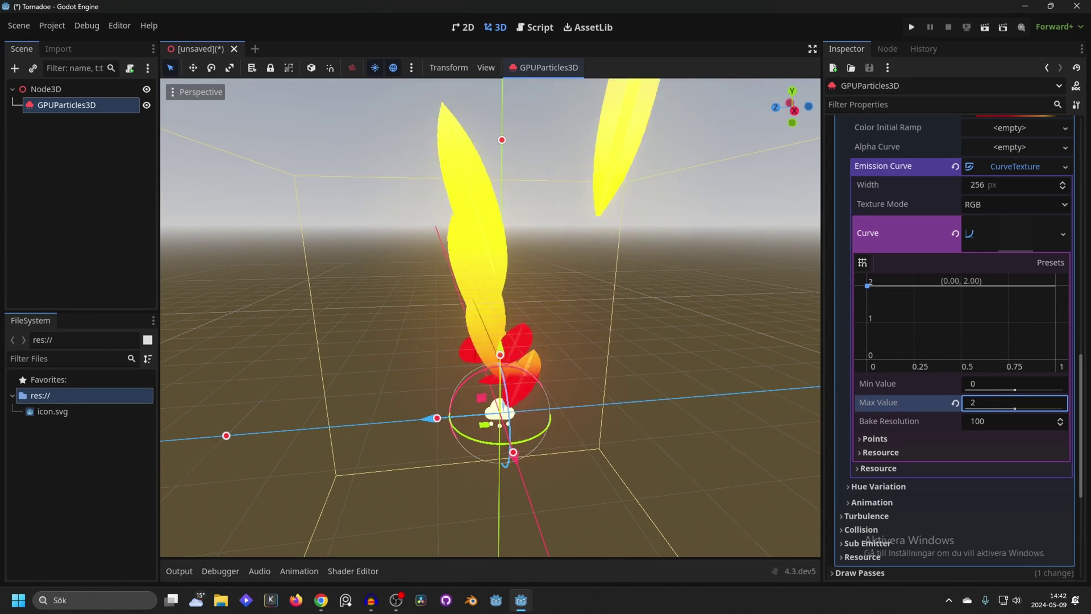
{"action": "left_click", "coordinate": [1001, 166]}
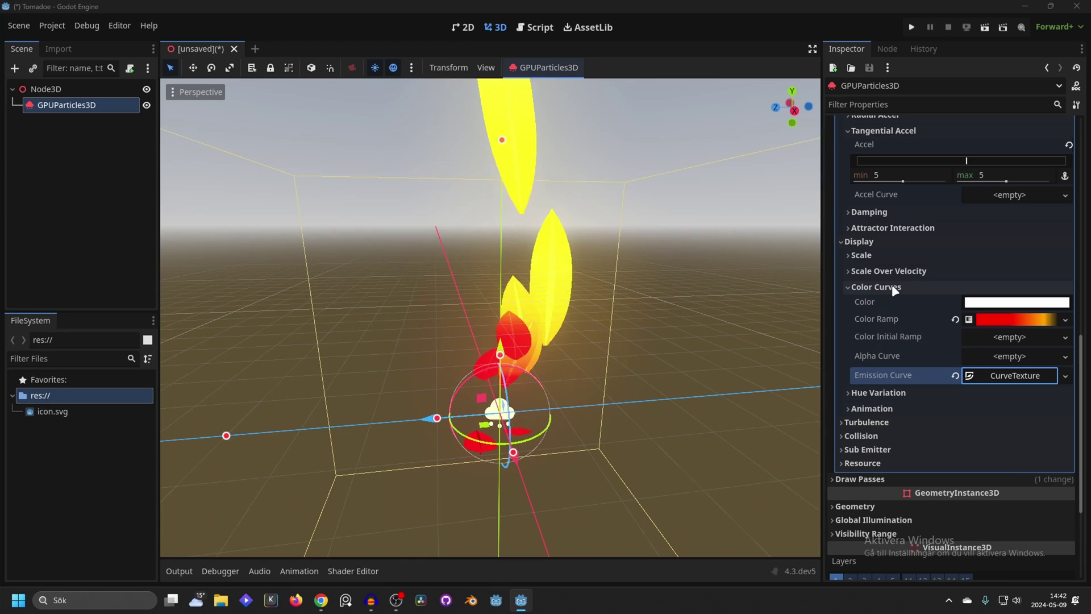
Step: Enable Local Coords under Drawing and move the emitter along Z to test the trails
{"action": "left_click", "coordinate": [885, 287]}
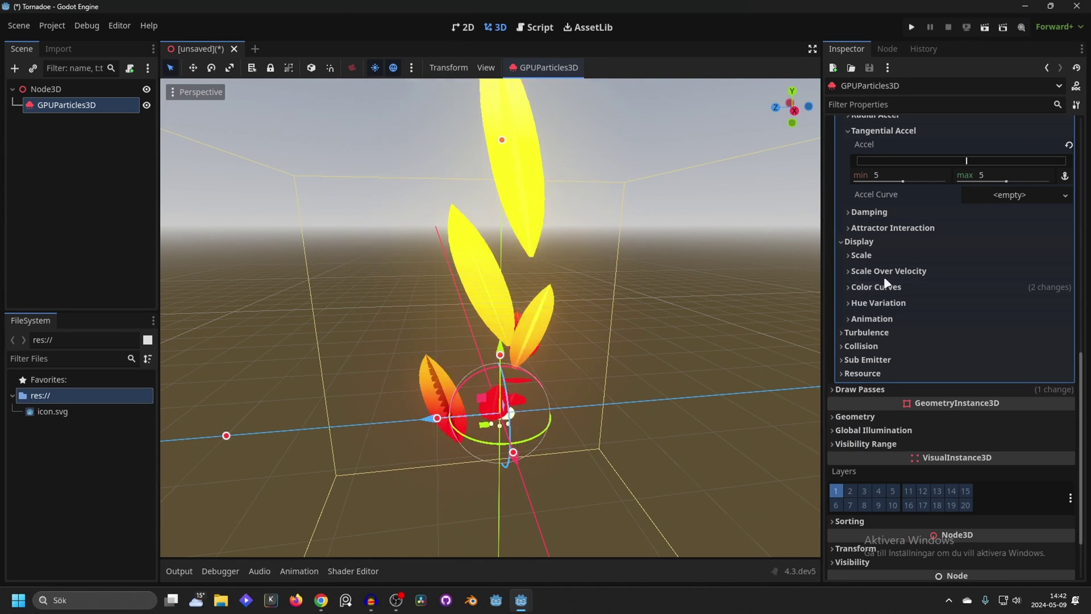
{"action": "scroll", "coordinate": [877, 241], "scroll_direction": "up", "scroll_amount": 3}
{"action": "scroll", "coordinate": [877, 313], "scroll_direction": "up", "scroll_amount": 3}
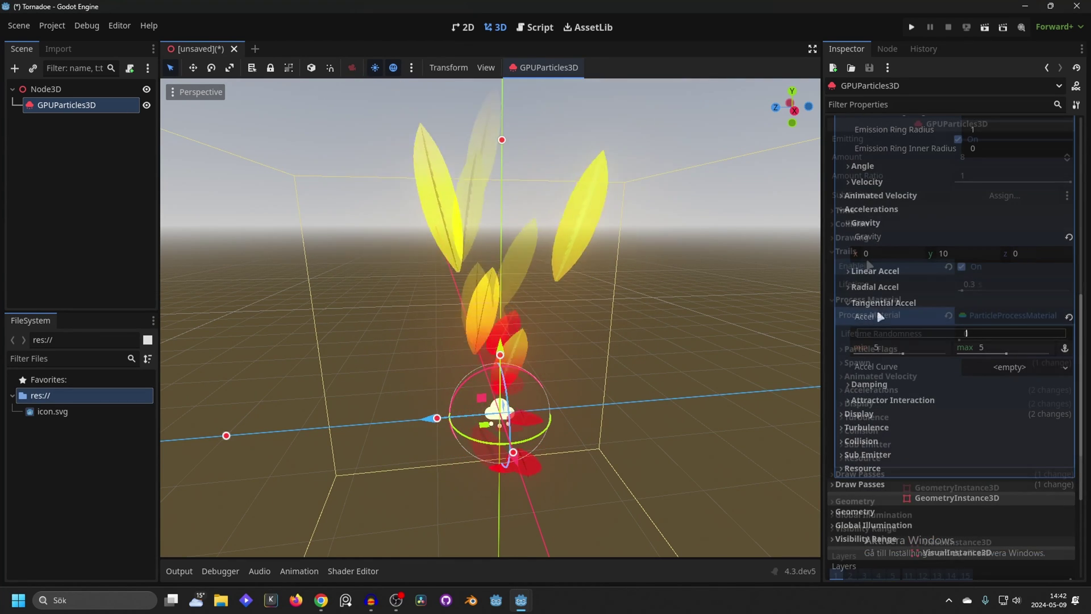
{"action": "left_click", "coordinate": [868, 234]}
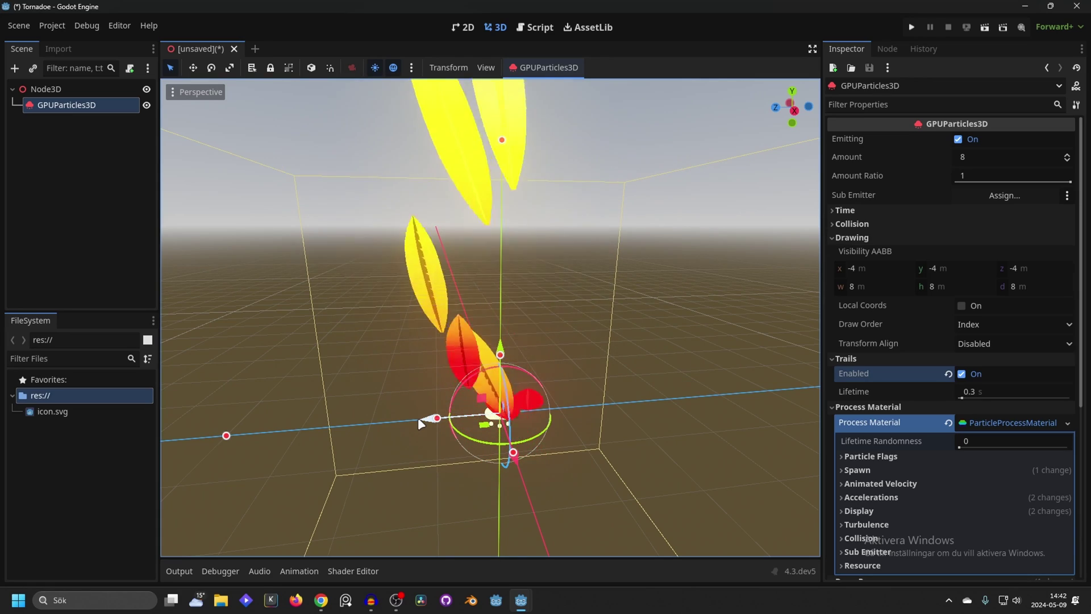
{"action": "left_click_drag", "start_coordinate": [419, 422], "coordinate": [508, 417]}
{"action": "left_click", "coordinate": [962, 306]}
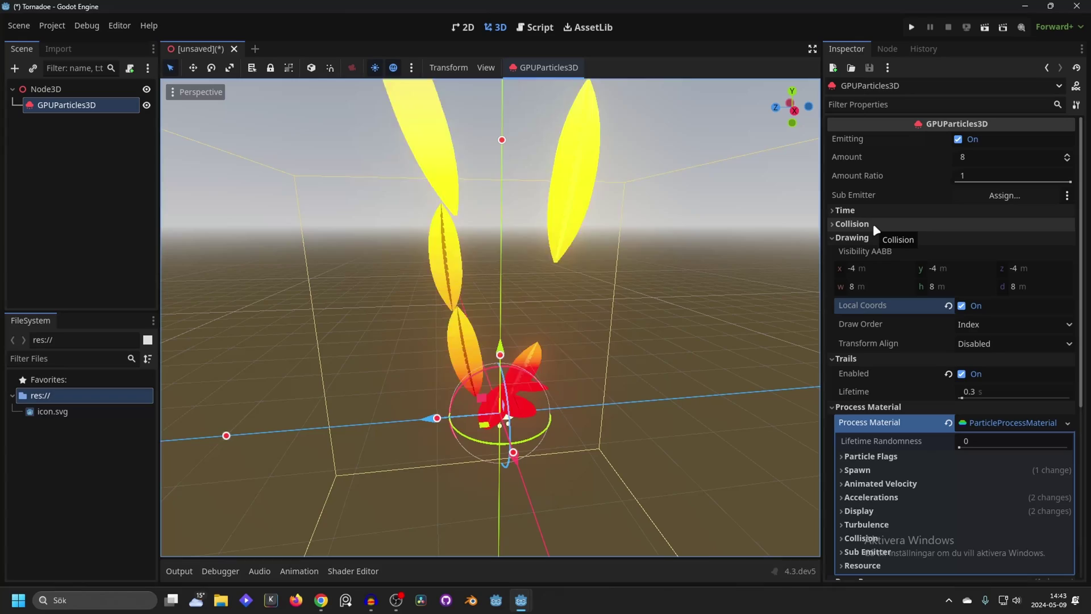
Step: Set the particle Lifetime to 2 s under Time
{"action": "left_click", "coordinate": [878, 210]}
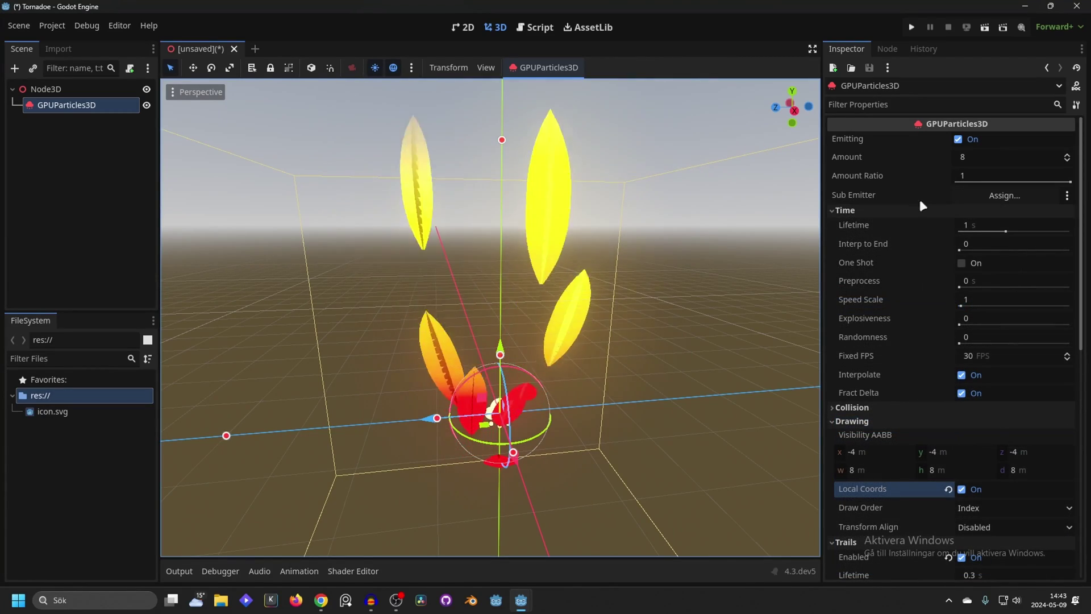
{"action": "left_click", "coordinate": [967, 225]}
{"action": "type", "text": "2"}
{"action": "key", "text": "Return"}
{"action": "scroll", "coordinate": [551, 269], "scroll_direction": "down", "scroll_amount": 3}
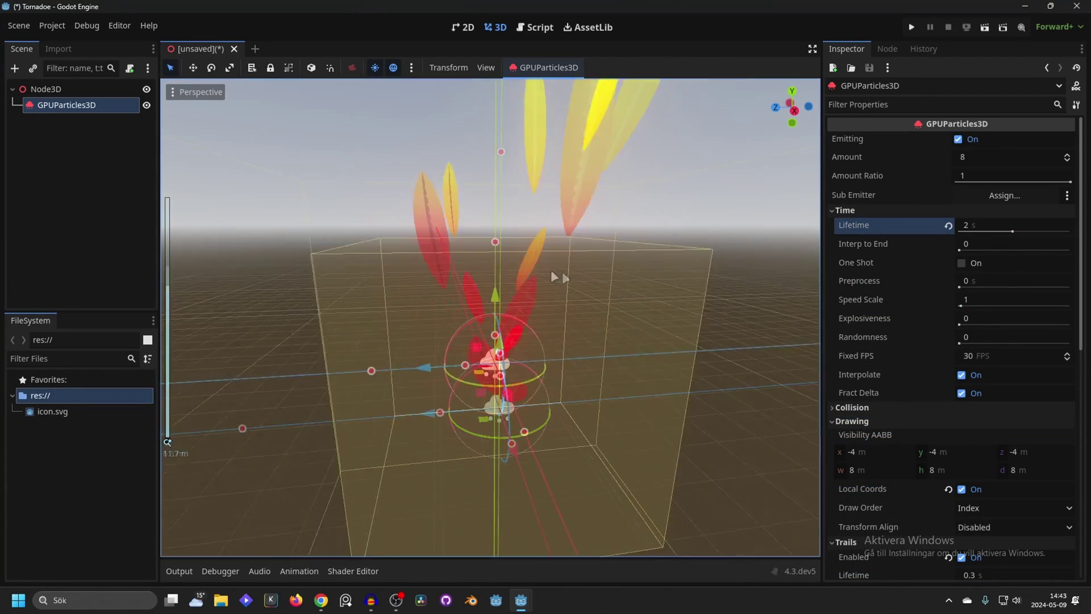
{"action": "middle_click_drag", "start_coordinate": [550, 269], "coordinate": [547, 281]}
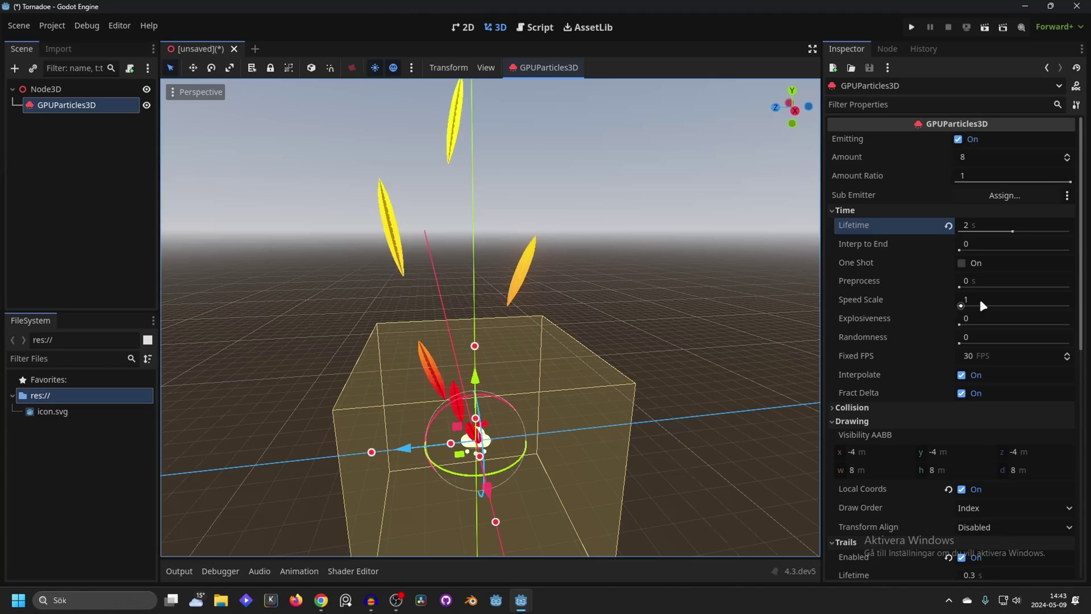
Step: Set Speed Scale 1.5, Randomness 1, and Amount 200
{"action": "left_click", "coordinate": [972, 301]}
{"action": "type", "text": "1.5"}
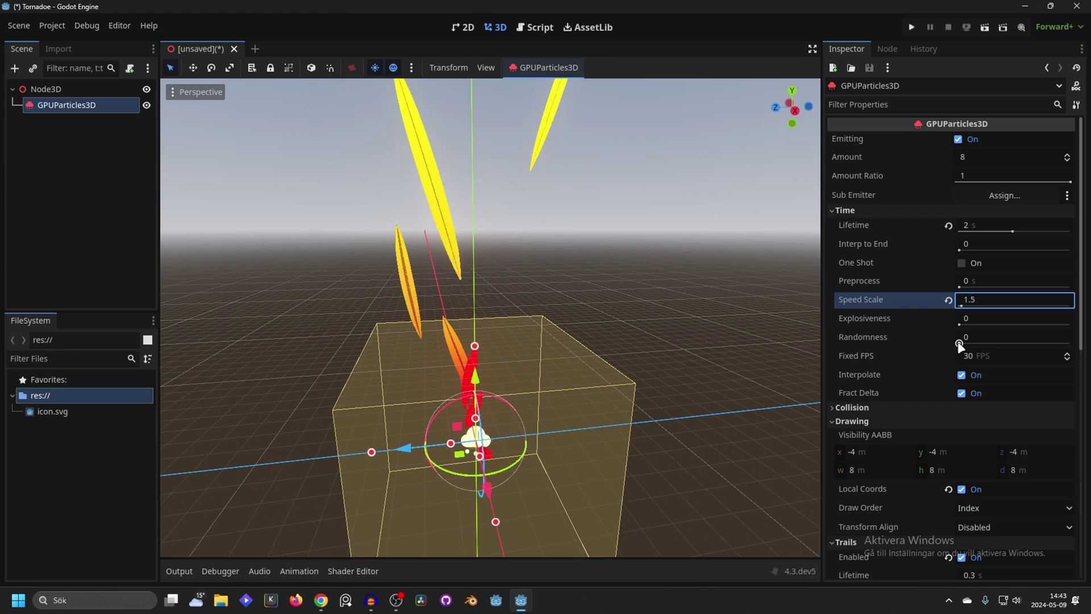
{"action": "left_click_drag", "start_coordinate": [961, 339], "coordinate": [1071, 341]}
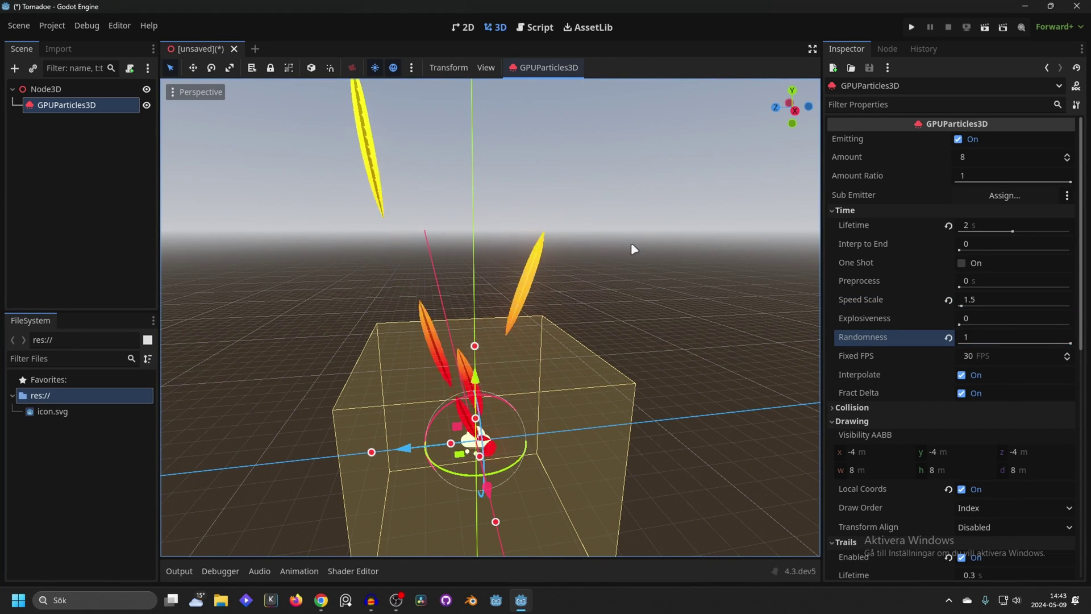
{"action": "scroll", "coordinate": [578, 250], "scroll_direction": "down", "scroll_amount": 5}
{"action": "left_click", "coordinate": [987, 162]}
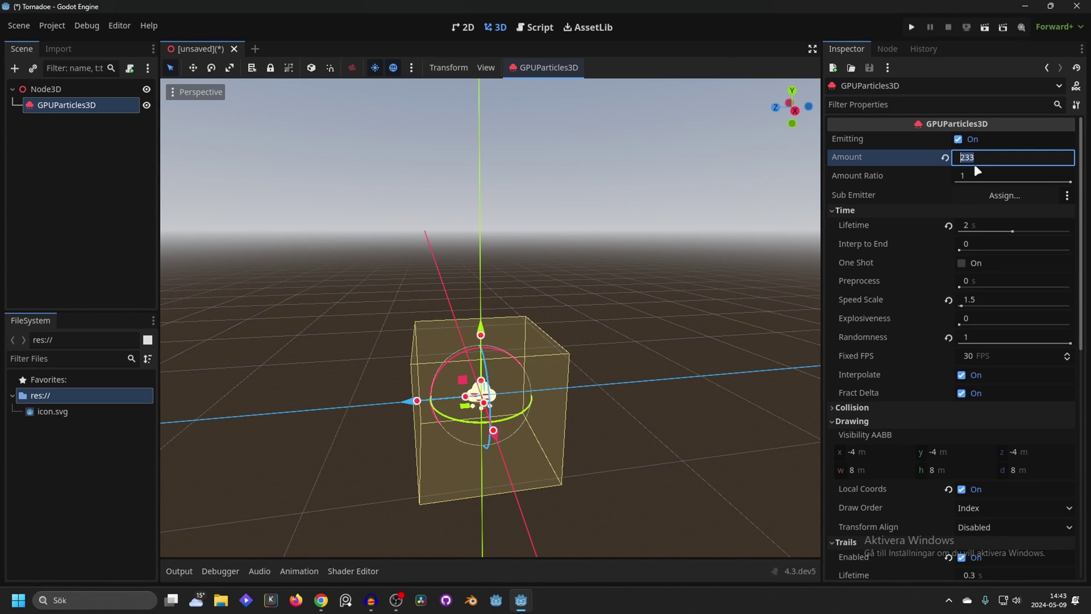
{"action": "type", "text": "200"}
{"action": "key", "text": "Return"}
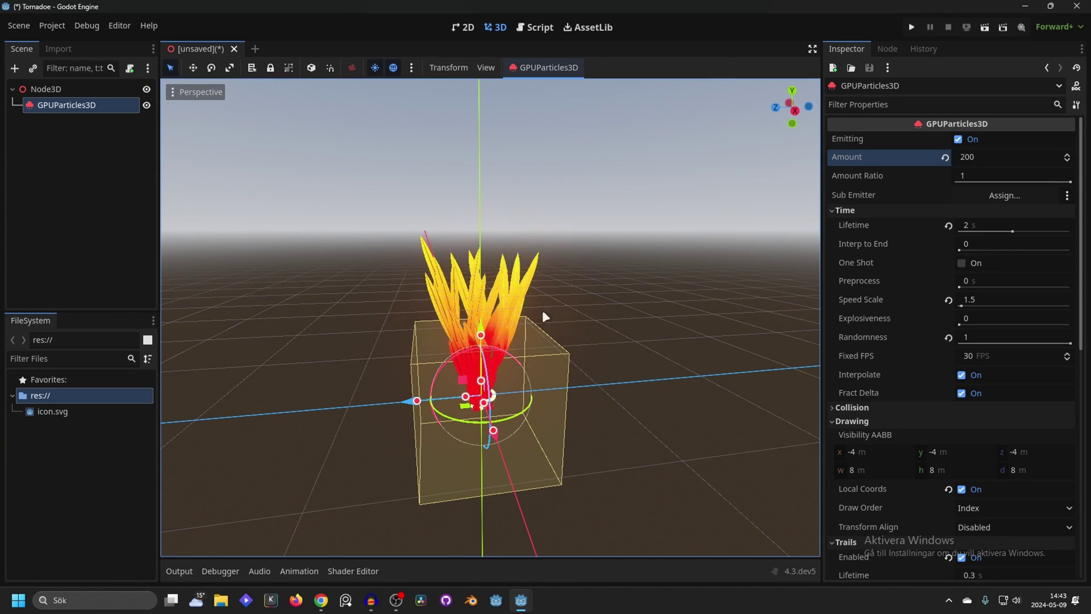
{"action": "middle_click_drag", "start_coordinate": [542, 309], "coordinate": [636, 370]}
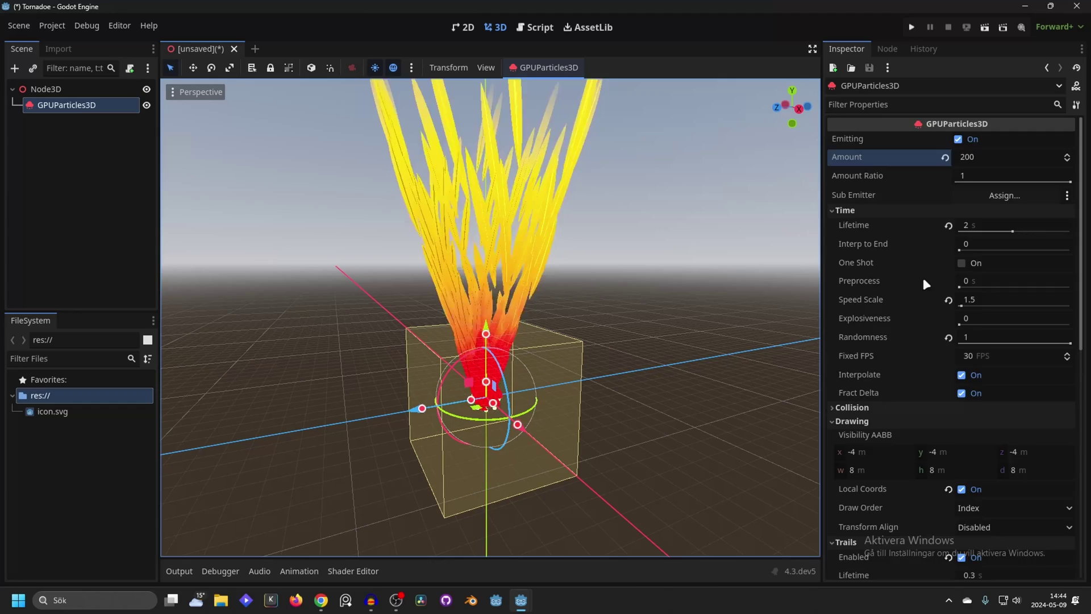
Step: Set the ribbon trail mesh shape in Draw Passes to Flat
{"action": "scroll", "coordinate": [927, 273], "scroll_direction": "down", "scroll_amount": 8}
{"action": "left_click", "coordinate": [868, 131]}
{"action": "left_click", "coordinate": [870, 310]}
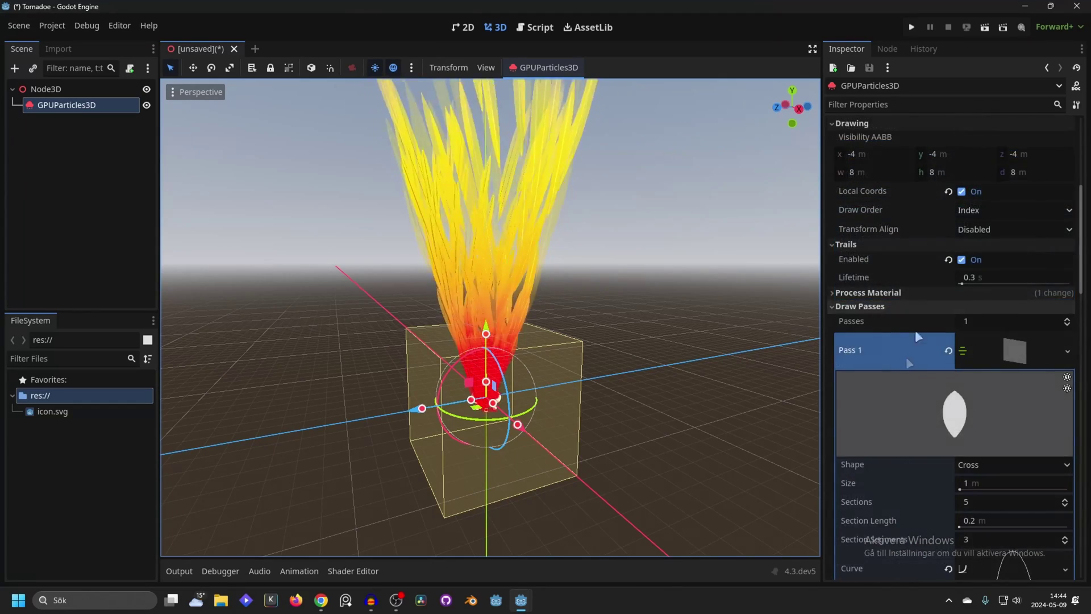
{"action": "scroll", "coordinate": [915, 330], "scroll_direction": "down", "scroll_amount": 3}
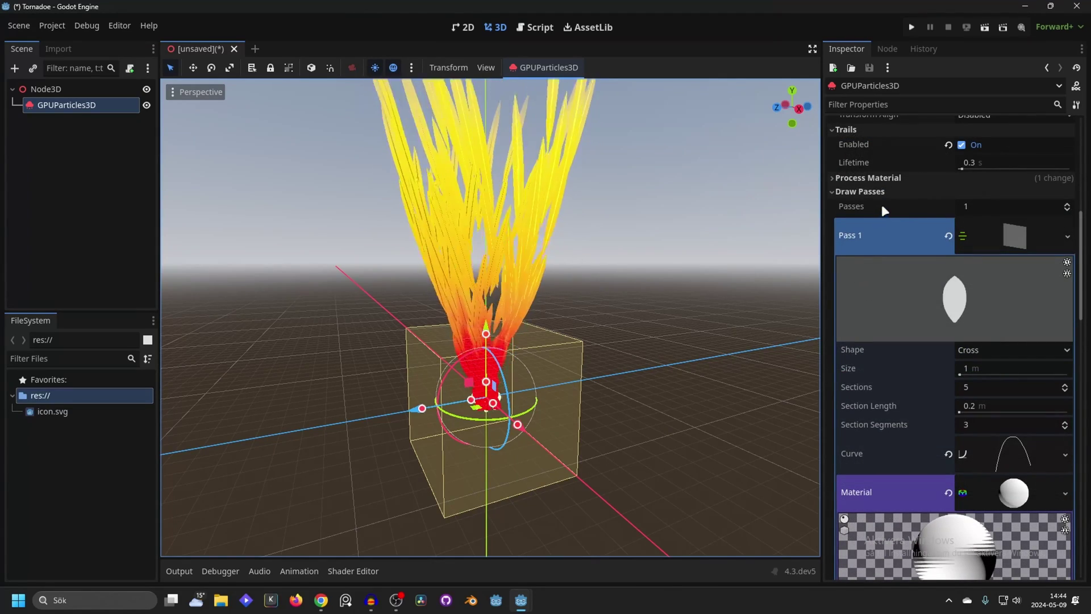
{"action": "scroll", "coordinate": [473, 314], "scroll_direction": "up", "scroll_amount": 4}
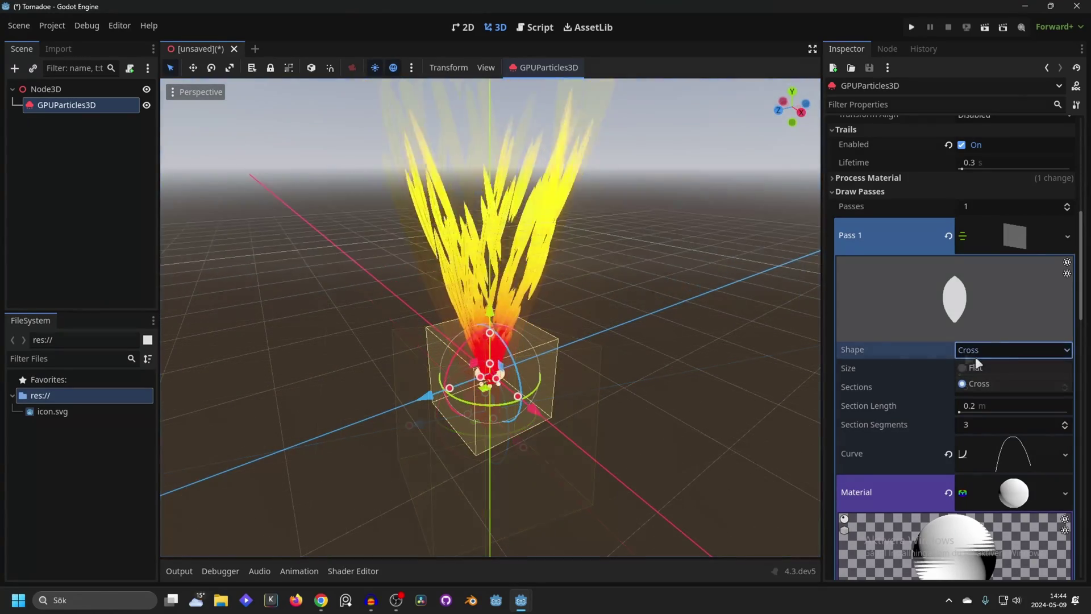
{"action": "left_click", "coordinate": [976, 352]}
{"action": "left_click", "coordinate": [978, 368]}
Step: Reopen the process material settings and orbit around the particle trails to check them
{"action": "scroll", "coordinate": [978, 278], "scroll_direction": "up", "scroll_amount": 6}
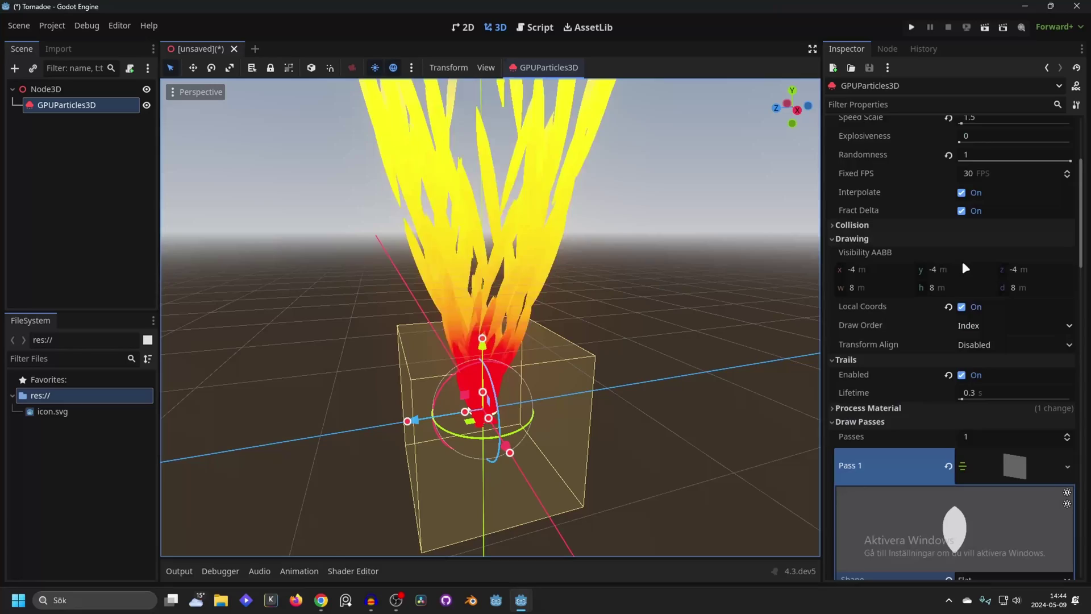
{"action": "scroll", "coordinate": [930, 291], "scroll_direction": "down", "scroll_amount": 5}
{"action": "left_click", "coordinate": [897, 349]}
{"action": "scroll", "coordinate": [897, 349], "scroll_direction": "down", "scroll_amount": 5}
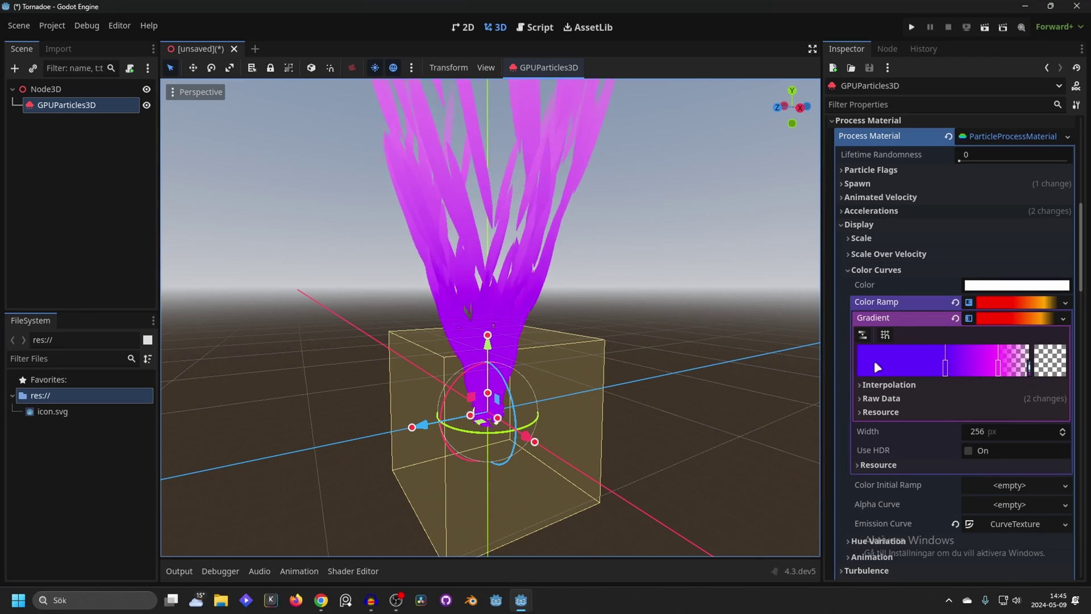
{"action": "middle_click_drag", "start_coordinate": [413, 155], "coordinate": [503, 356]}
Step: Rename the particle emitter to Twist
{"action": "double_click", "coordinate": [151, 101]}
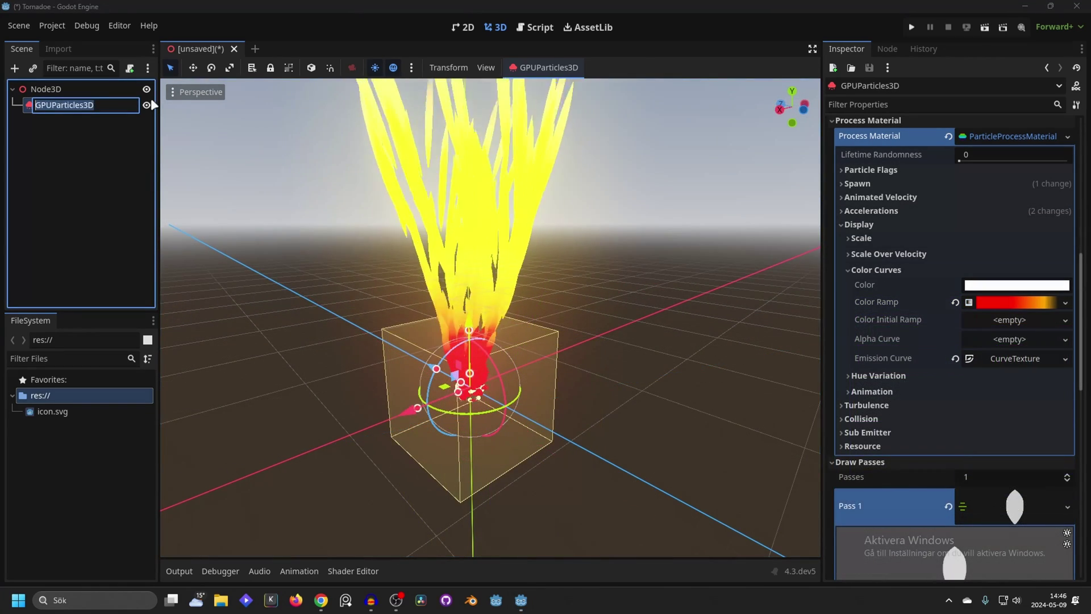
{"action": "type", "text": "Twist"}
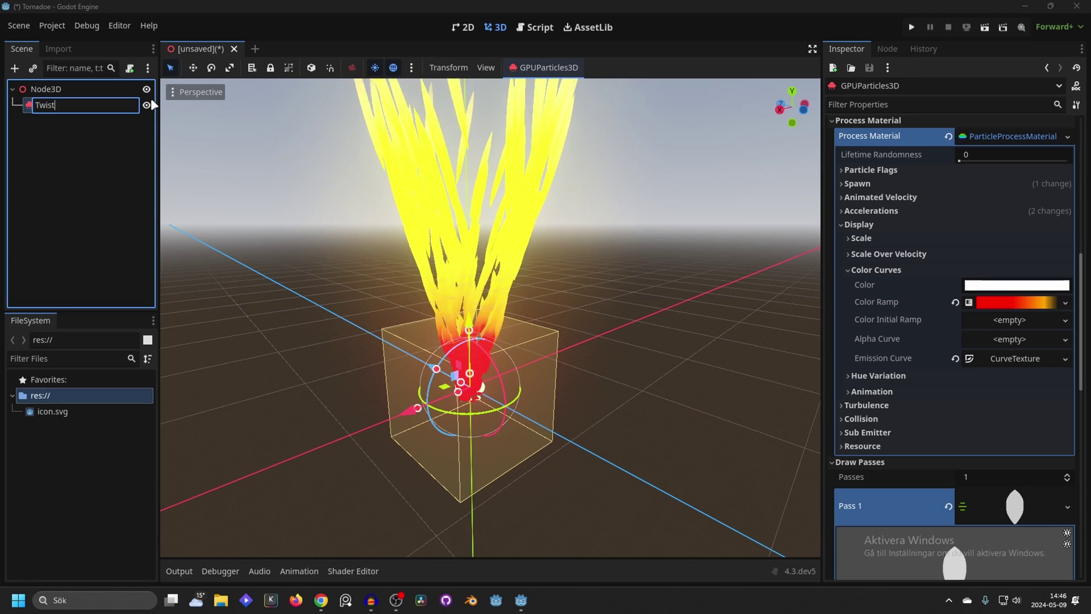
{"action": "key", "text": "Return"}
Step: Duplicate Twist and name the copy Ember
{"action": "key", "text": "ctrl+d"}
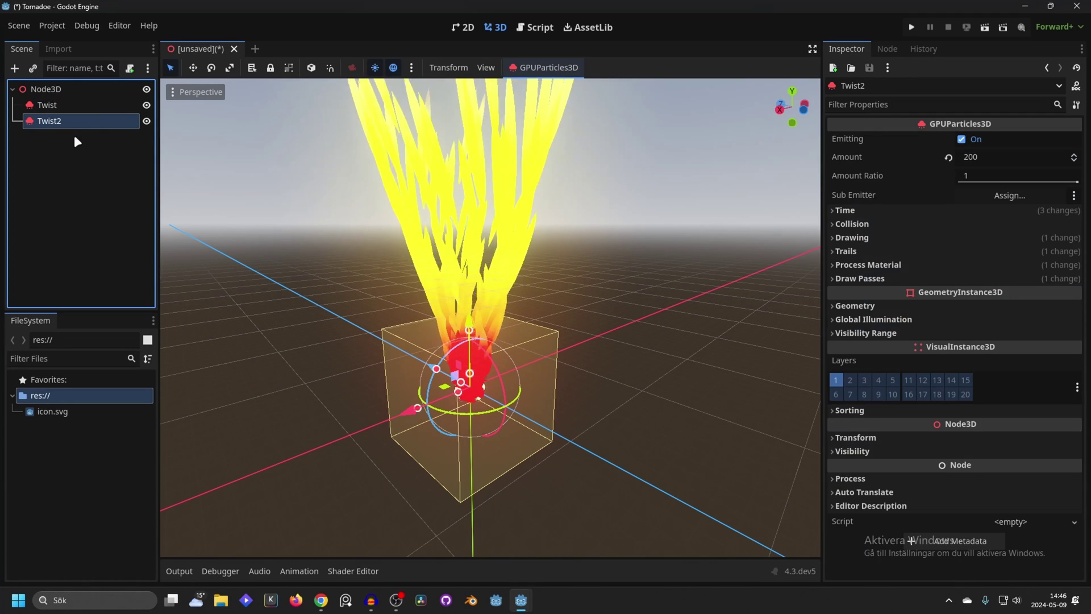
{"action": "double_click", "coordinate": [66, 121]}
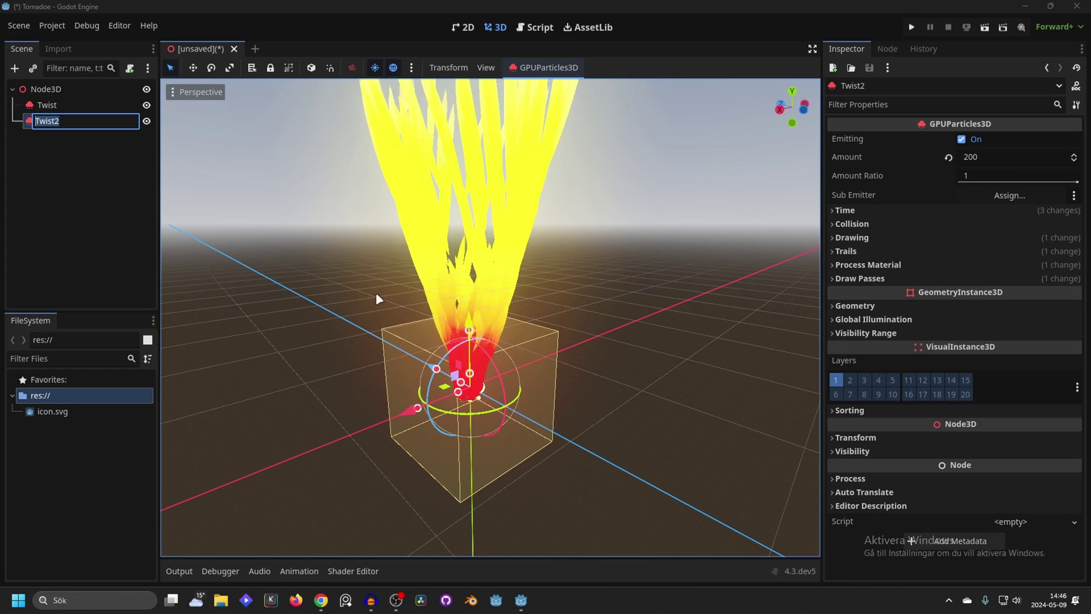
{"action": "type", "text": "E"}
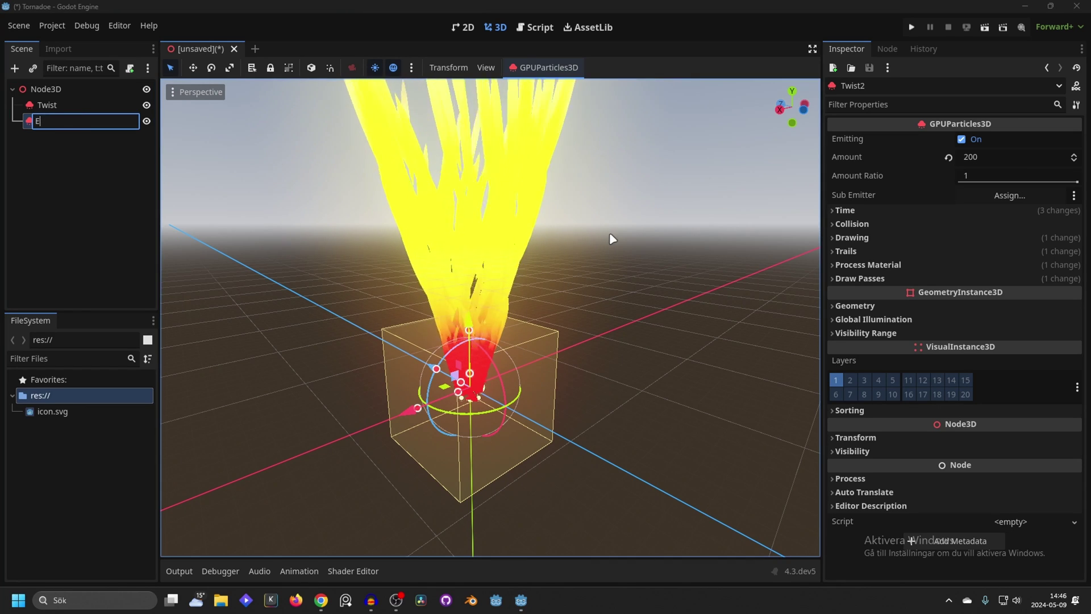
{"action": "type", "text": "mber"}
{"action": "key", "text": "Return"}
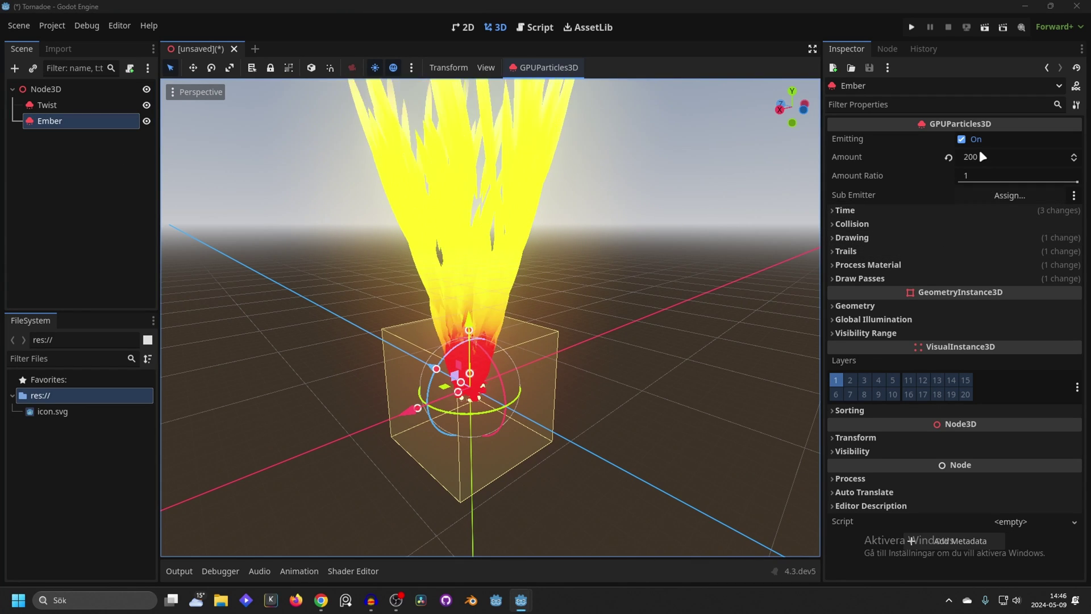
Step: Lower Ember's particle Amount to 20 and bring up the Pass 1 mesh options
{"action": "left_click", "coordinate": [994, 156]}
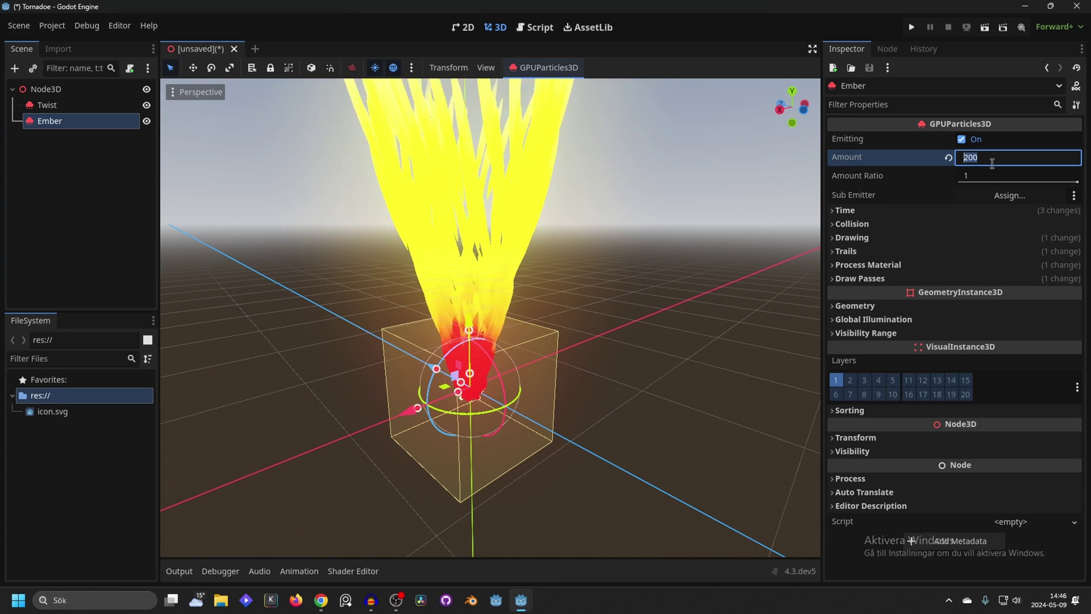
{"action": "left_click", "coordinate": [860, 278]}
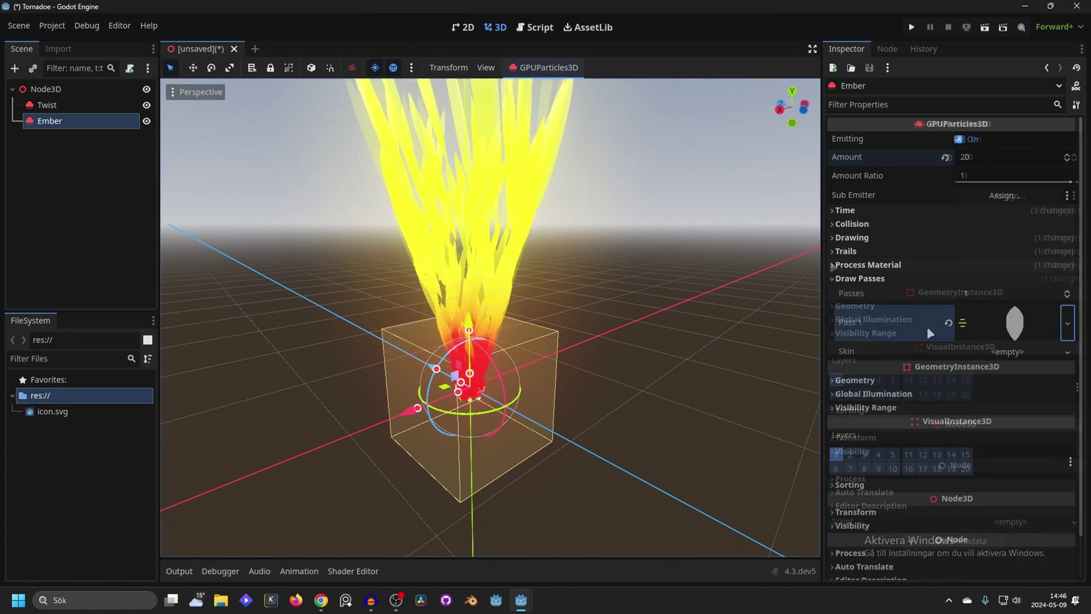
{"action": "left_click", "coordinate": [1012, 322]}
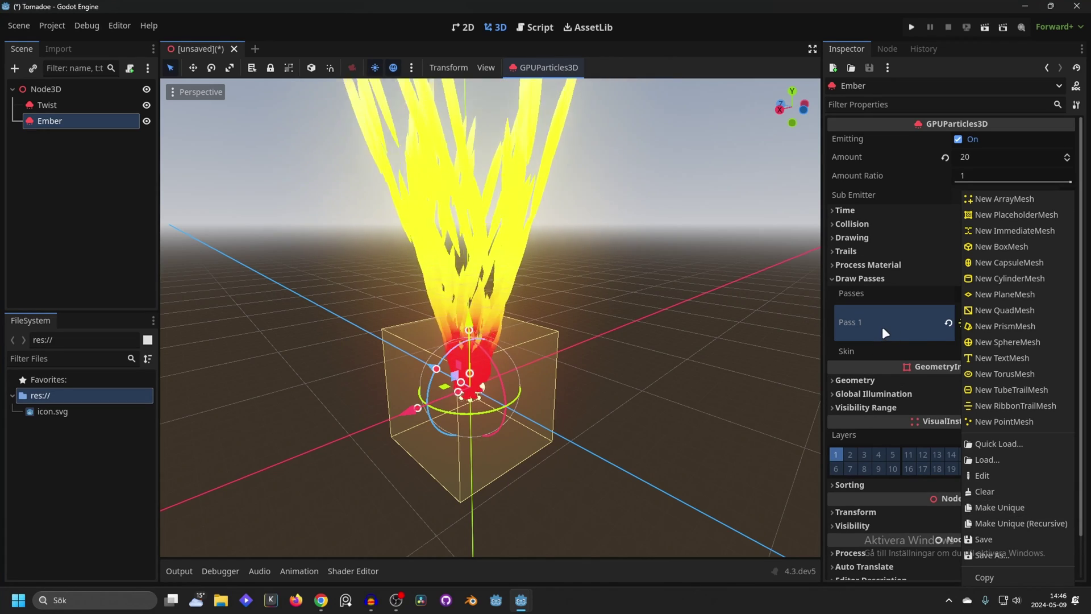
Step: Make Ember's Pass 1 ribbon mesh unique (recursive) and confirm
{"action": "left_click", "coordinate": [1016, 405]}
{"action": "left_click", "coordinate": [991, 322]}
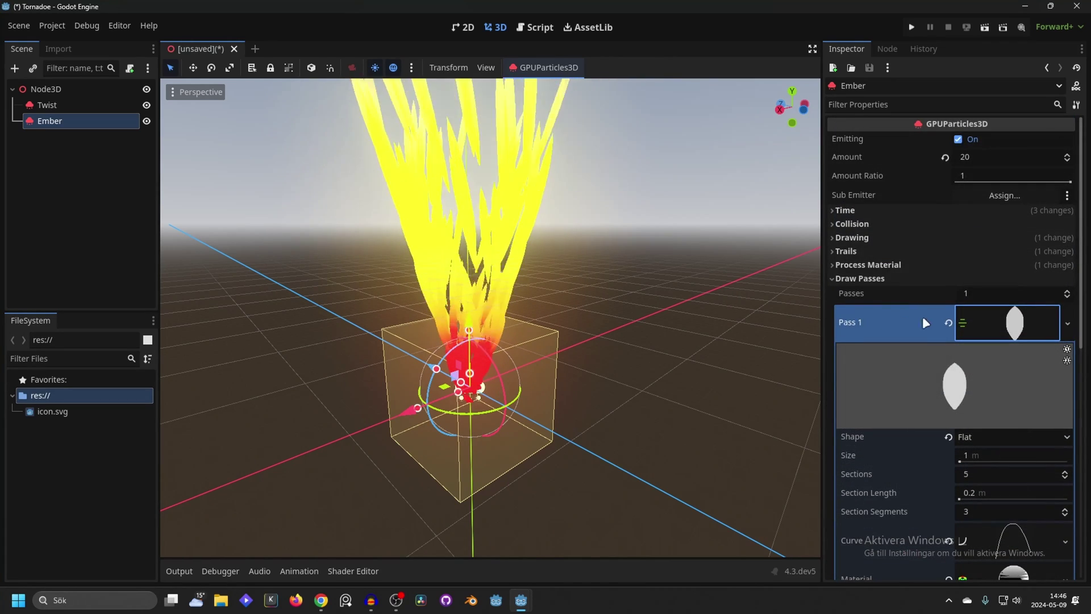
{"action": "left_click", "coordinate": [1068, 322]}
{"action": "scroll", "coordinate": [1000, 524], "scroll_direction": "down", "scroll_amount": 3}
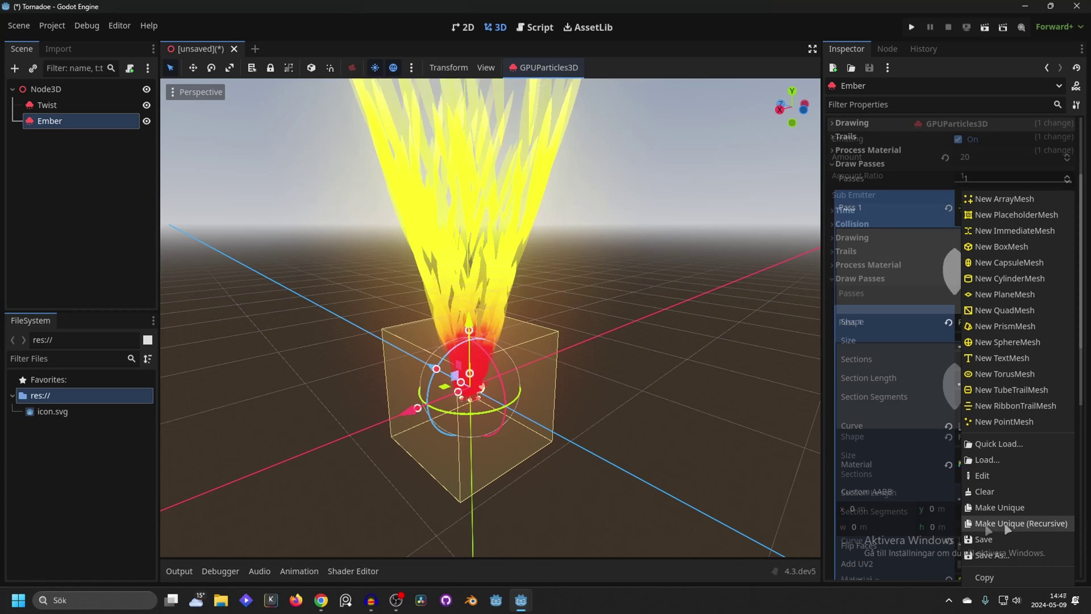
{"action": "left_click", "coordinate": [1006, 523]}
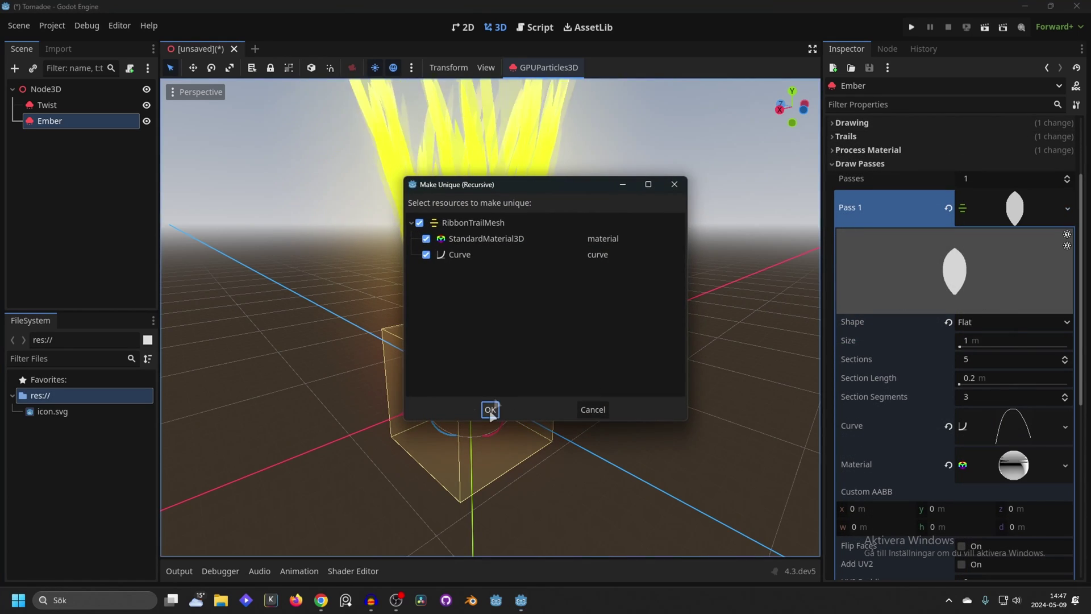
{"action": "left_click", "coordinate": [490, 407]}
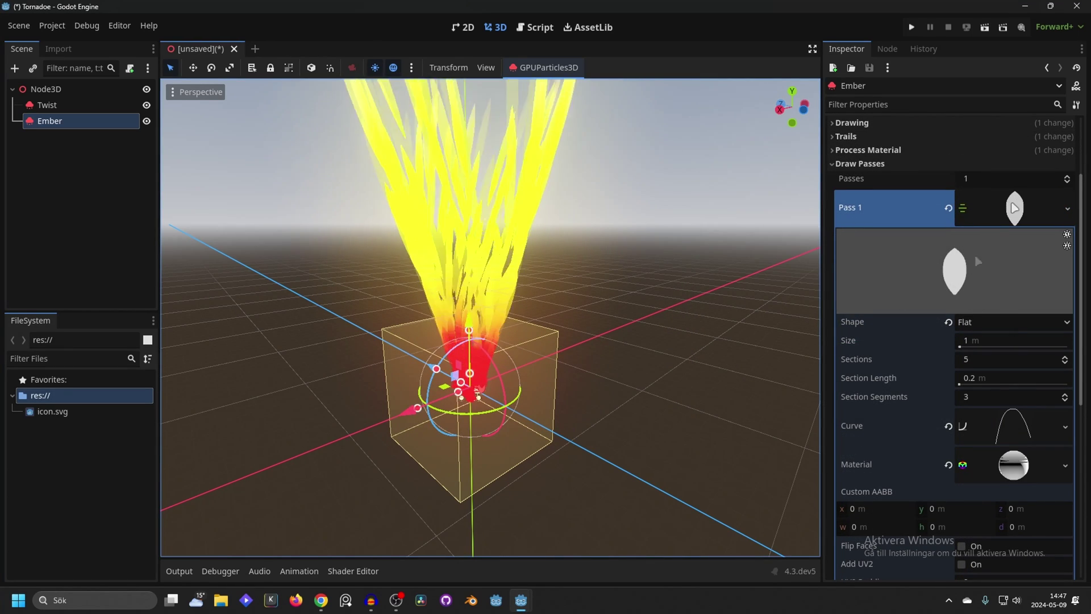
Step: Set the ribbon mesh material's Render Priority to 1
{"action": "scroll", "coordinate": [1015, 208], "scroll_direction": "down", "scroll_amount": 2}
{"action": "left_click", "coordinate": [999, 409]}
{"action": "scroll", "coordinate": [975, 368], "scroll_direction": "down", "scroll_amount": 3}
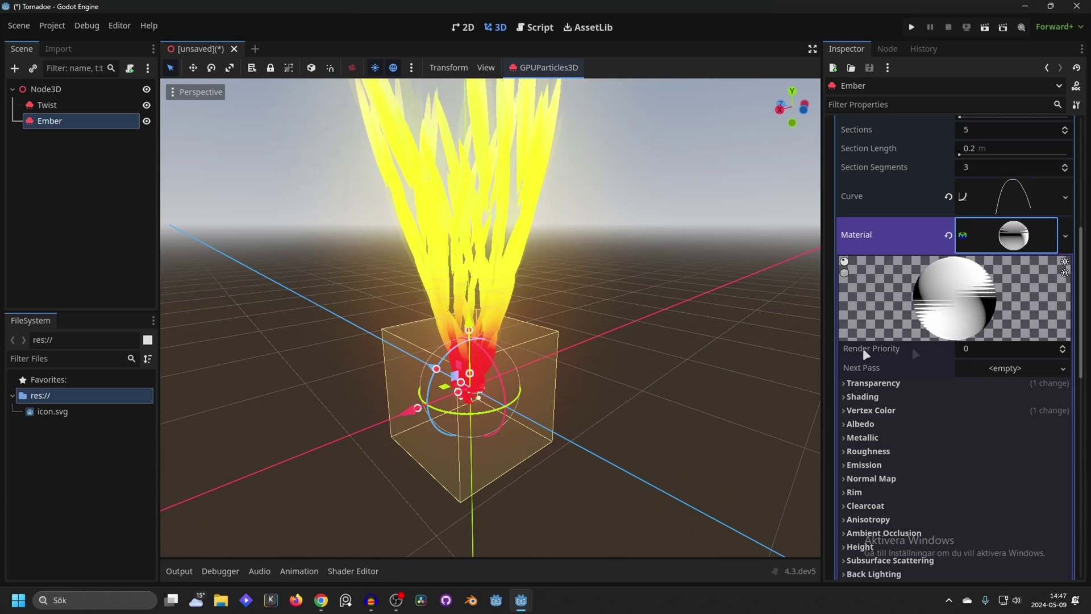
{"action": "left_click", "coordinate": [992, 349]}
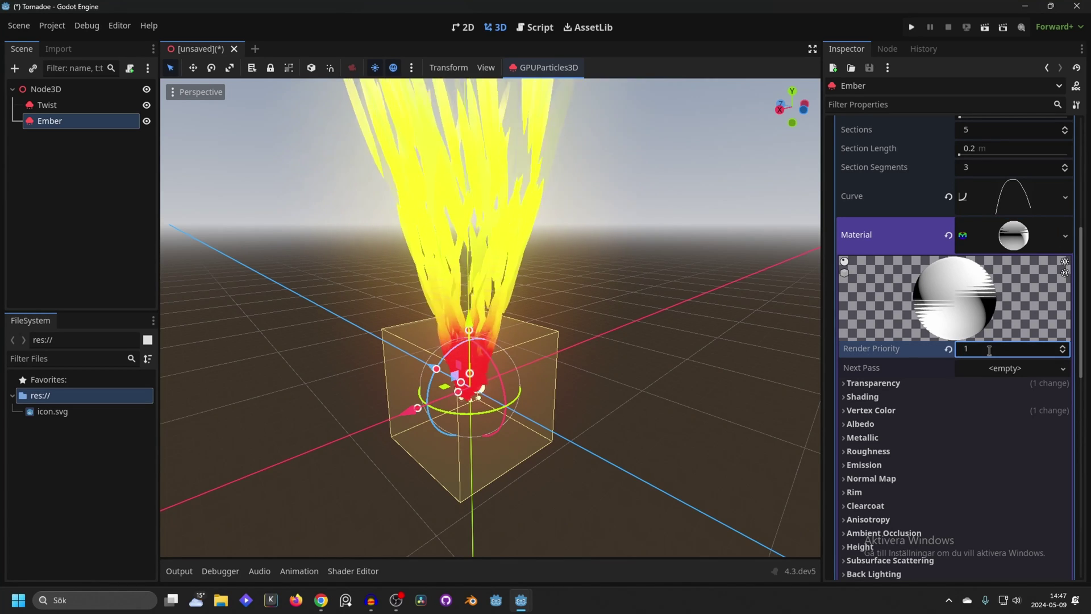
{"action": "key", "text": "Return"}
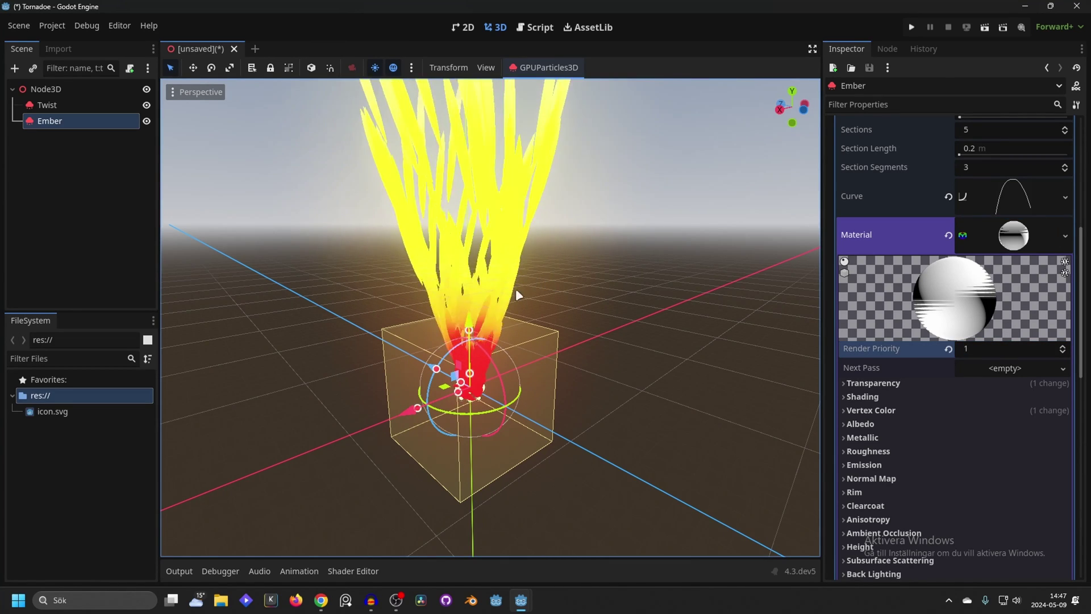
{"action": "scroll", "coordinate": [882, 284], "scroll_direction": "up", "scroll_amount": 6}
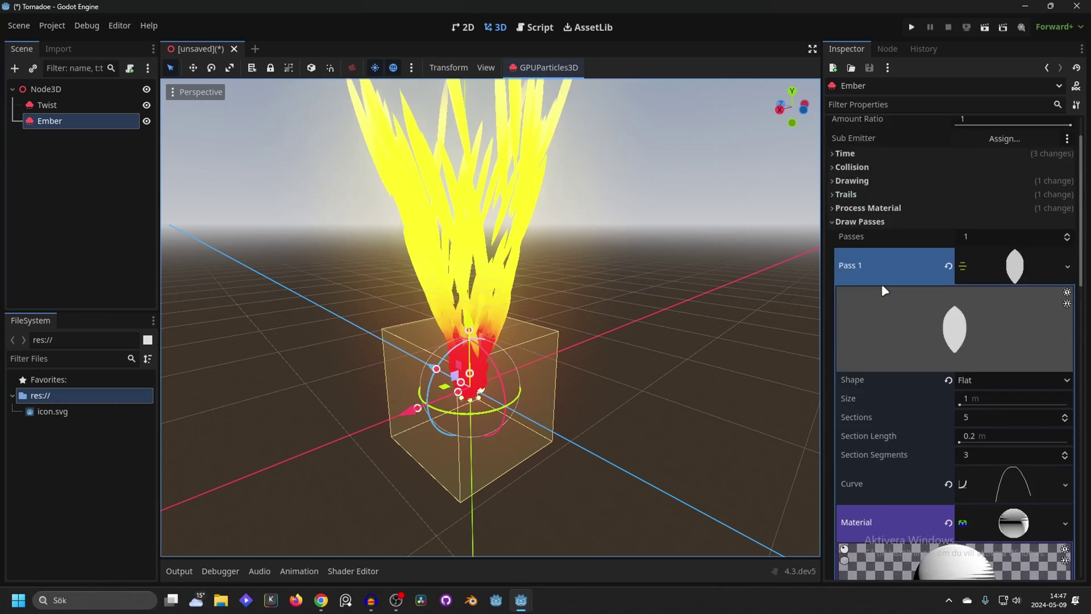
Step: Make Ember's process material unique (recursive) and confirm
{"action": "left_click", "coordinate": [864, 265]}
{"action": "left_click", "coordinate": [1069, 281]}
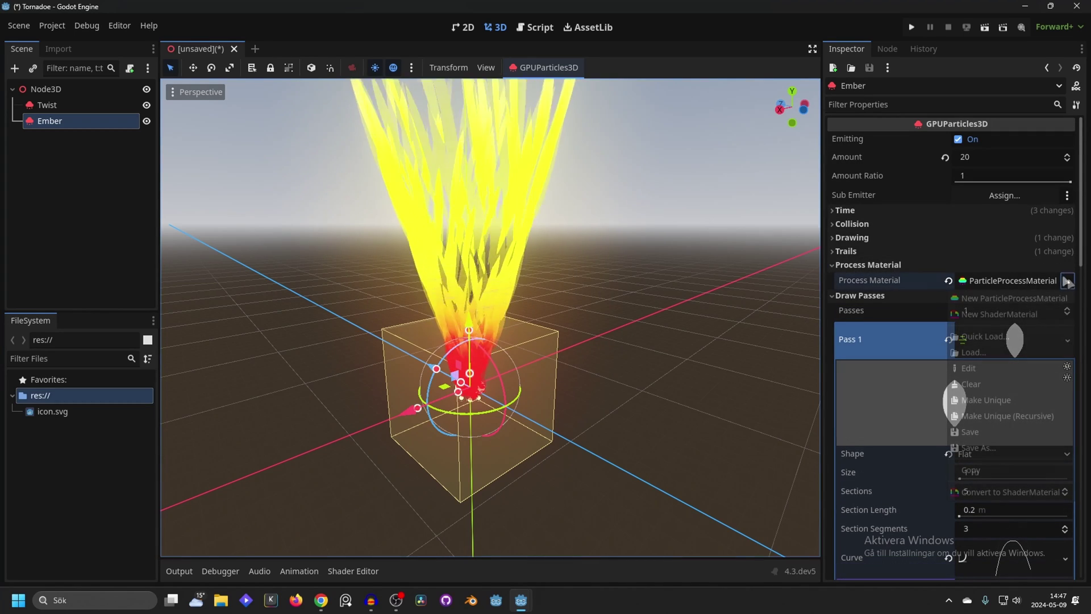
{"action": "left_click", "coordinate": [1005, 416]}
{"action": "left_click", "coordinate": [489, 404]}
Step: Open the Display > Color Curves emission curve and set its maximum value to 10
{"action": "left_click", "coordinate": [997, 281]}
{"action": "left_click", "coordinate": [882, 369]}
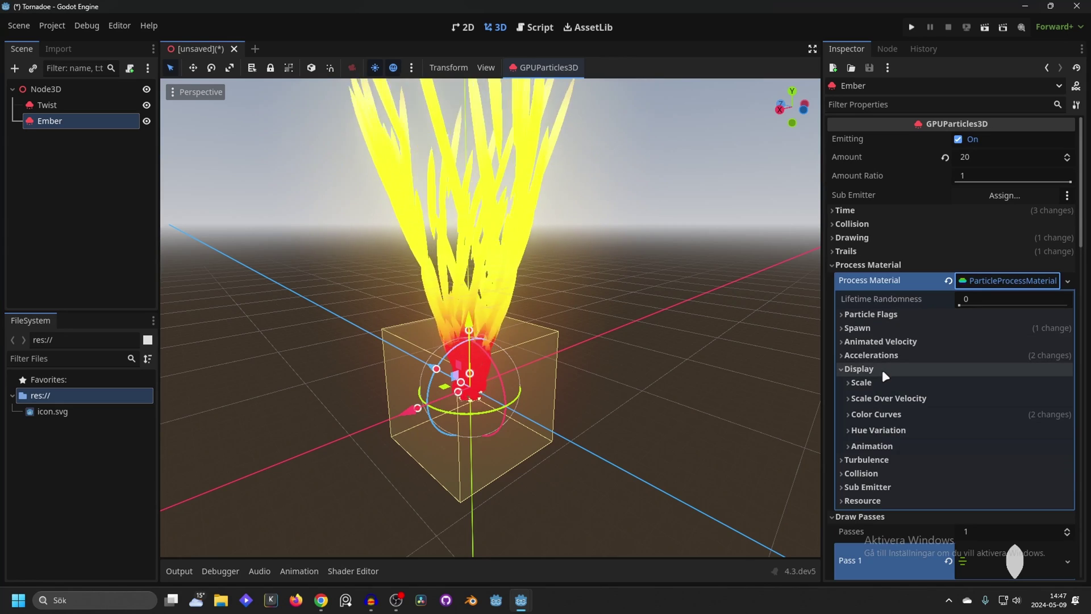
{"action": "left_click", "coordinate": [885, 414]}
{"action": "scroll", "coordinate": [908, 411], "scroll_direction": "down", "scroll_amount": 2}
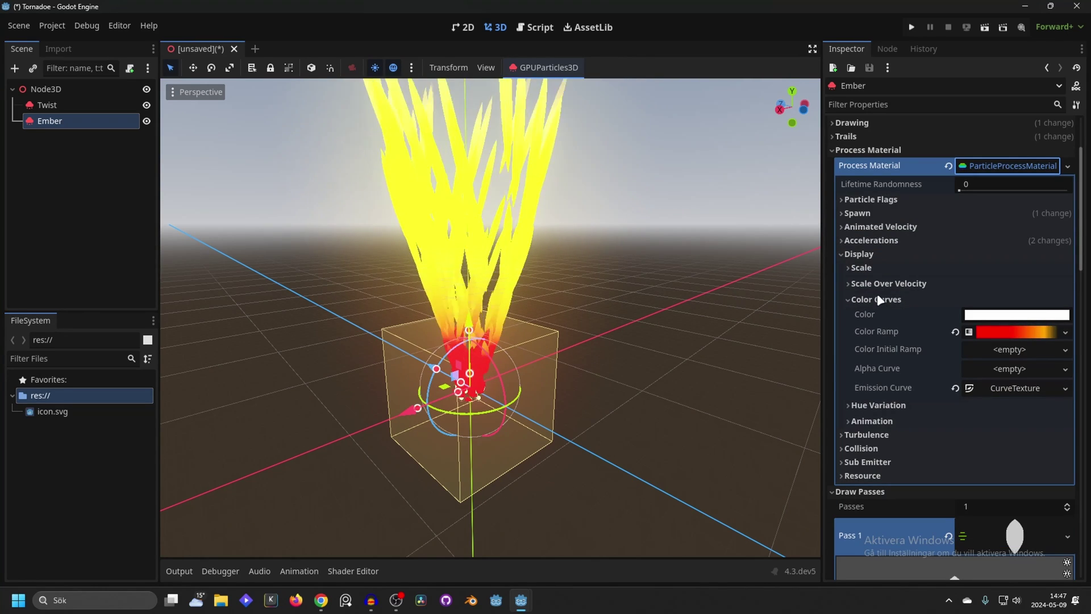
{"action": "left_click", "coordinate": [1010, 389]}
{"action": "left_click", "coordinate": [1010, 449]}
{"action": "scroll", "coordinate": [1006, 478], "scroll_direction": "down", "scroll_amount": 2}
{"action": "left_click", "coordinate": [976, 510]}
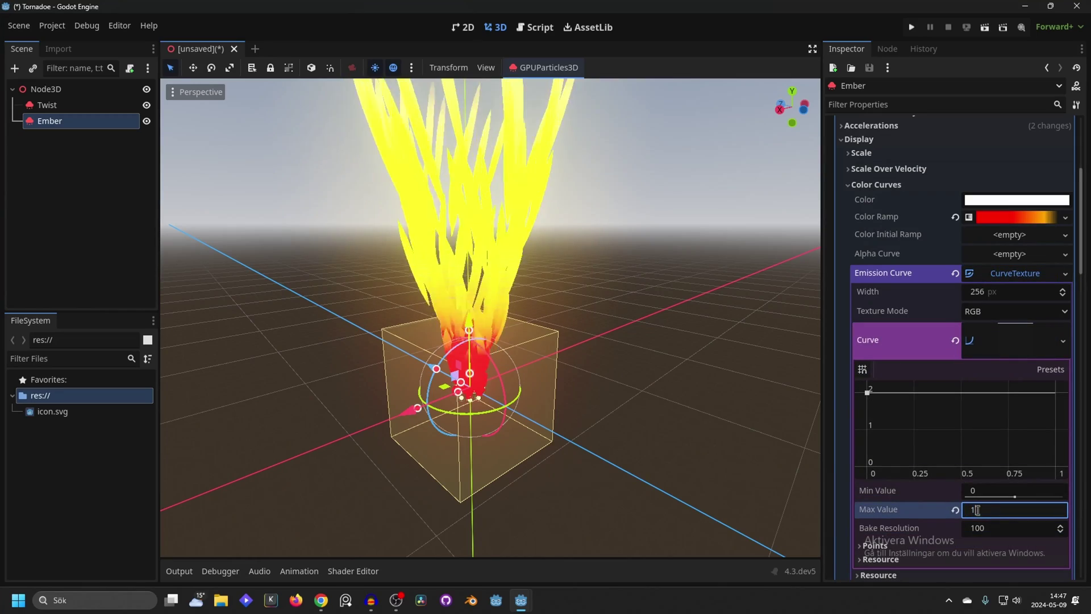
Step: Raise the emission curve point to 10, keeping it there after trying 0
{"action": "left_click_drag", "start_coordinate": [859, 406], "coordinate": [865, 391]}
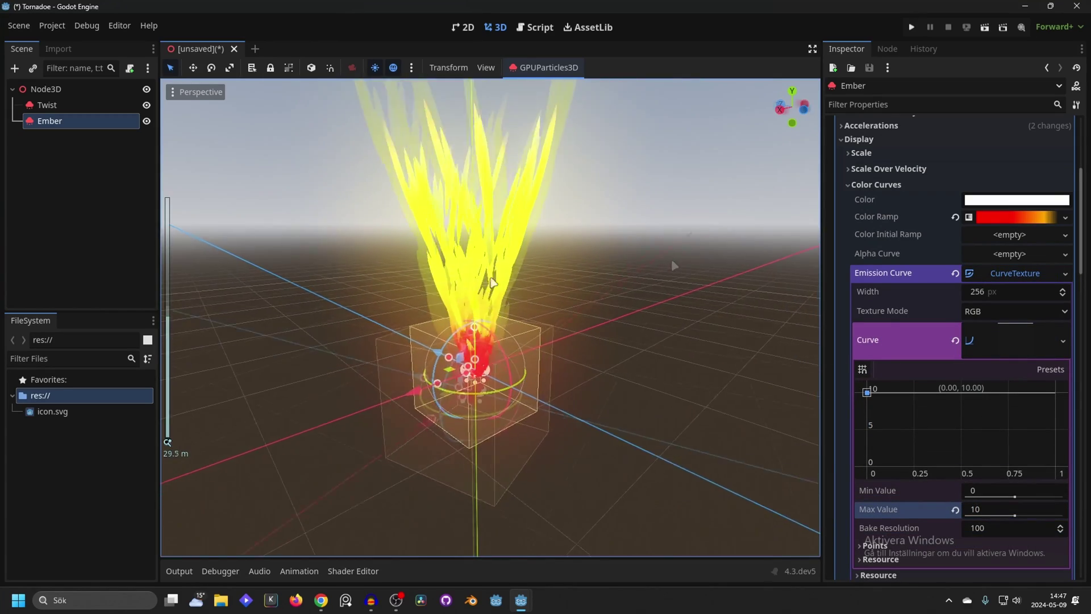
{"action": "scroll", "coordinate": [671, 258], "scroll_direction": "up", "scroll_amount": 3}
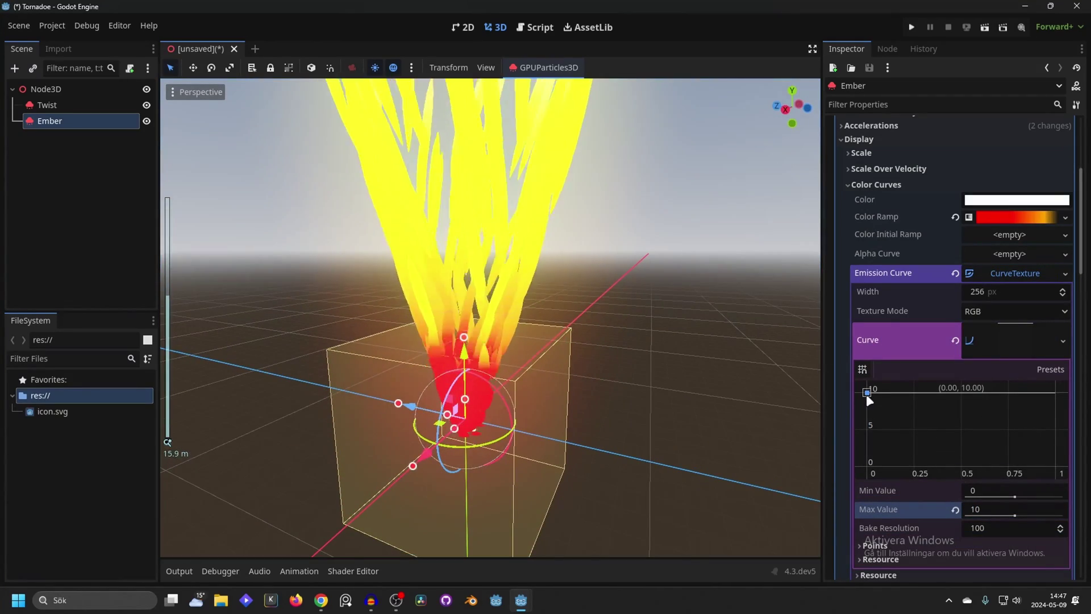
{"action": "left_click_drag", "start_coordinate": [866, 394], "coordinate": [855, 477]}
{"action": "key", "text": "ctrl+z"}
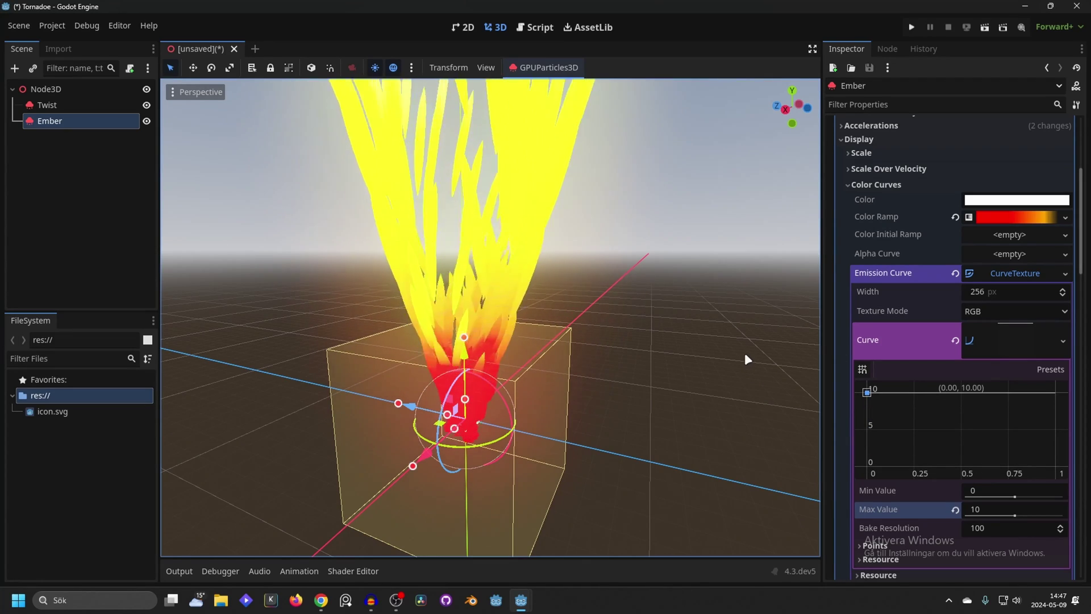
{"action": "key", "text": "ctrl+shift+z"}
{"action": "key", "text": "ctrl+z"}
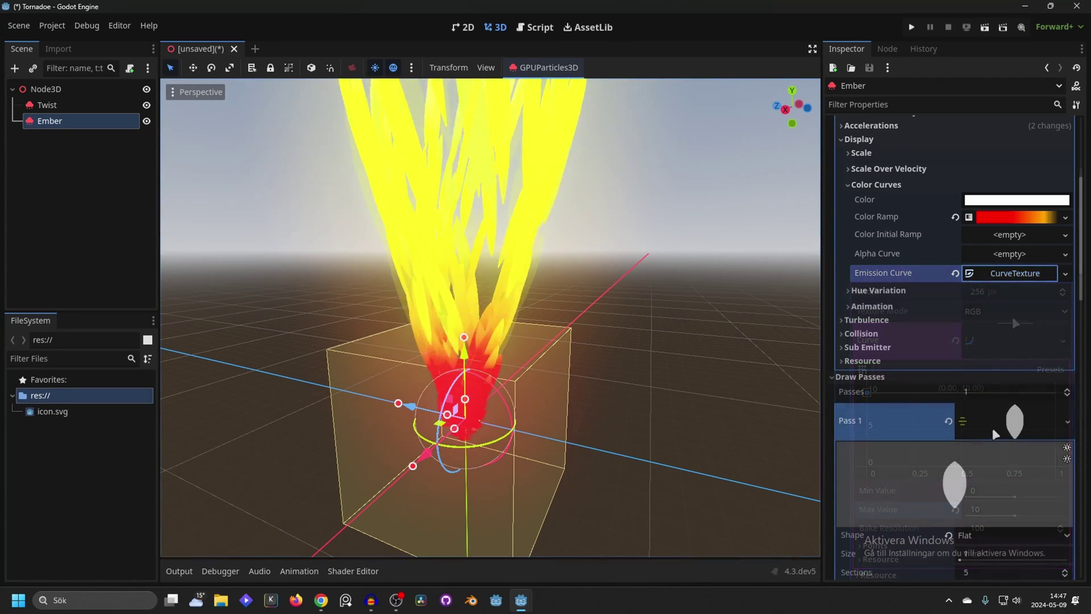
Step: Steepen the left side of Ember's ribbon width curve, then duplicate Twist as Twist2
{"action": "scroll", "coordinate": [989, 432], "scroll_direction": "down", "scroll_amount": 5}
{"action": "left_click", "coordinate": [1002, 407]}
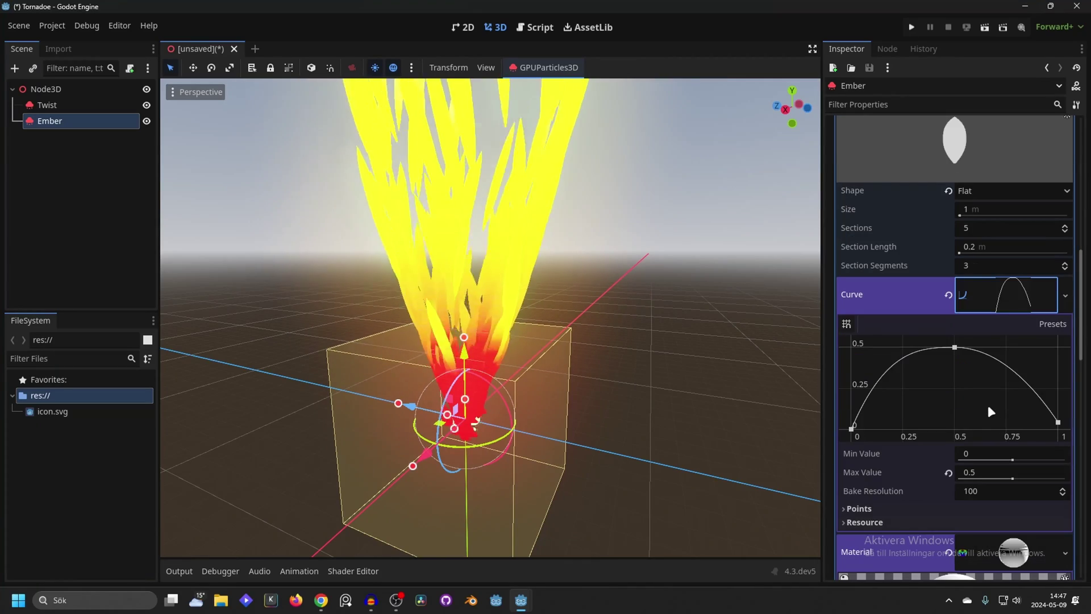
{"action": "left_click_drag", "start_coordinate": [943, 352], "coordinate": [902, 458]}
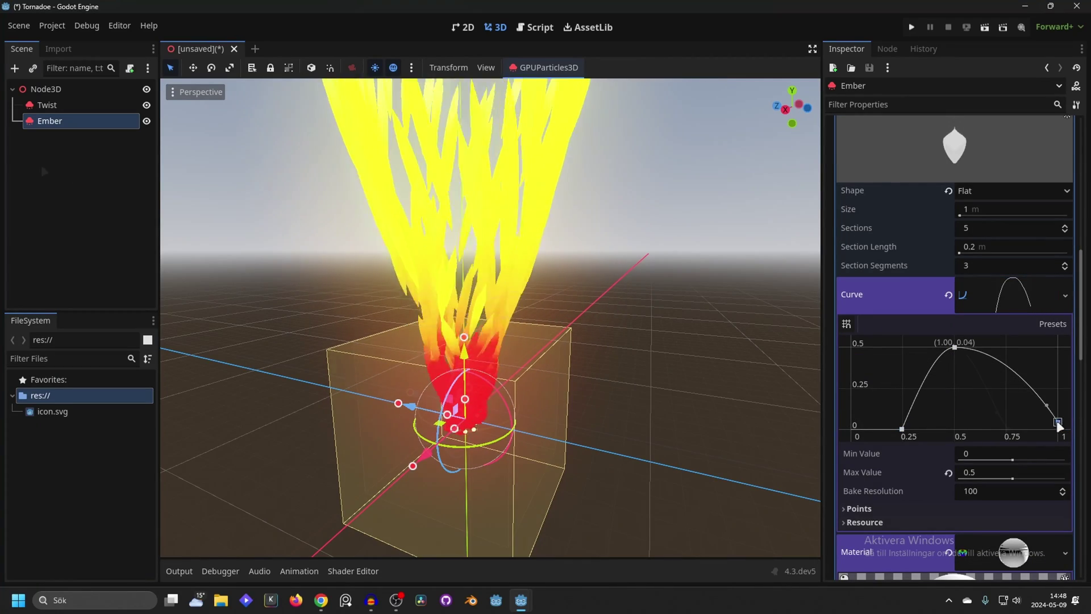
{"action": "left_click", "coordinate": [57, 104]}
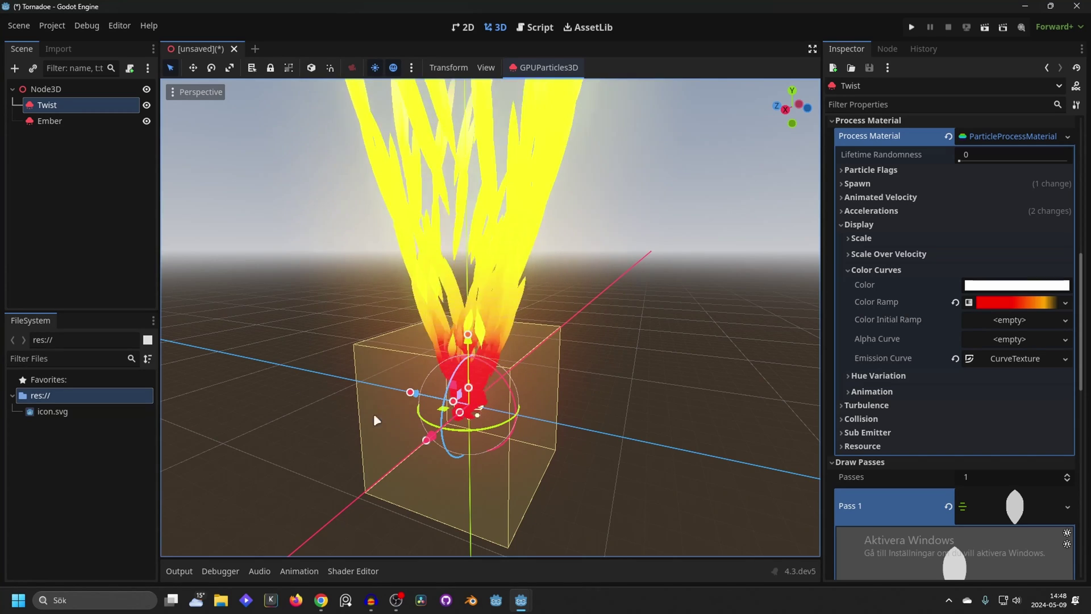
{"action": "key", "text": "ctrl+d"}
Step: Move Twist2 below Ember, rename it Ground and set its Amount to 100
{"action": "left_click_drag", "start_coordinate": [58, 120], "coordinate": [57, 138]}
{"action": "double_click", "coordinate": [56, 135]}
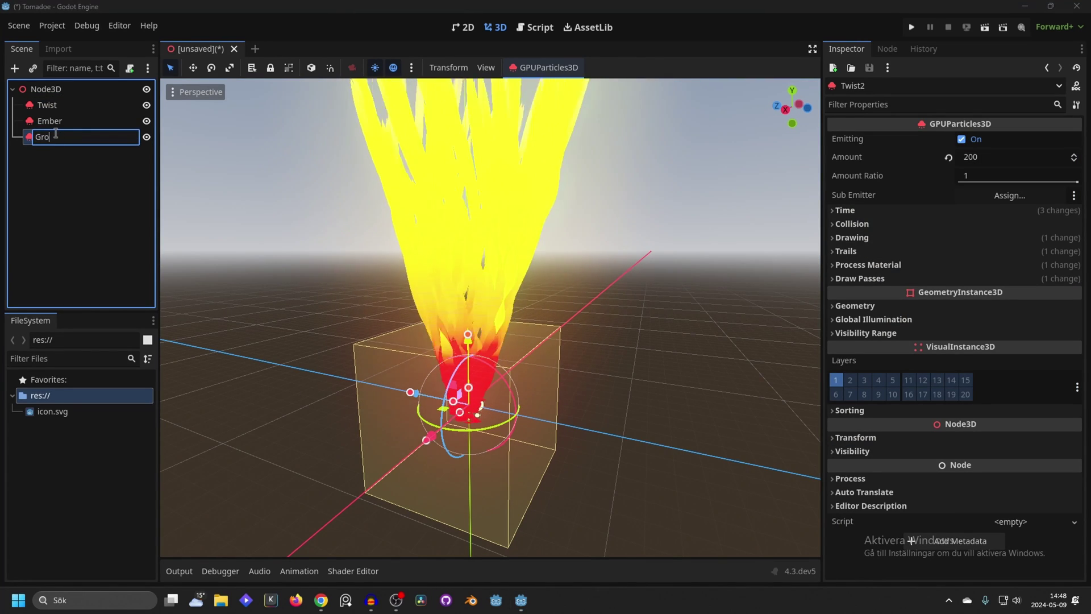
{"action": "left_click", "coordinate": [987, 159]}
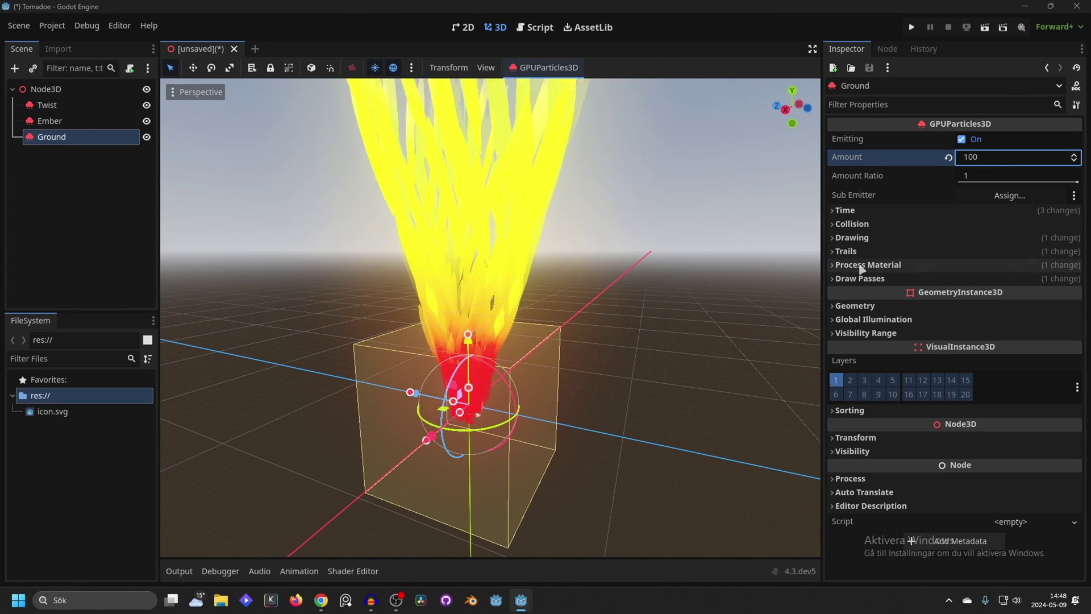
Step: Make Ground's process material unique (recursive) and confirm
{"action": "left_click", "coordinate": [1075, 281]}
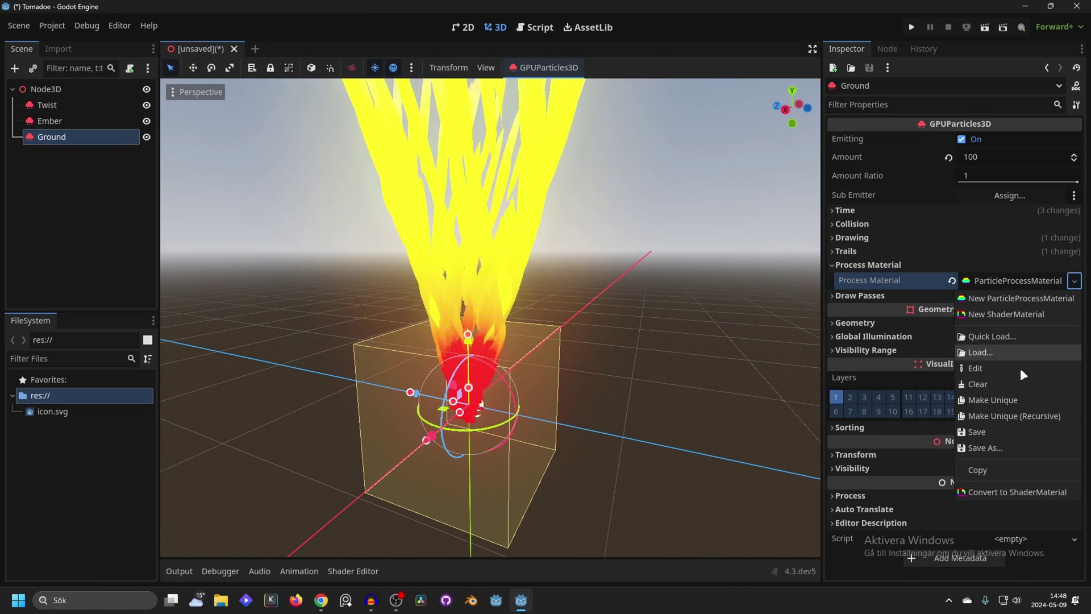
{"action": "left_click", "coordinate": [1014, 415]}
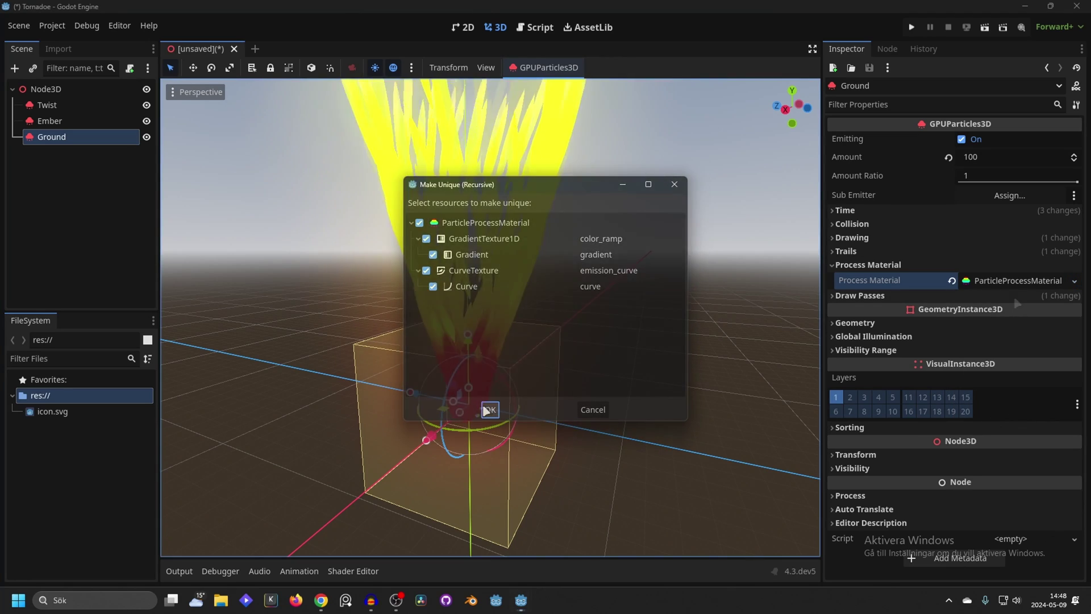
{"action": "left_click", "coordinate": [489, 409]}
{"action": "left_click", "coordinate": [1000, 281]}
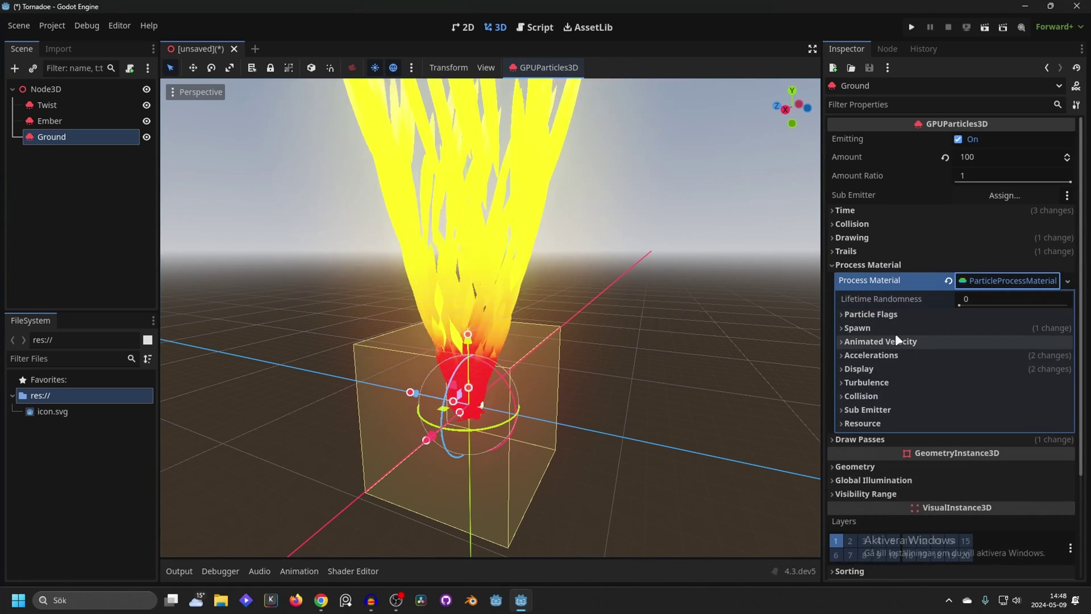
Step: Set the process material's Accelerations > Gravity Y to 1
{"action": "left_click", "coordinate": [872, 355]}
{"action": "left_click", "coordinate": [866, 368]}
{"action": "scroll", "coordinate": [966, 318], "scroll_direction": "down", "scroll_amount": 3}
{"action": "left_click", "coordinate": [975, 289]}
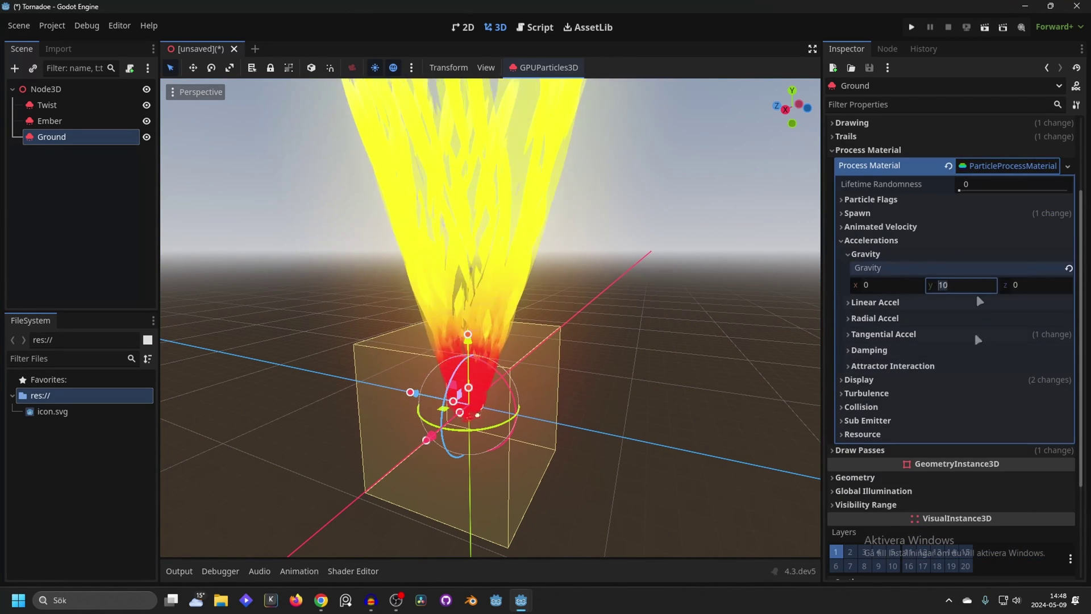
{"action": "type", "text": "1"}
{"action": "key", "text": "Return"}
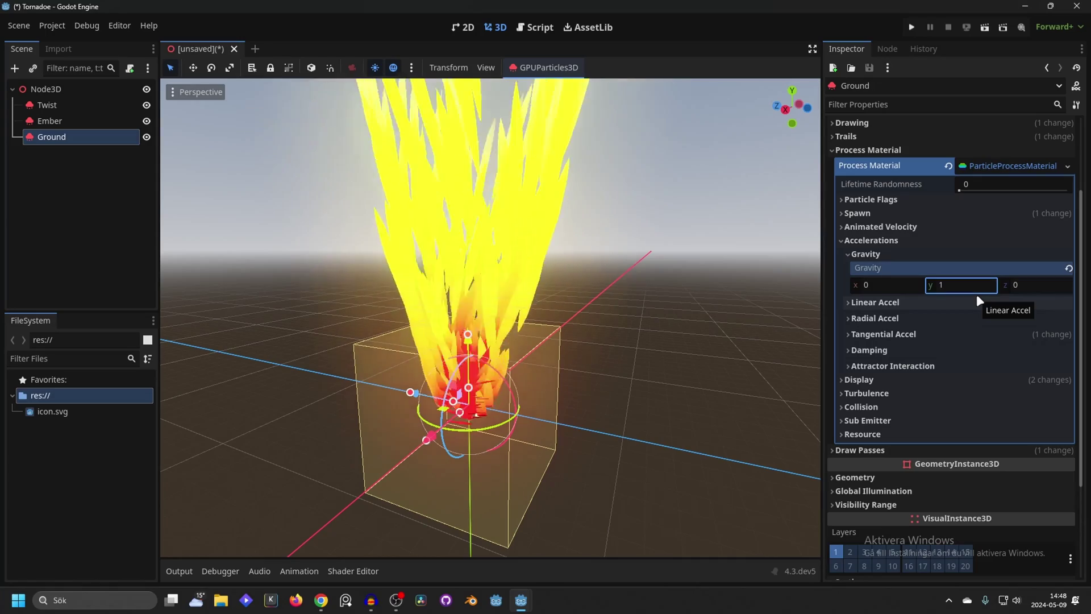
{"action": "middle_click_drag", "start_coordinate": [508, 355], "coordinate": [546, 348]}
{"action": "scroll", "coordinate": [966, 294], "scroll_direction": "down", "scroll_amount": 4}
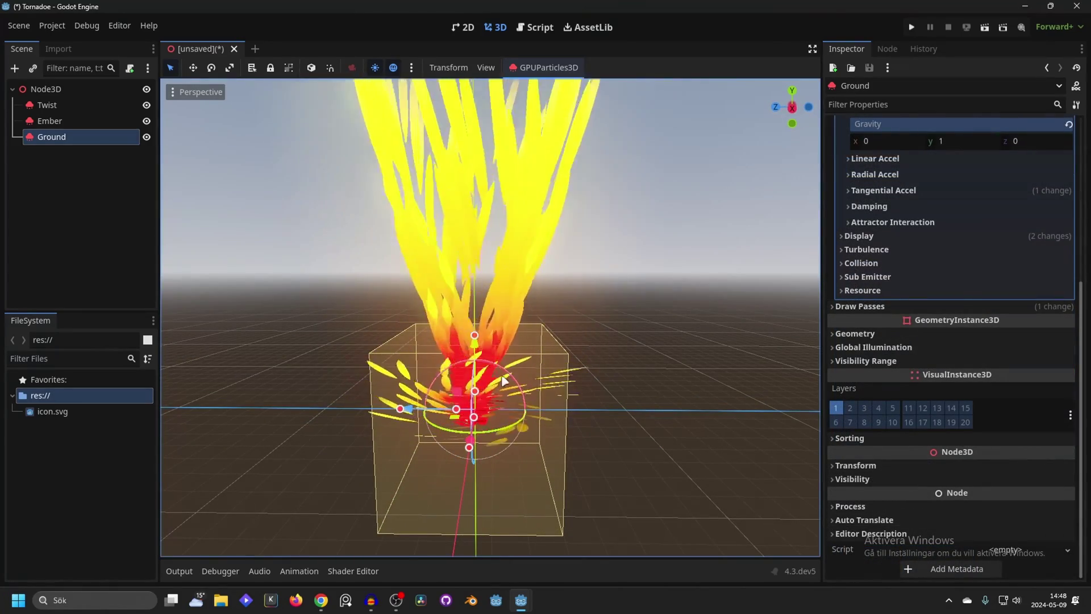
Step: Make Ground's Pass 1 ribbon mesh and material unique (recursive)
{"action": "left_click", "coordinate": [879, 309]}
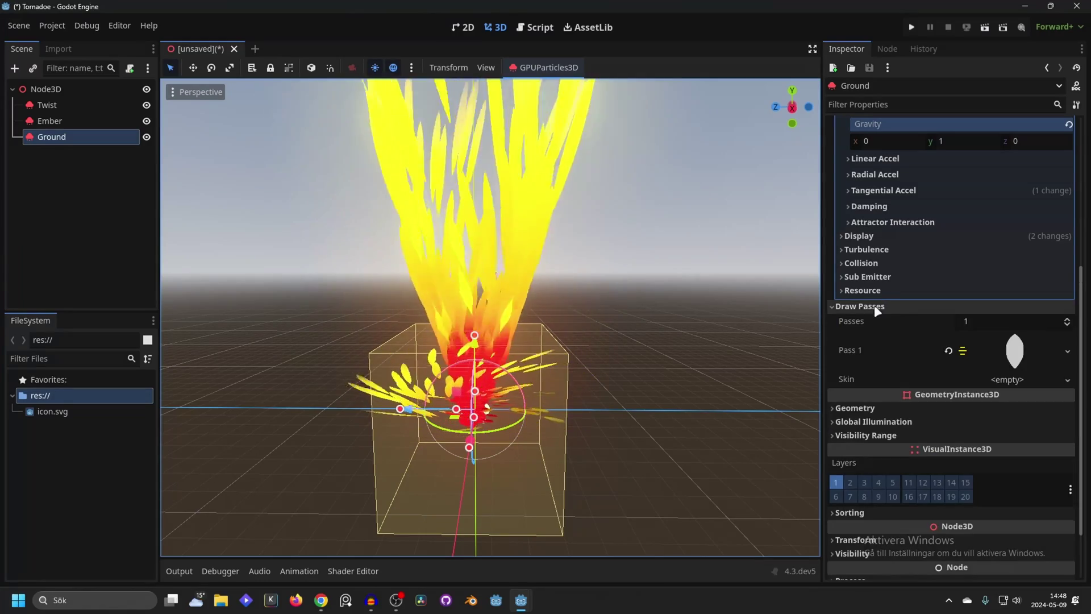
{"action": "left_click", "coordinate": [1067, 350]}
{"action": "left_click", "coordinate": [1025, 521]}
{"action": "left_click", "coordinate": [490, 409]}
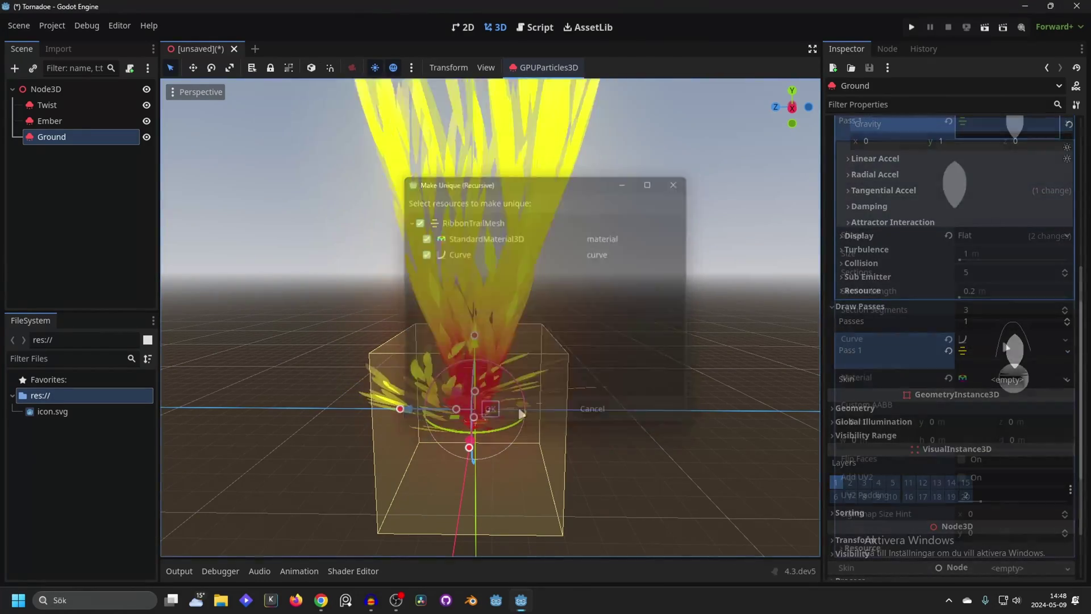
Step: Set the ribbon material's Render Priority to -1 and orbit around the flames
{"action": "scroll", "coordinate": [1000, 371], "scroll_direction": "down", "scroll_amount": 2}
{"action": "left_click", "coordinate": [981, 376]}
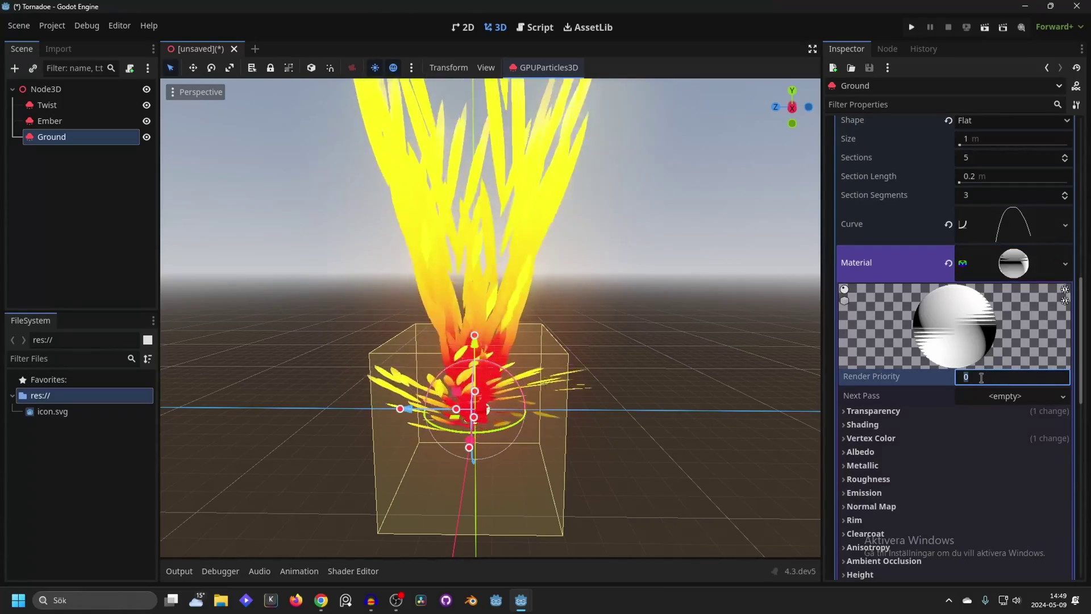
{"action": "type", "text": "-1"}
{"action": "key", "text": "Return"}
{"action": "scroll", "coordinate": [565, 362], "scroll_direction": "up", "scroll_amount": 5}
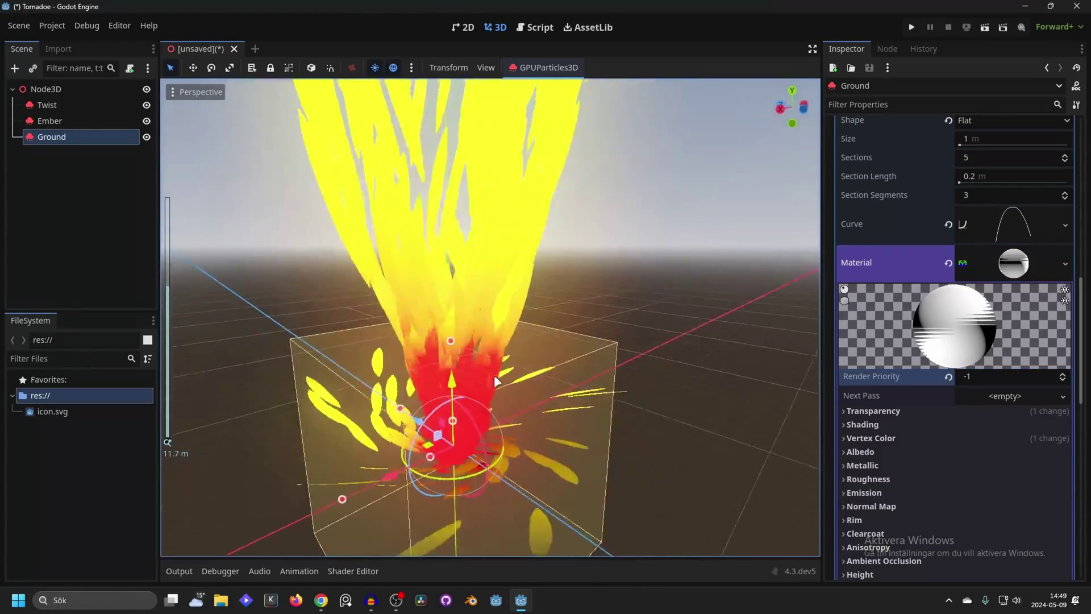
{"action": "middle_click_drag", "start_coordinate": [494, 374], "coordinate": [554, 349]}
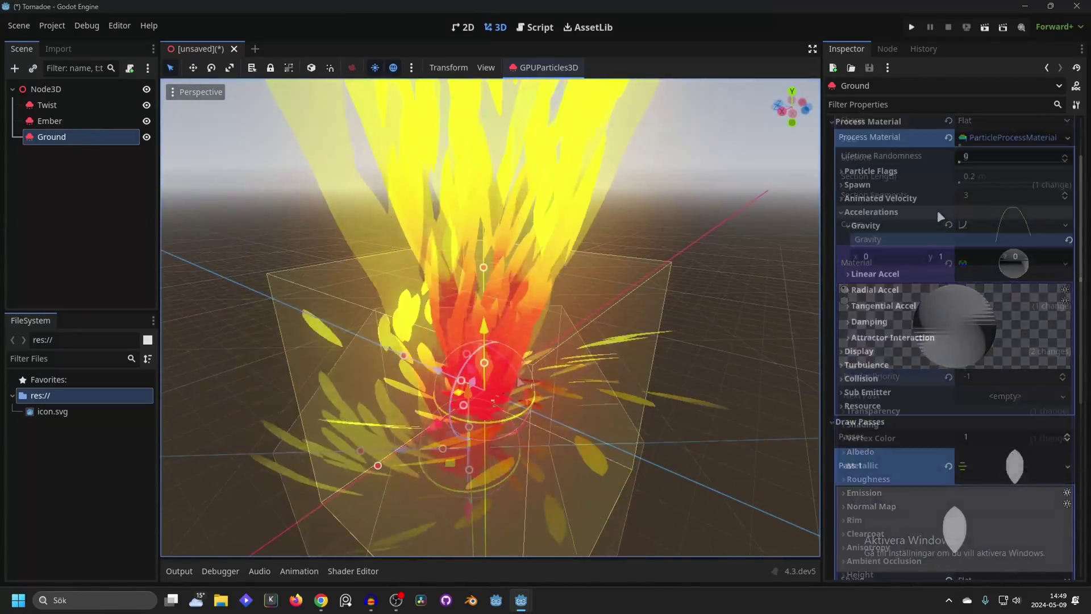
{"action": "scroll", "coordinate": [937, 210], "scroll_direction": "up", "scroll_amount": 5}
Step: Shorten Ground's Time > Lifetime to 1.3 s and zoom in on the flame base
{"action": "left_click", "coordinate": [864, 210]}
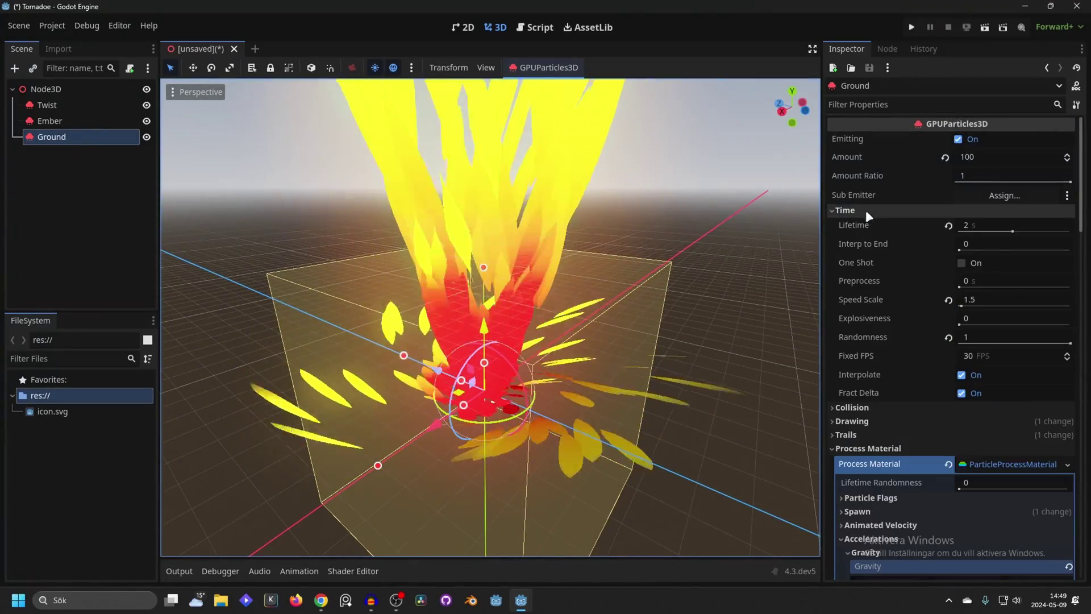
{"action": "left_click", "coordinate": [976, 225]}
{"action": "type", "text": "1.5"}
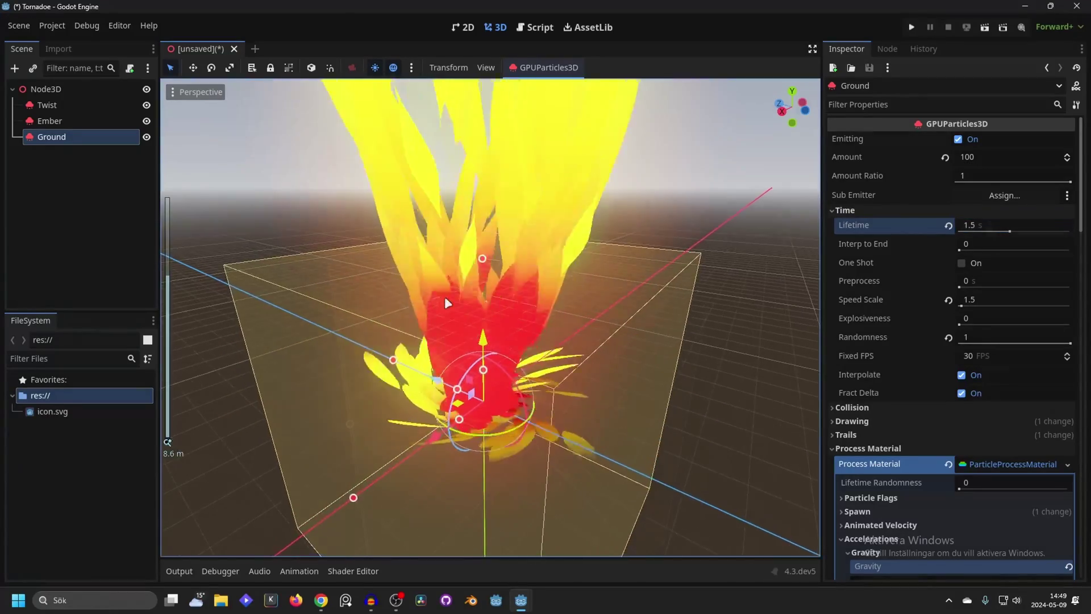
{"action": "scroll", "coordinate": [612, 257], "scroll_direction": "up", "scroll_amount": 2}
{"action": "middle_click_drag", "start_coordinate": [446, 295], "coordinate": [293, 194]}
{"action": "scroll", "coordinate": [612, 257], "scroll_direction": "up", "scroll_amount": 2}
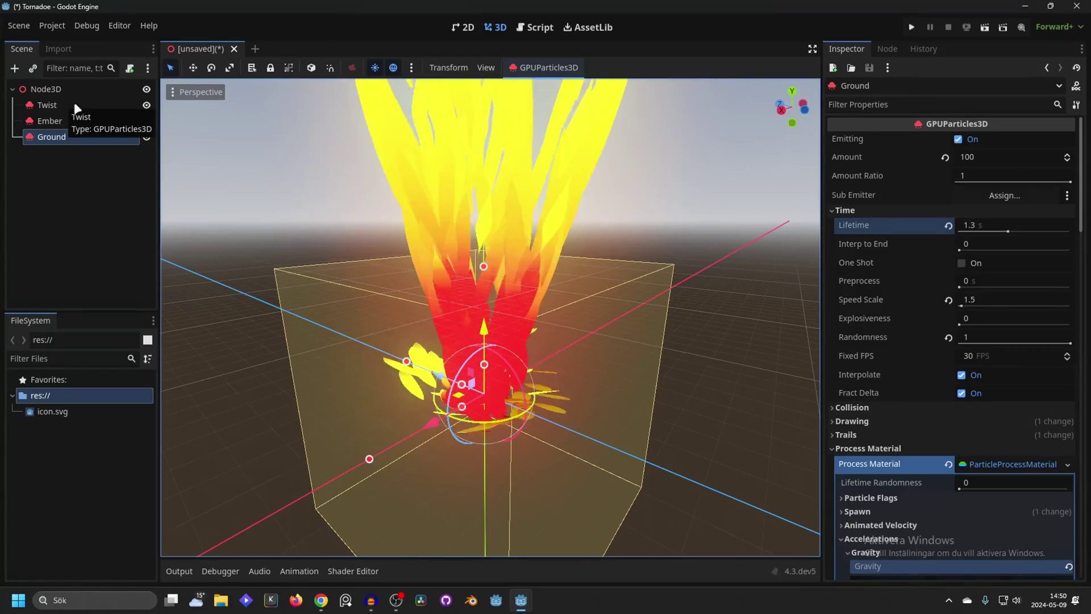
Step: Give Twist a new CurveTexture as its Display > Scale curve
{"action": "left_click", "coordinate": [50, 105]}
{"action": "scroll", "coordinate": [490, 228], "scroll_direction": "down", "scroll_amount": 1}
{"action": "scroll", "coordinate": [490, 228], "scroll_direction": "down", "scroll_amount": 4}
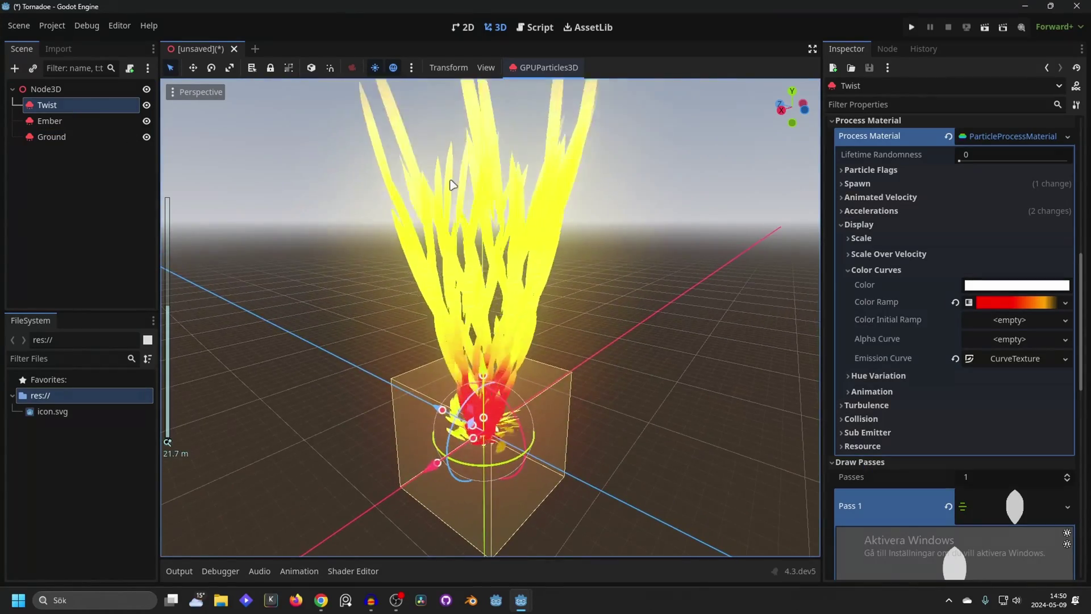
{"action": "middle_click_drag", "start_coordinate": [452, 185], "coordinate": [475, 198]}
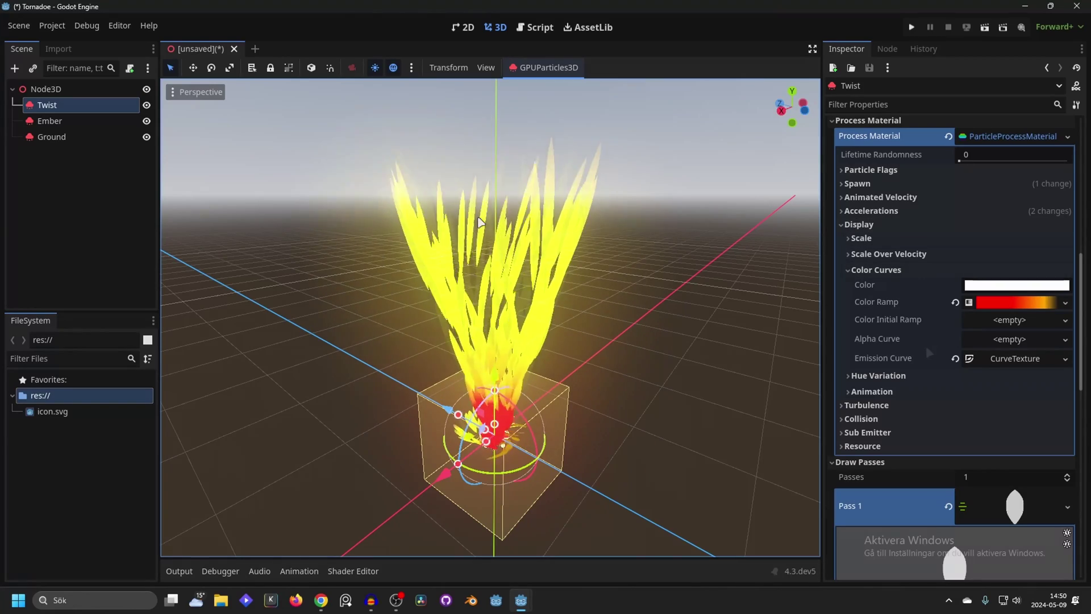
{"action": "left_click", "coordinate": [860, 238]}
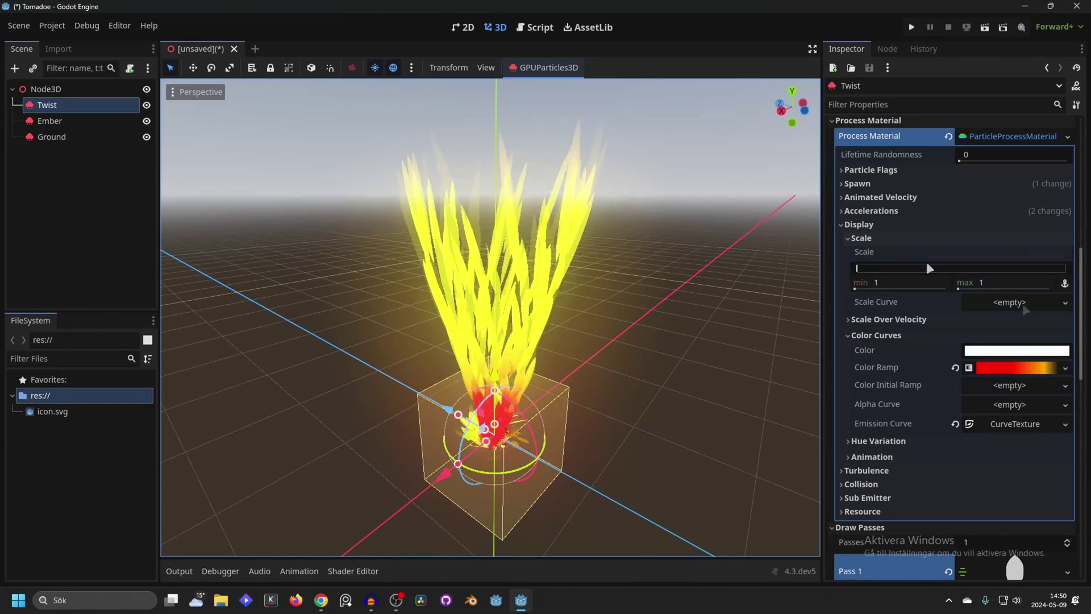
{"action": "left_click", "coordinate": [1022, 303]}
{"action": "left_click", "coordinate": [1021, 320]}
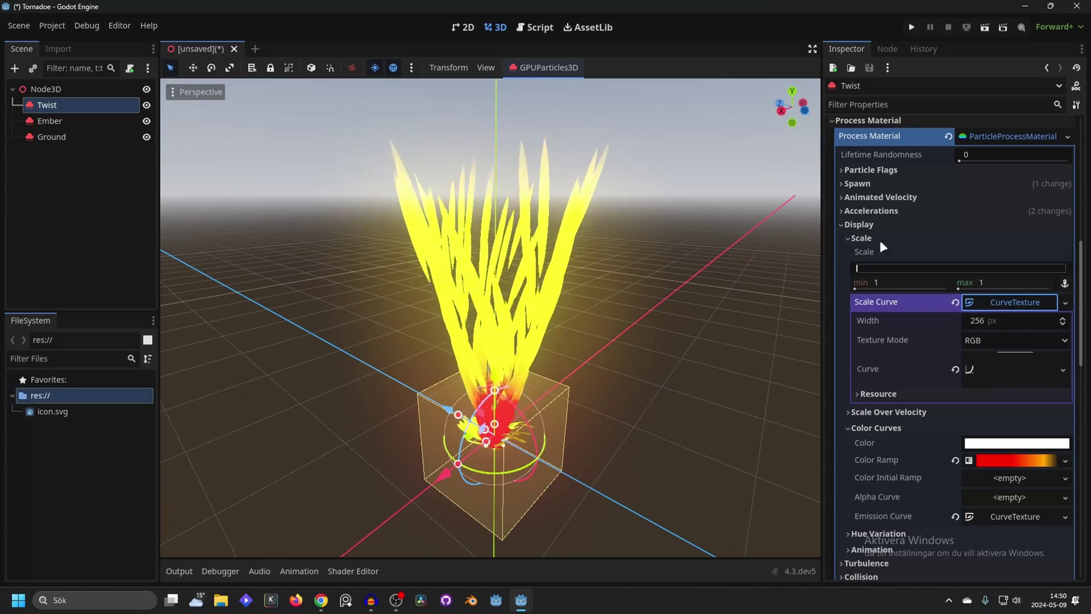
Step: Shape the scale curve: end point at 0, a point near (0.75, 1), steep final drop
{"action": "left_click", "coordinate": [1011, 368]}
{"action": "left_click_drag", "start_coordinate": [1058, 311], "coordinate": [1041, 358]}
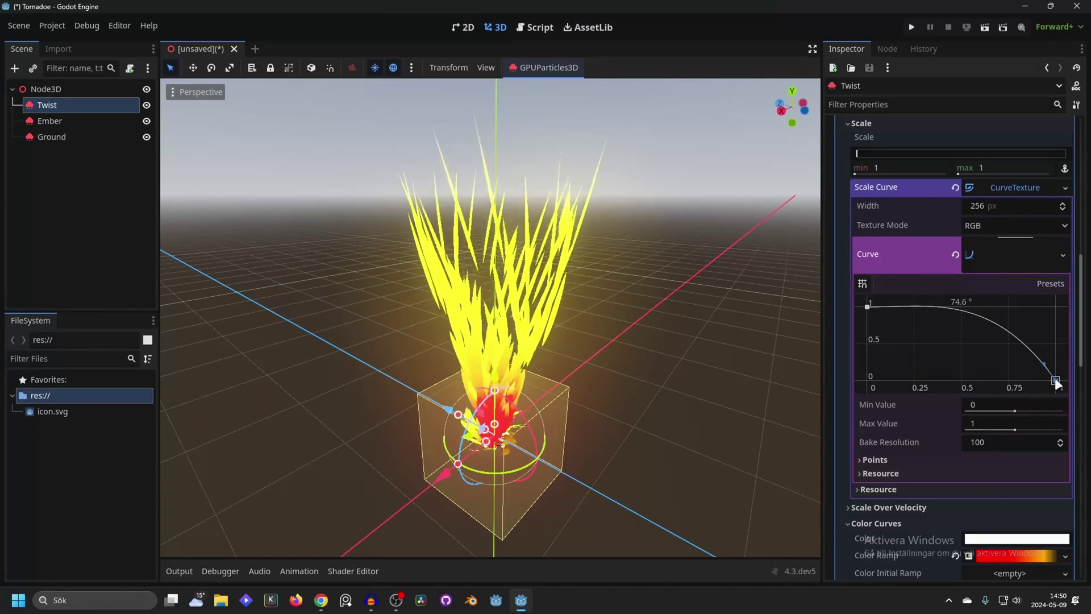
{"action": "left_click_drag", "start_coordinate": [1011, 320], "coordinate": [1010, 308]}
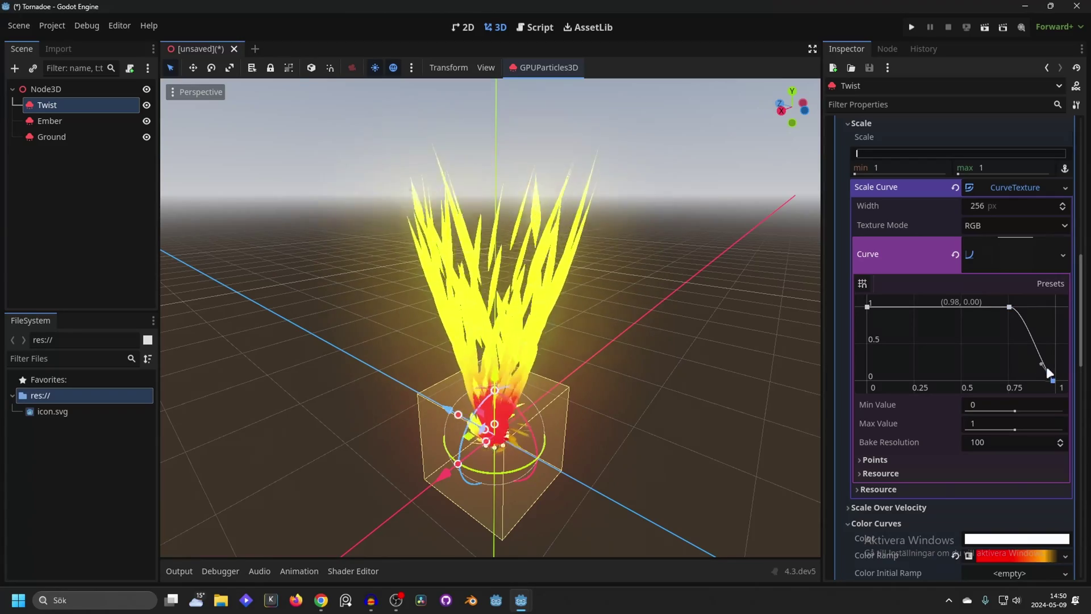
{"action": "left_click_drag", "start_coordinate": [1044, 361], "coordinate": [1049, 359]}
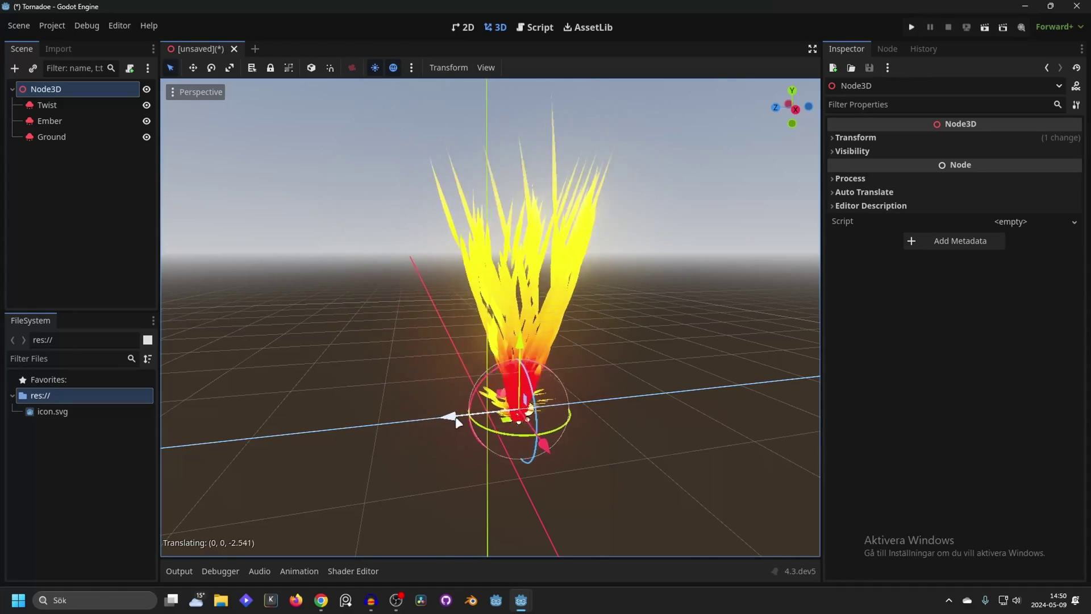
Step: Drag the tornado along Z, checking Twist and Ember in between, to watch the trails lag
{"action": "left_click_drag", "start_coordinate": [457, 421], "coordinate": [488, 414]}
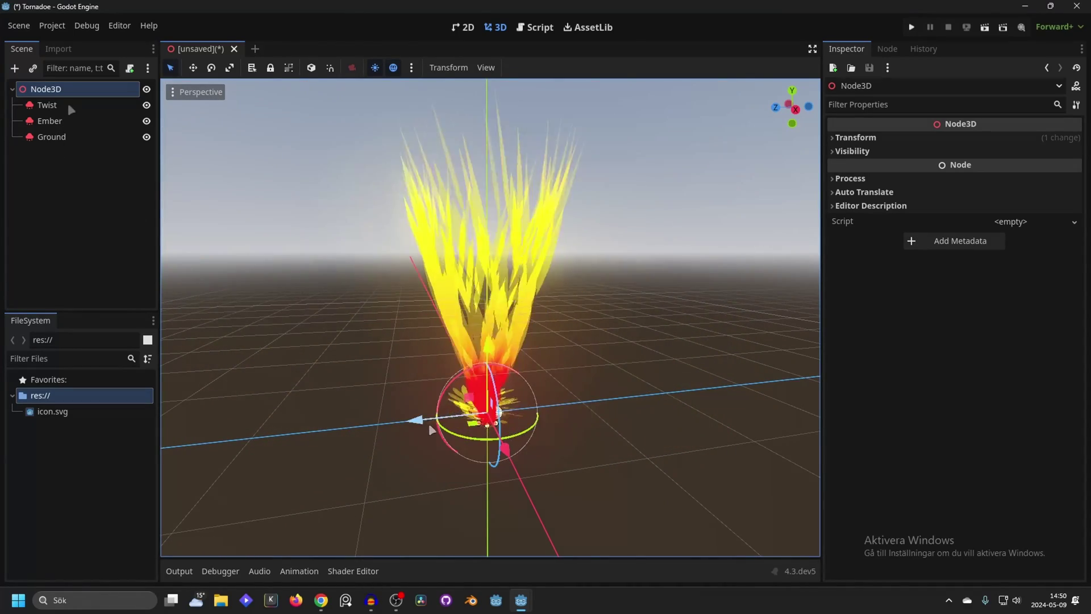
{"action": "left_click", "coordinate": [67, 105]}
{"action": "scroll", "coordinate": [930, 212], "scroll_direction": "up", "scroll_amount": 10}
{"action": "scroll", "coordinate": [933, 263], "scroll_direction": "down", "scroll_amount": 3}
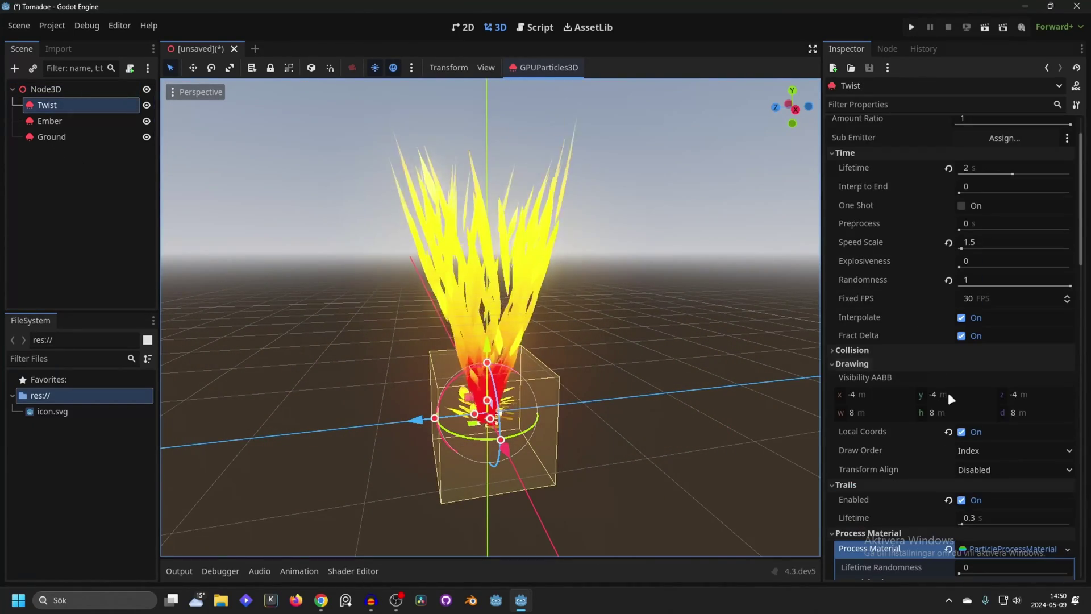
{"action": "left_click", "coordinate": [75, 120]}
{"action": "scroll", "coordinate": [934, 325], "scroll_direction": "up", "scroll_amount": 15}
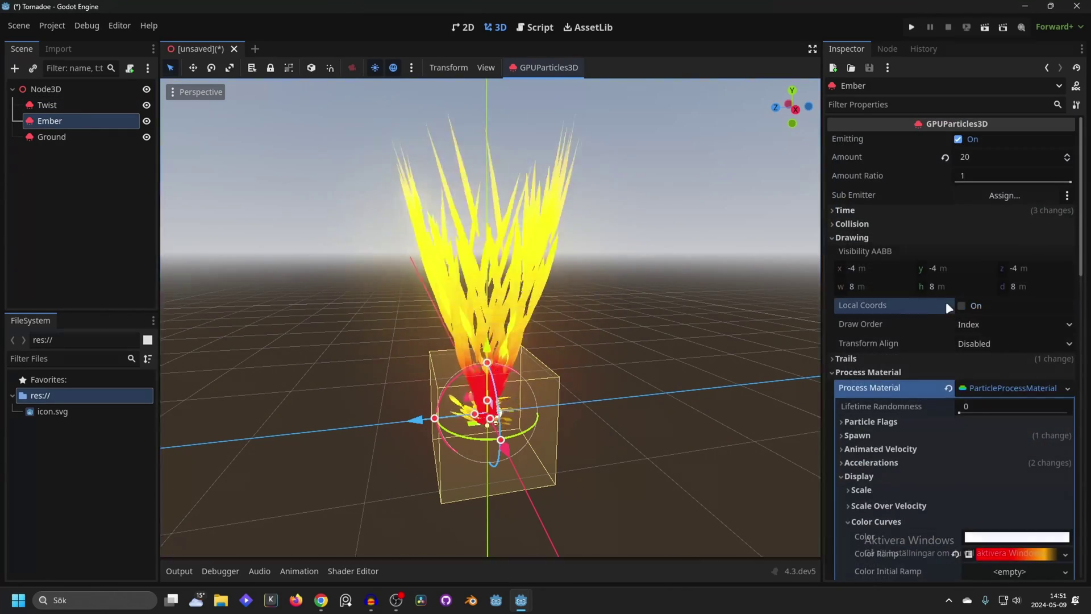
{"action": "key", "text": "Down"}
{"action": "key", "text": "Up"}
{"action": "key", "text": "Up"}
{"action": "key", "text": "Up"}
{"action": "left_click_drag", "start_coordinate": [418, 424], "coordinate": [567, 464]}
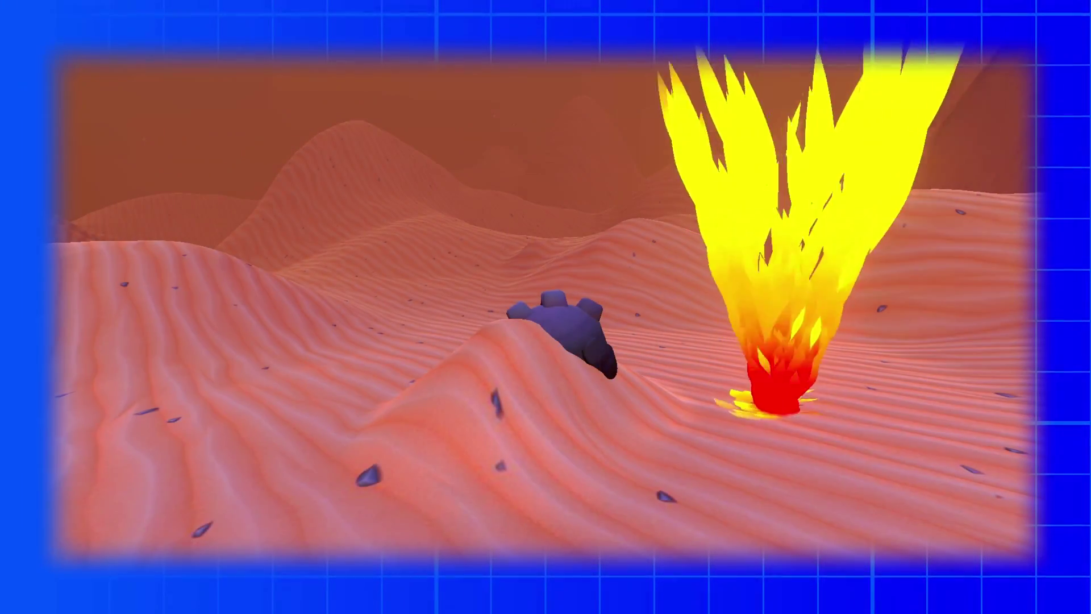